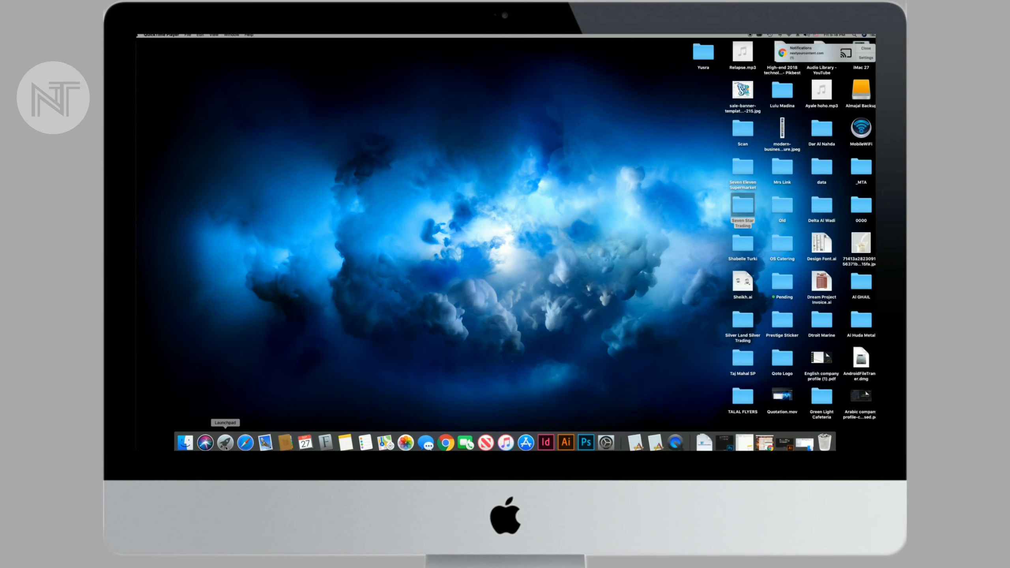
- Launch Microsoft Word from the Dock and create a new blank document
{"action": "left_click", "coordinate": [225, 442]}
{"action": "left_click", "coordinate": [549, 339]}
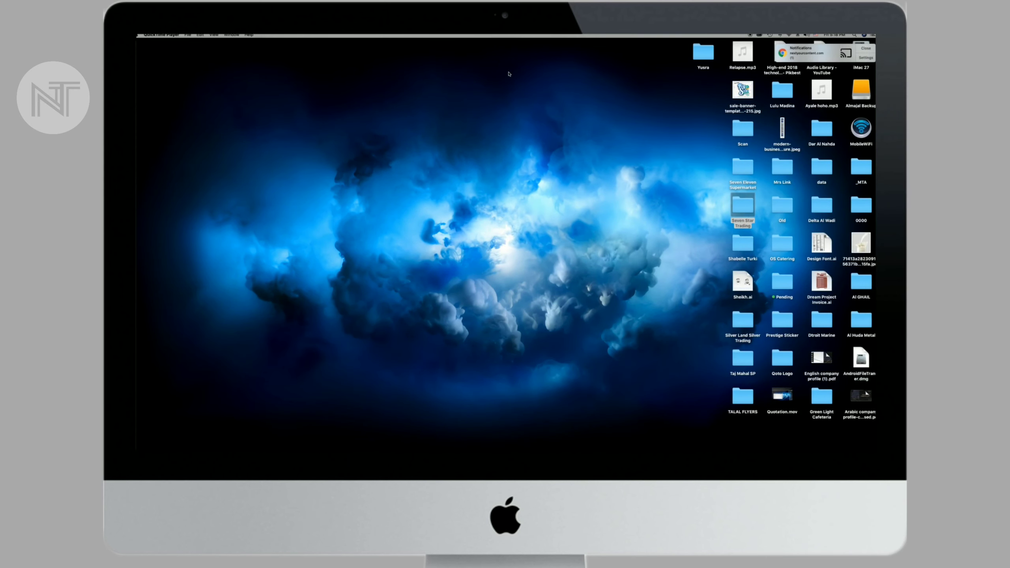
{"action": "left_click", "coordinate": [673, 443]}
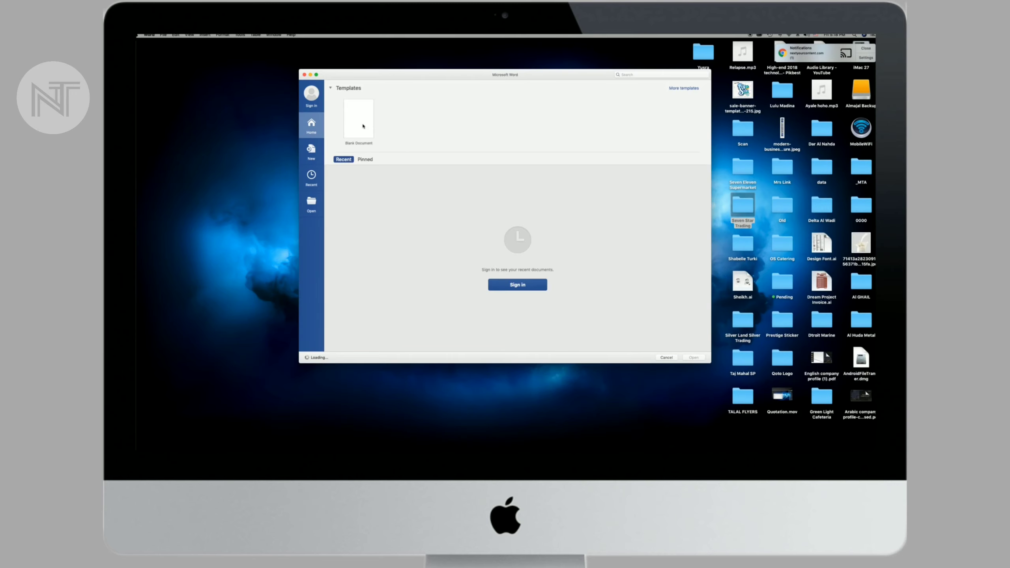
{"action": "left_click", "coordinate": [162, 35]}
{"action": "left_click", "coordinate": [173, 42]}
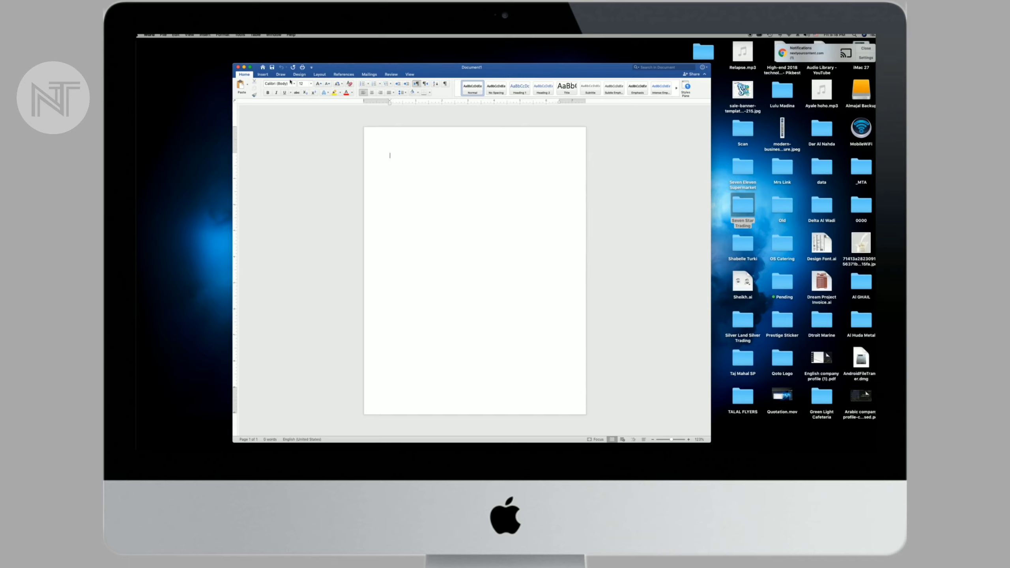
- Set the paper size to US Letter from the Layout tab's Size list
{"action": "left_click", "coordinate": [320, 74]}
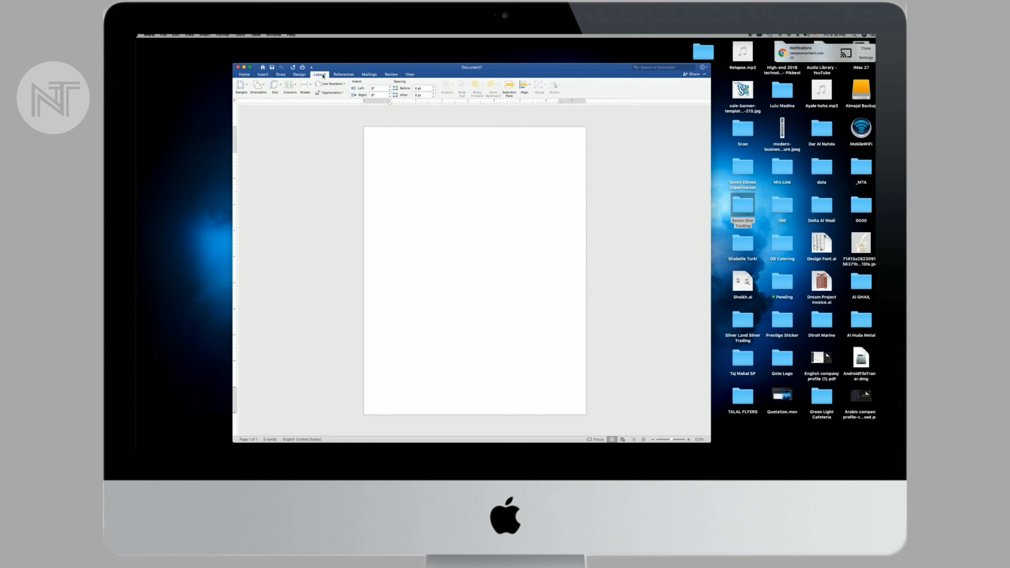
{"action": "left_click", "coordinate": [275, 85]}
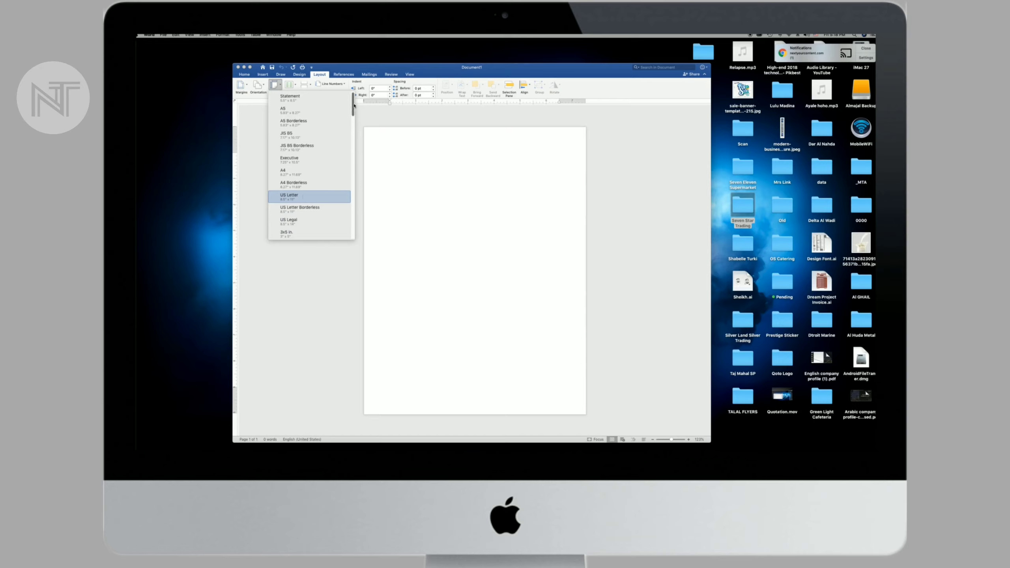
{"action": "scroll", "coordinate": [330, 202], "scroll_direction": "down", "scroll_amount": 3}
{"action": "scroll", "coordinate": [330, 202], "scroll_direction": "down", "scroll_amount": 3}
{"action": "scroll", "coordinate": [330, 203], "scroll_direction": "down", "scroll_amount": 3}
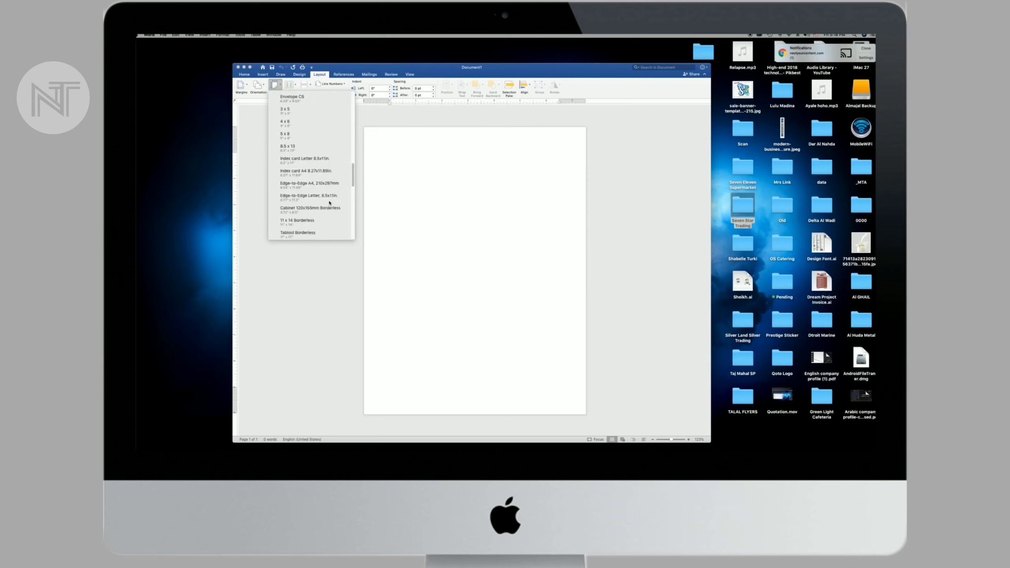
{"action": "scroll", "coordinate": [330, 202], "scroll_direction": "up", "scroll_amount": 2}
{"action": "scroll", "coordinate": [330, 202], "scroll_direction": "up", "scroll_amount": 3}
{"action": "scroll", "coordinate": [330, 202], "scroll_direction": "up", "scroll_amount": 3}
{"action": "scroll", "coordinate": [330, 202], "scroll_direction": "up", "scroll_amount": 2}
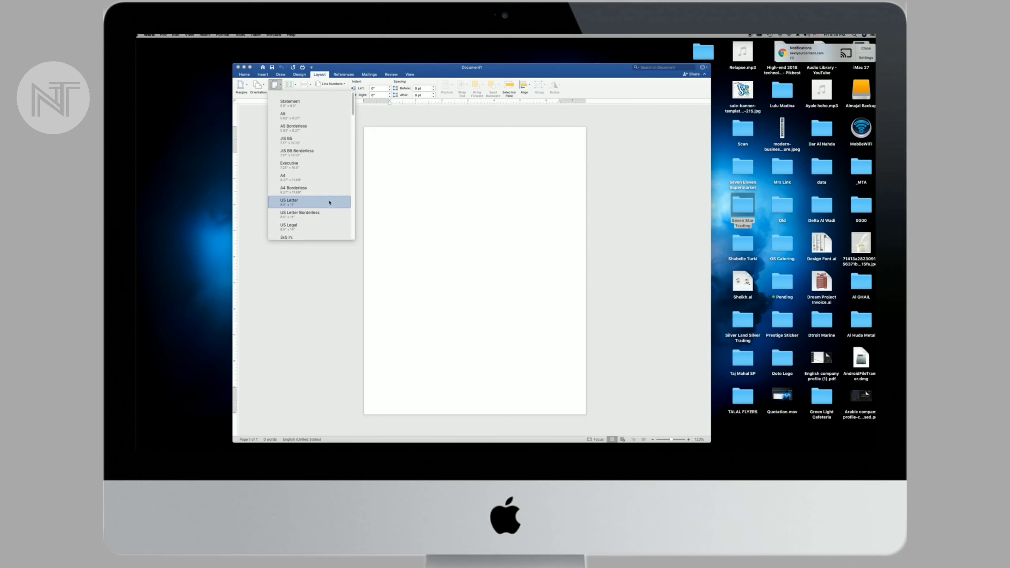
{"action": "left_click", "coordinate": [296, 199]}
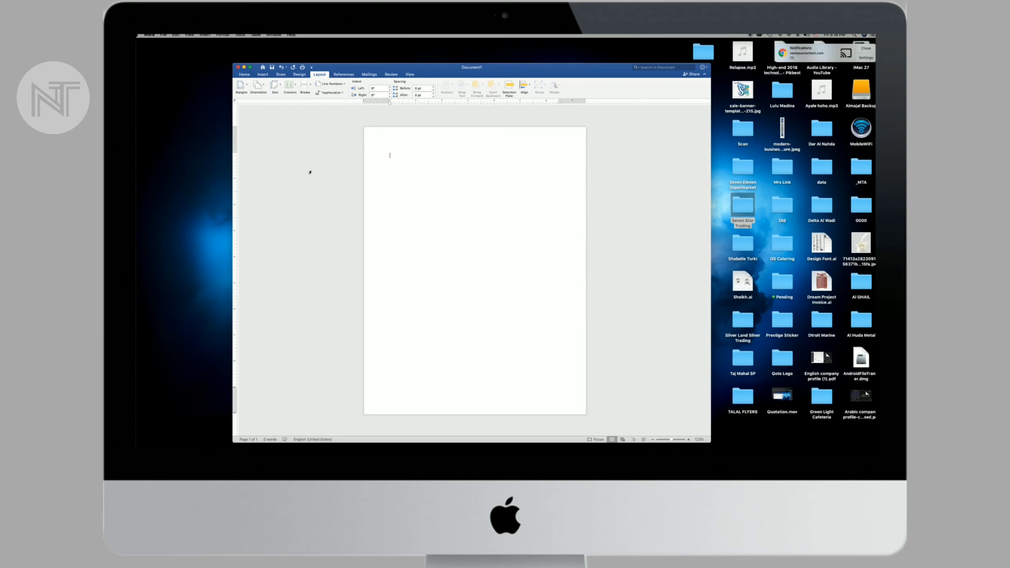
{"action": "left_click", "coordinate": [241, 85]}
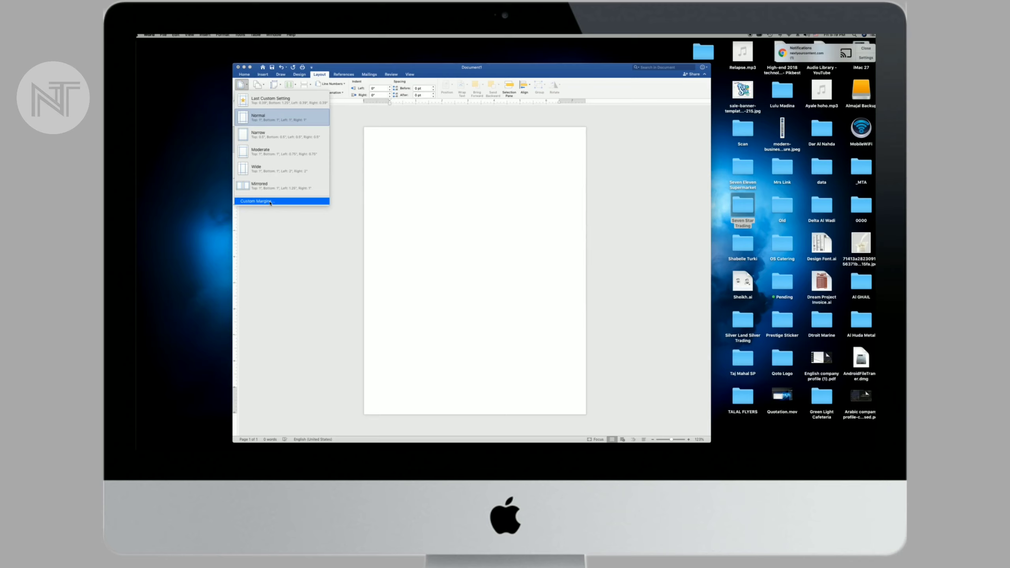
- Open Custom Margins and enter 0.5 cm values for the top and bottom margins
{"action": "left_click", "coordinate": [270, 203]}
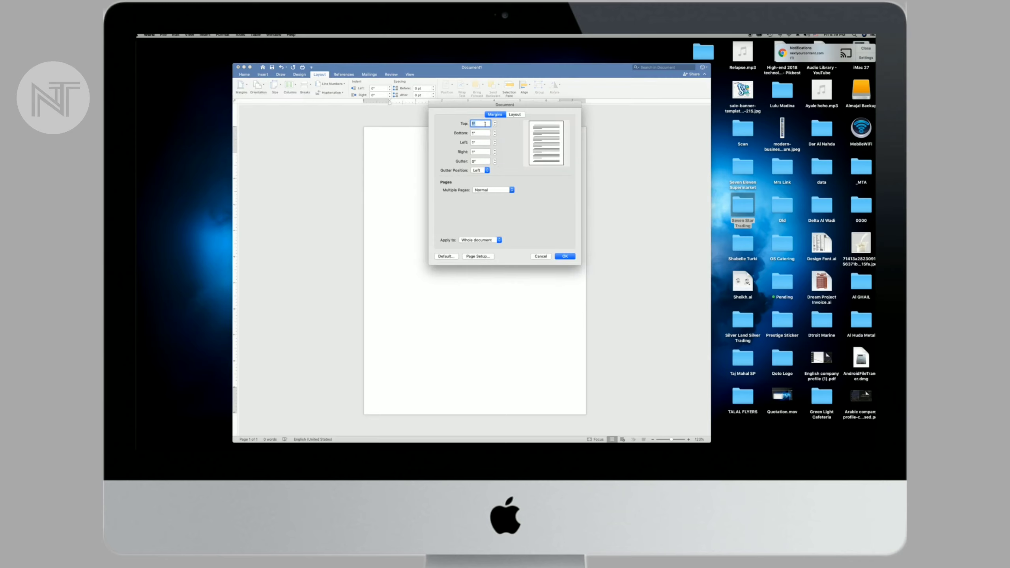
{"action": "type", "text": "5"}
{"action": "key", "text": "Tab"}
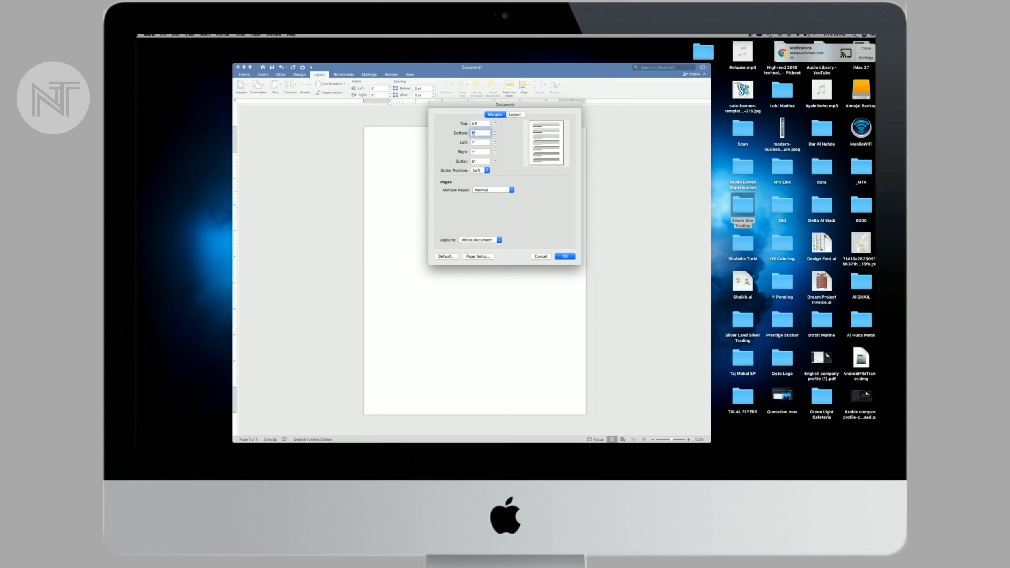
{"action": "type", "text": "0.5"}
{"action": "key", "text": "Tab"}
{"action": "left_click", "coordinate": [484, 125]}
{"action": "type", "text": "m"}
{"action": "key", "text": "Tab"}
{"action": "type", "text": "0.5cm"}
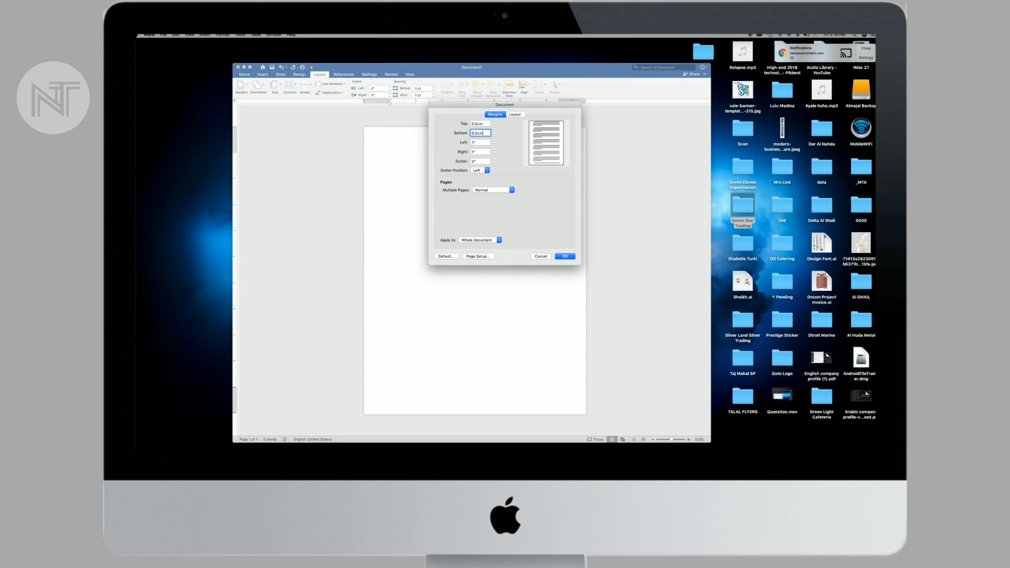
{"action": "key", "text": "Tab"}
- Change the bottom margin to 0 and enter the right margin in cm
{"action": "type", "text": "m"}
{"action": "double_click", "coordinate": [483, 133]}
{"action": "type", "text": "0"}
{"action": "key", "text": "Tab"}
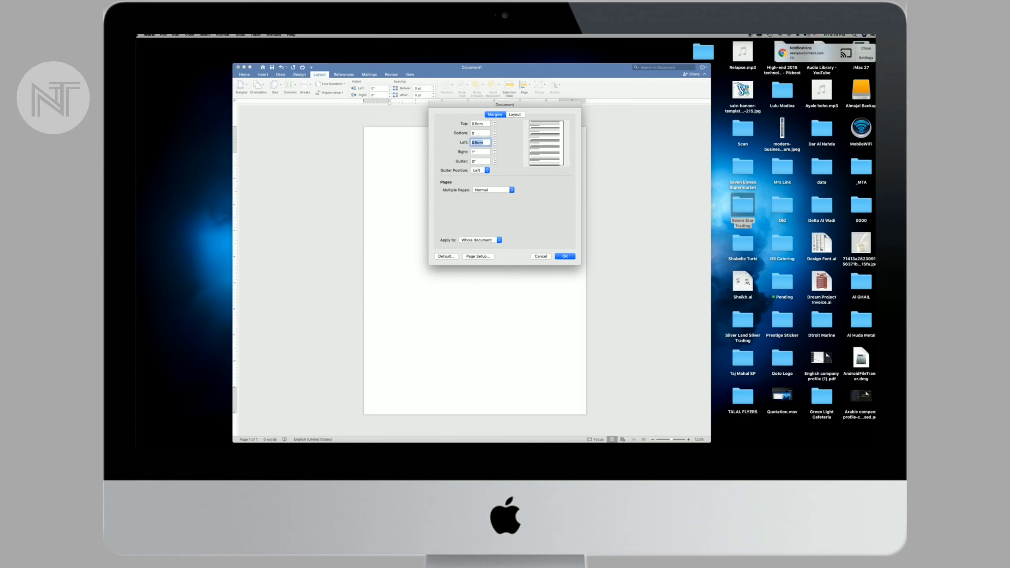
{"action": "left_click", "coordinate": [479, 152]}
{"action": "type", "text": "cm"}
- Apply the margins, letting Word fix them to 0.25 in top/left/right and 0.56 in bottom
{"action": "left_click", "coordinate": [569, 257]}
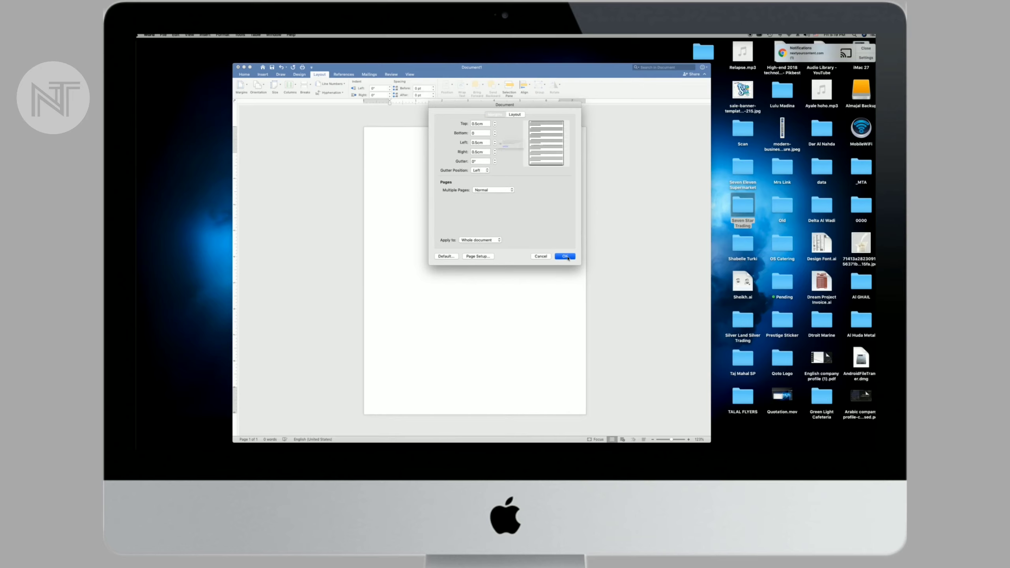
{"action": "left_click", "coordinate": [492, 157]}
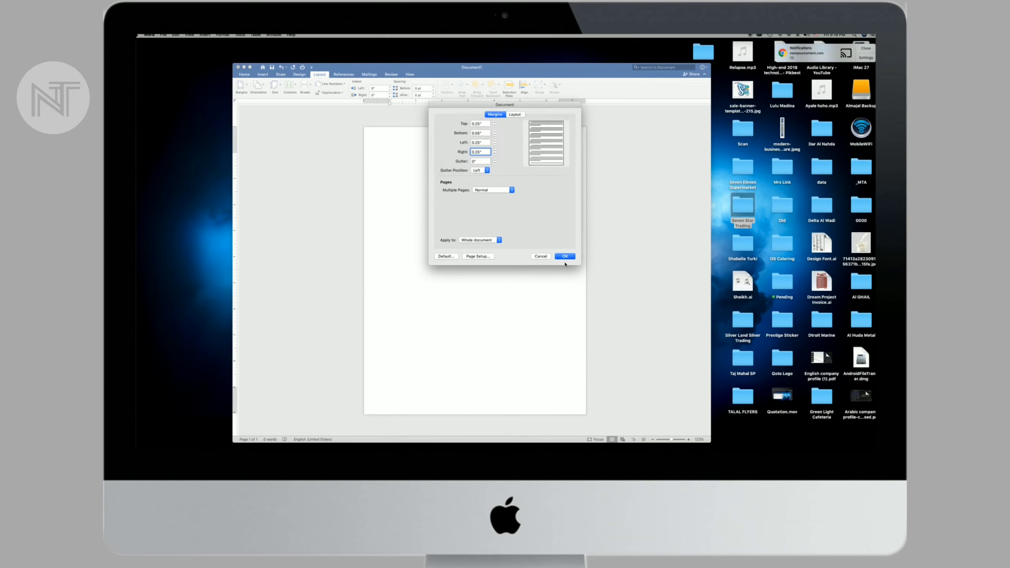
{"action": "left_click", "coordinate": [566, 256]}
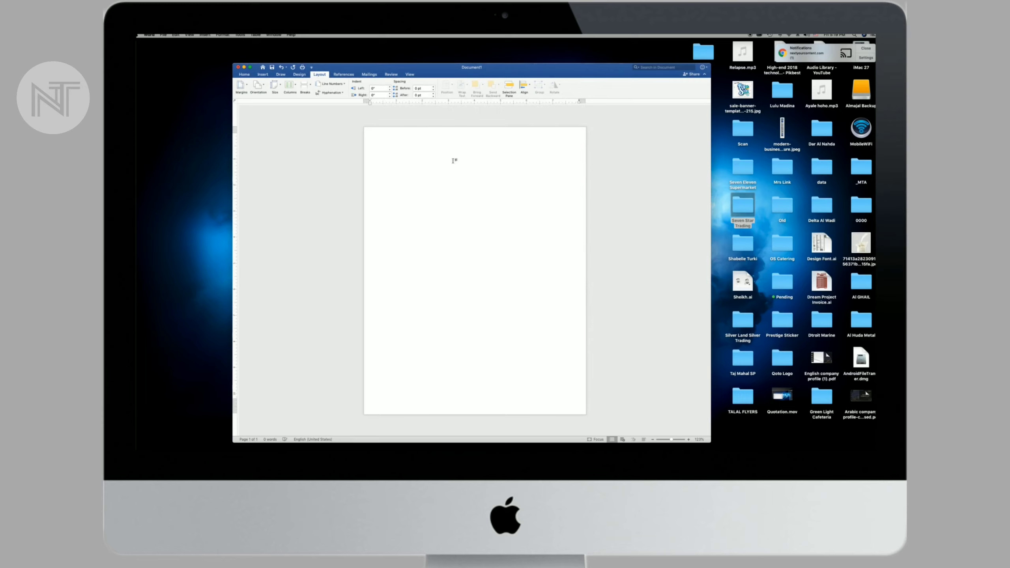
- Insert the Logo-01.png picture from the Word folder at the top of the page
{"action": "left_click", "coordinate": [263, 75]}
{"action": "left_click", "coordinate": [303, 87]}
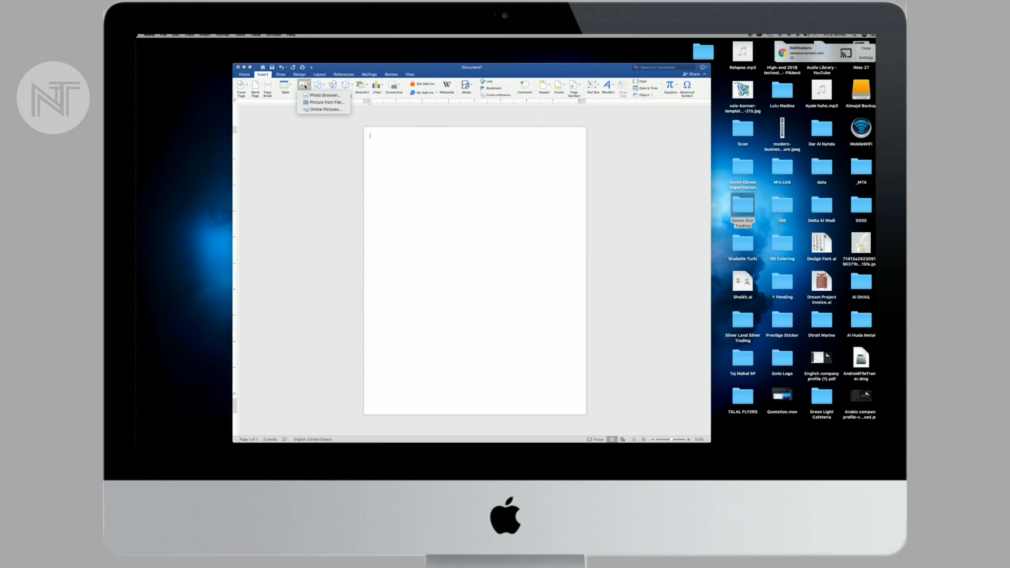
{"action": "left_click", "coordinate": [326, 103]}
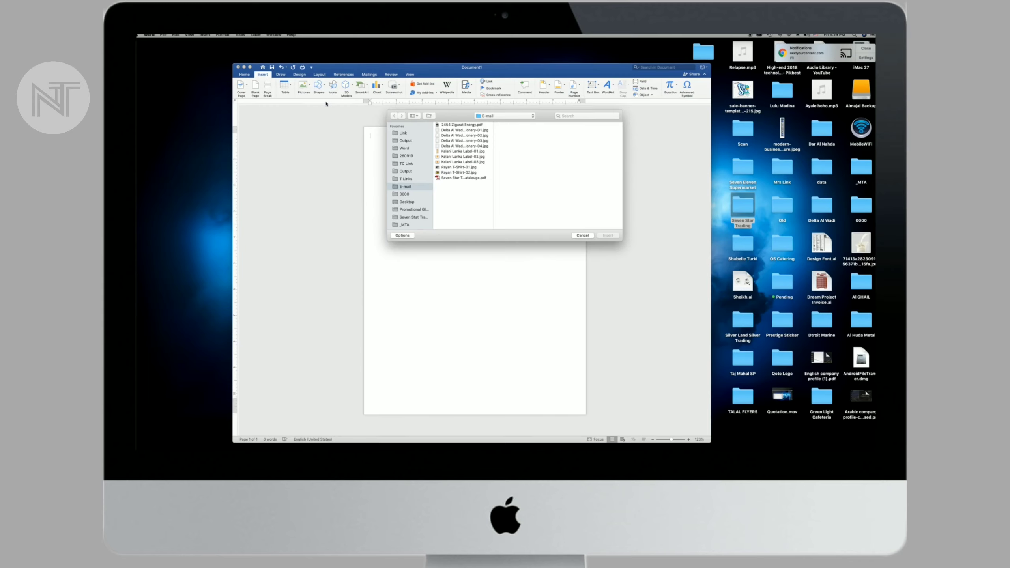
{"action": "left_click", "coordinate": [410, 149]}
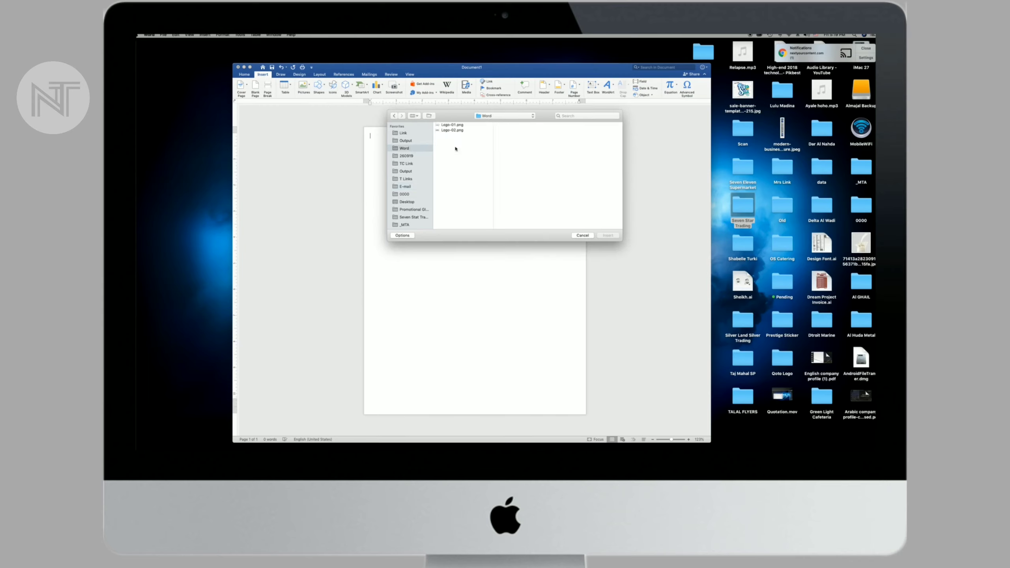
{"action": "left_click", "coordinate": [458, 126]}
{"action": "key", "text": "space"}
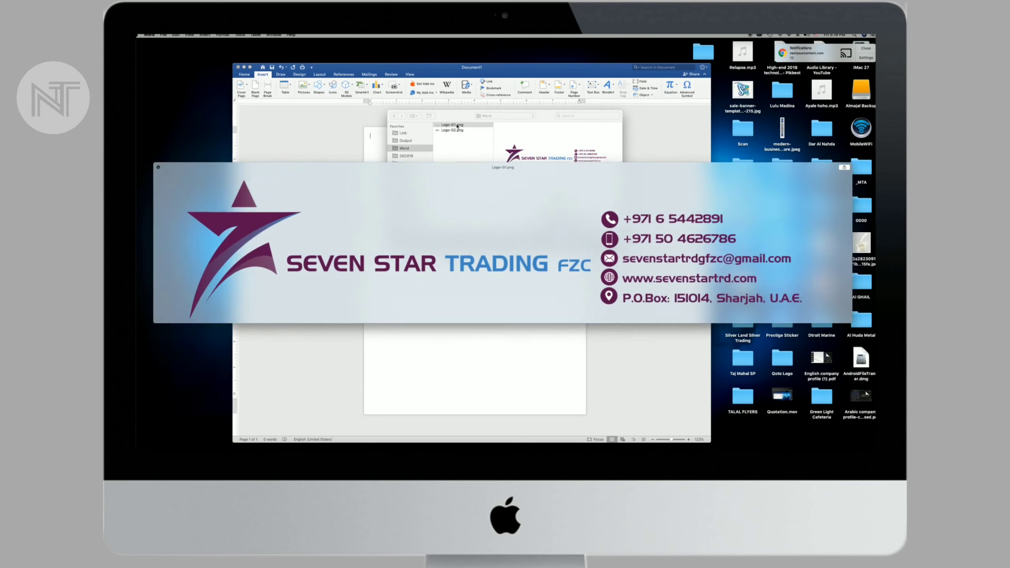
{"action": "key", "text": "space"}
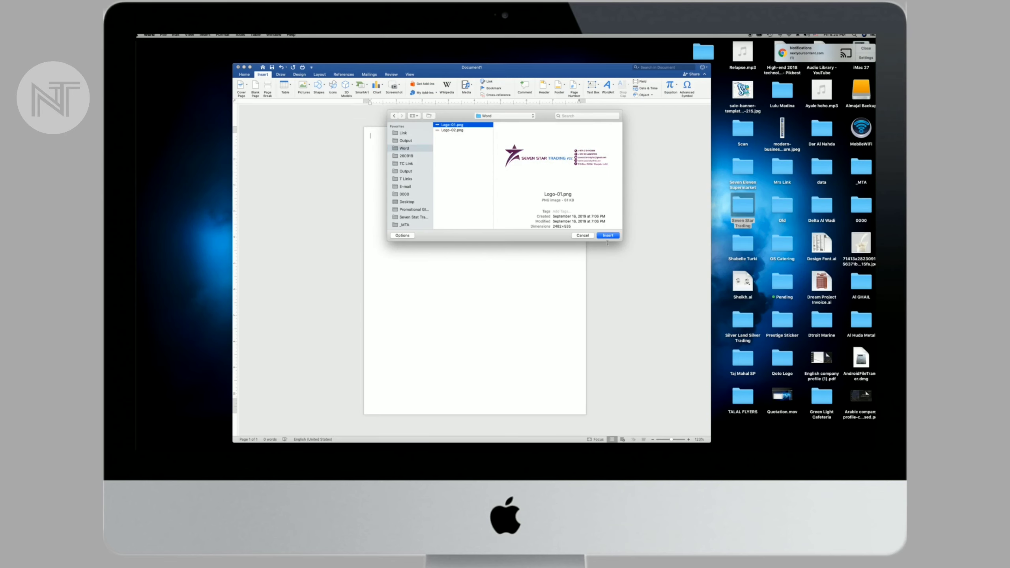
{"action": "left_click", "coordinate": [606, 236]}
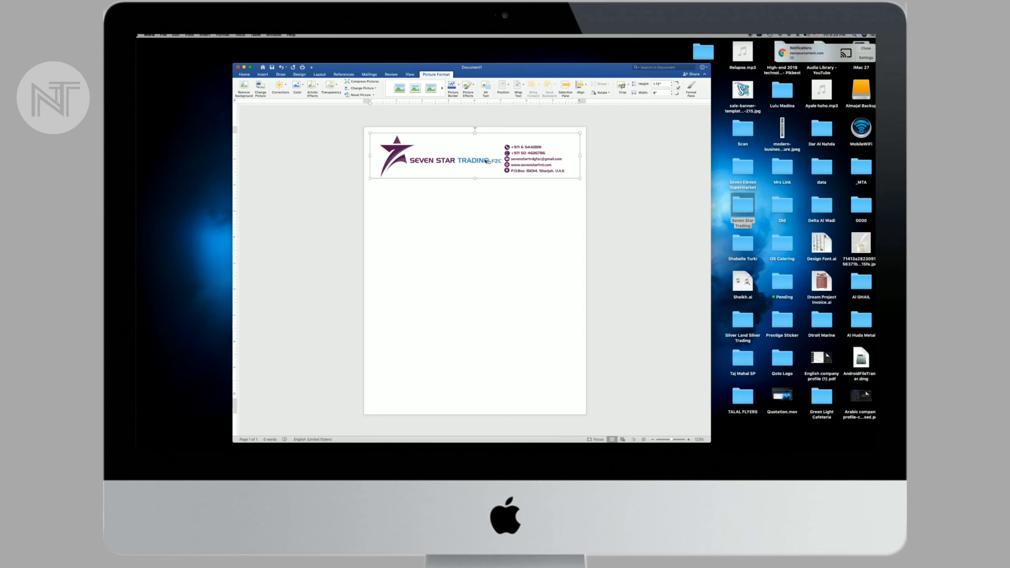
- Set the logo to float with text wrapping and shift it slightly right
{"action": "right_click", "coordinate": [487, 161]}
{"action": "mouse_move", "coordinate": [514, 231]}
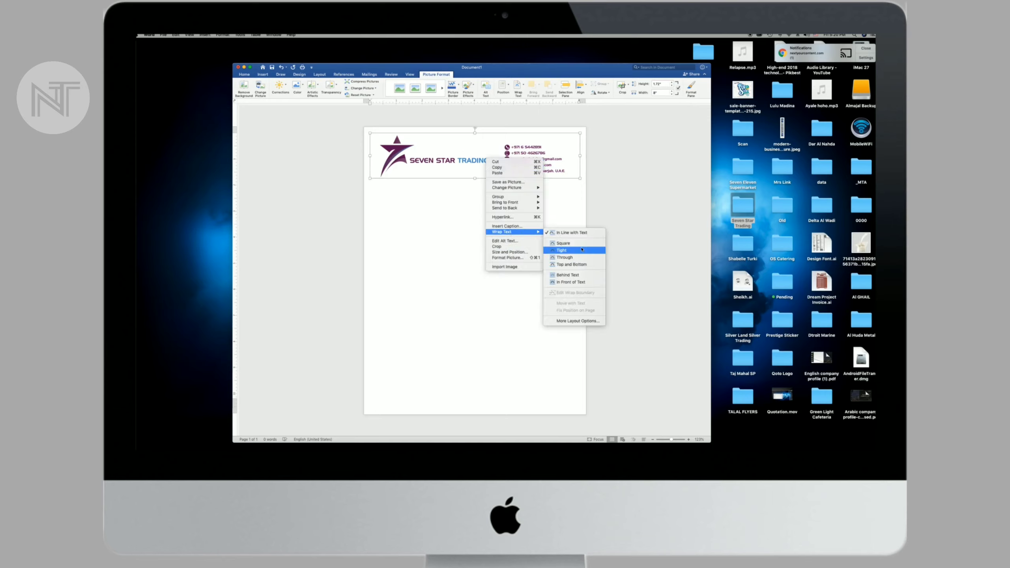
{"action": "left_click", "coordinate": [575, 259]}
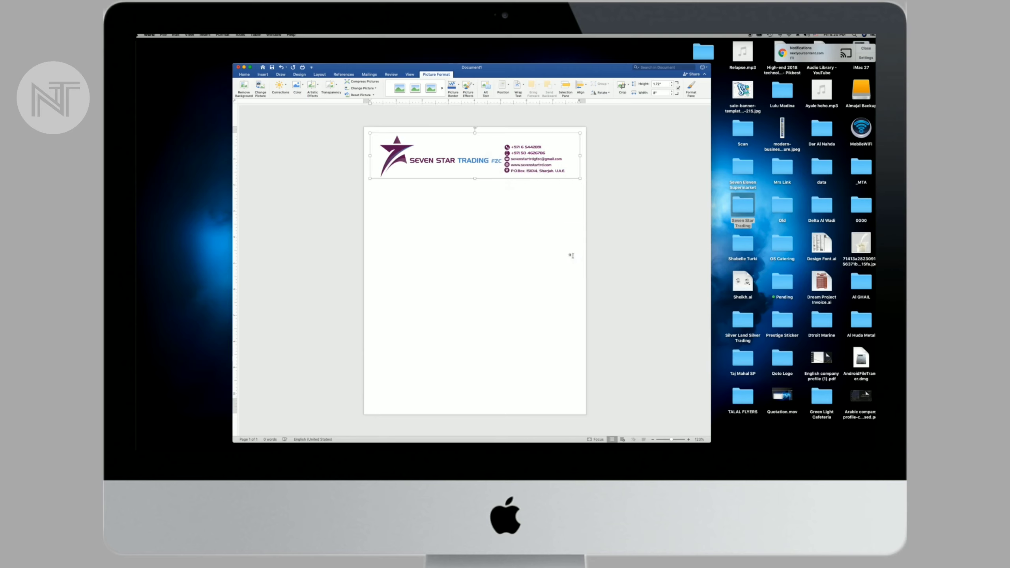
{"action": "left_click", "coordinate": [469, 167]}
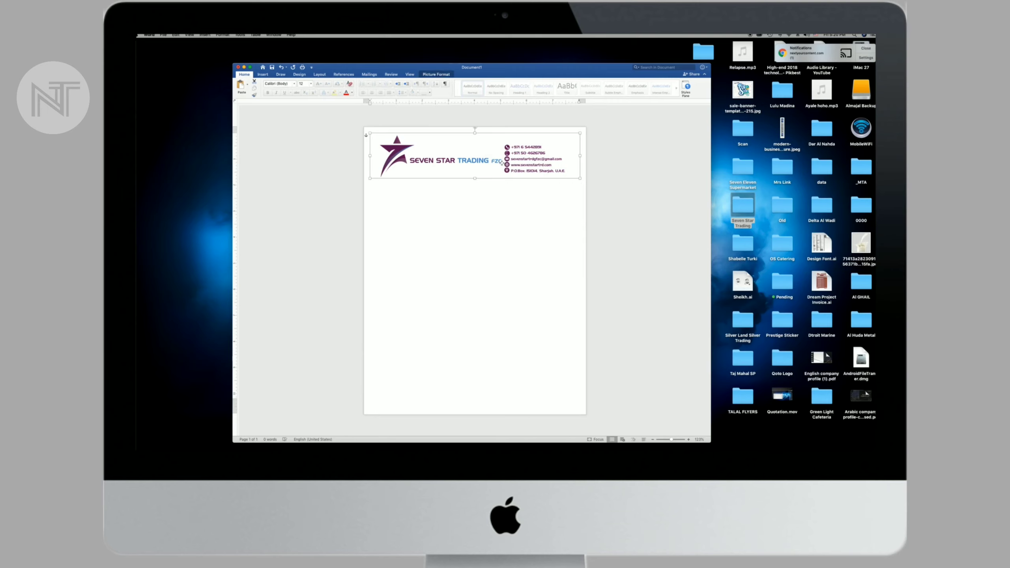
{"action": "right_click", "coordinate": [521, 157]}
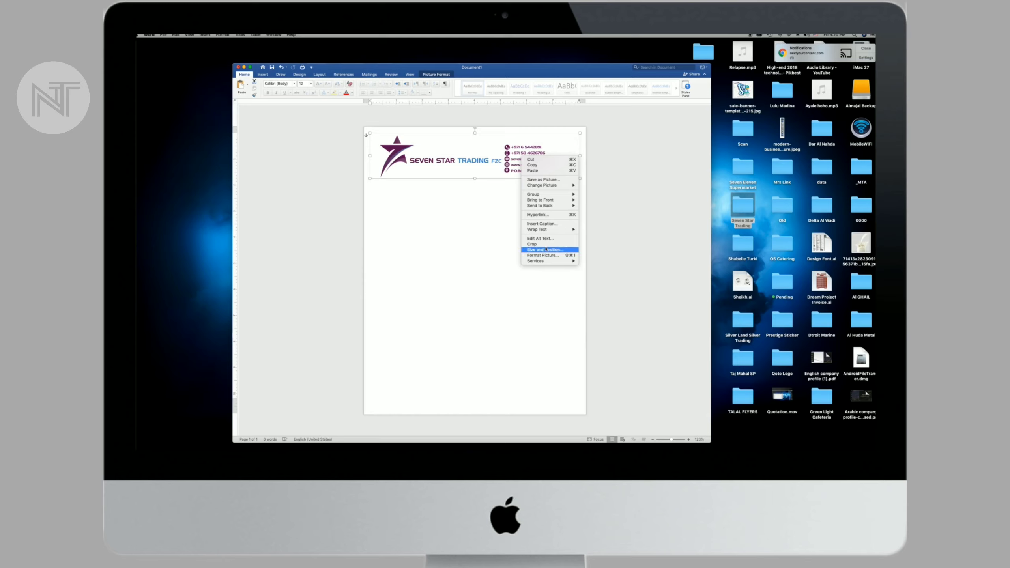
{"action": "key", "text": "Escape"}
{"action": "key", "text": "BackSpace"}
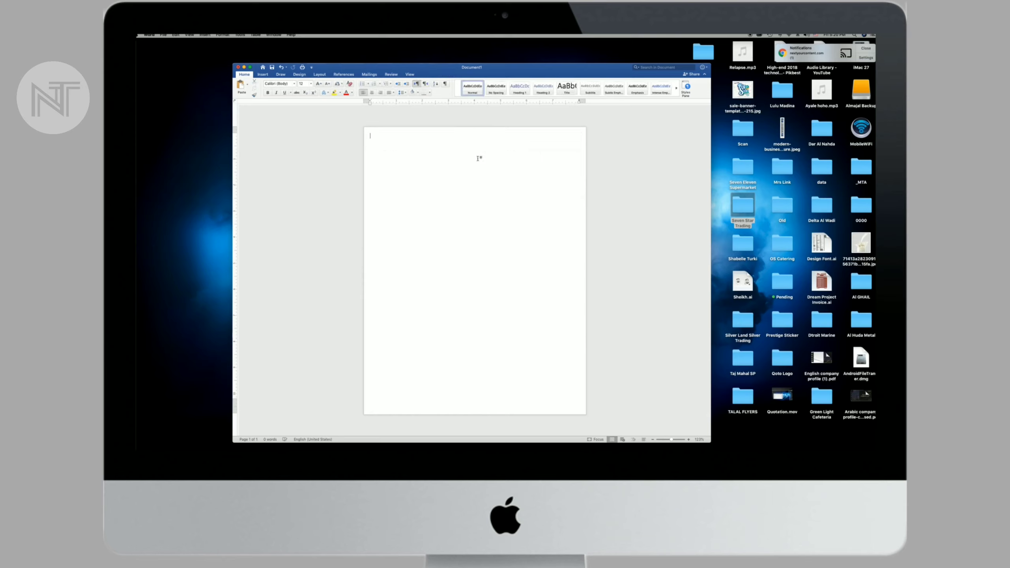
{"action": "key", "text": "super+z"}
{"action": "left_click_drag", "start_coordinate": [479, 159], "coordinate": [512, 155]}
{"action": "left_click", "coordinate": [531, 215]}
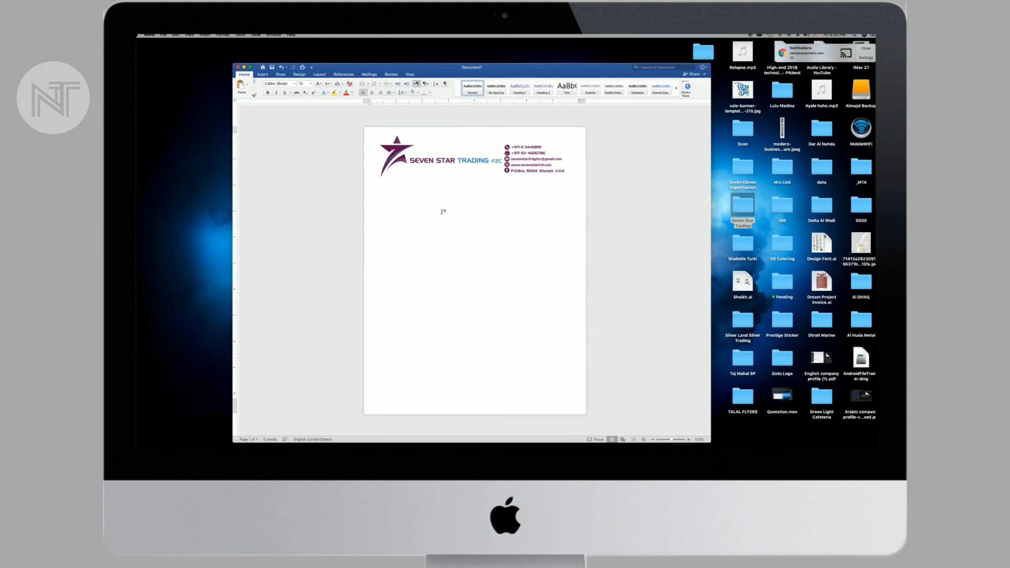
- Replace the logo by pasting the Seven Star Trading letterhead at the page top
{"action": "left_click", "coordinate": [439, 170]}
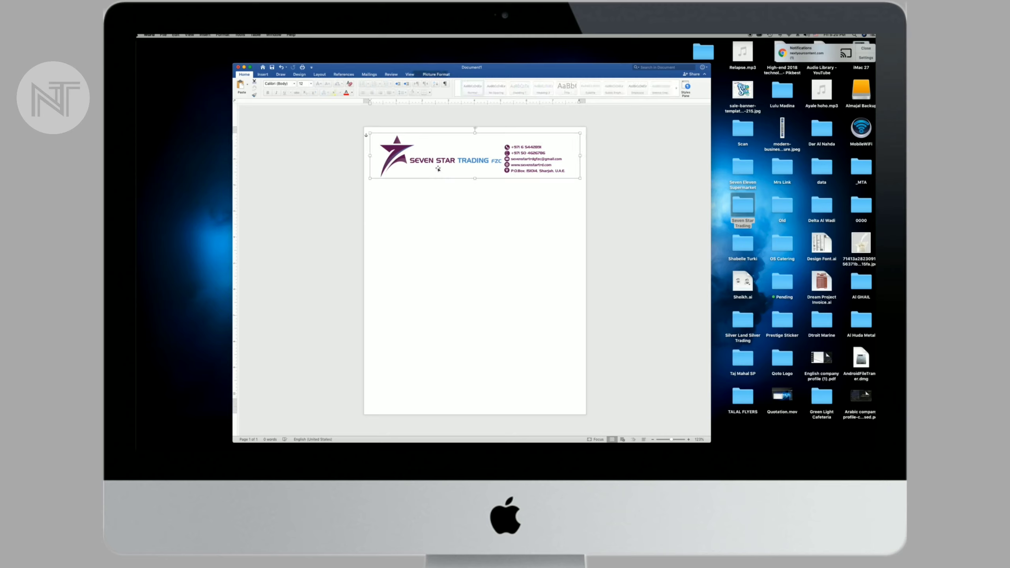
{"action": "key", "text": "Delete"}
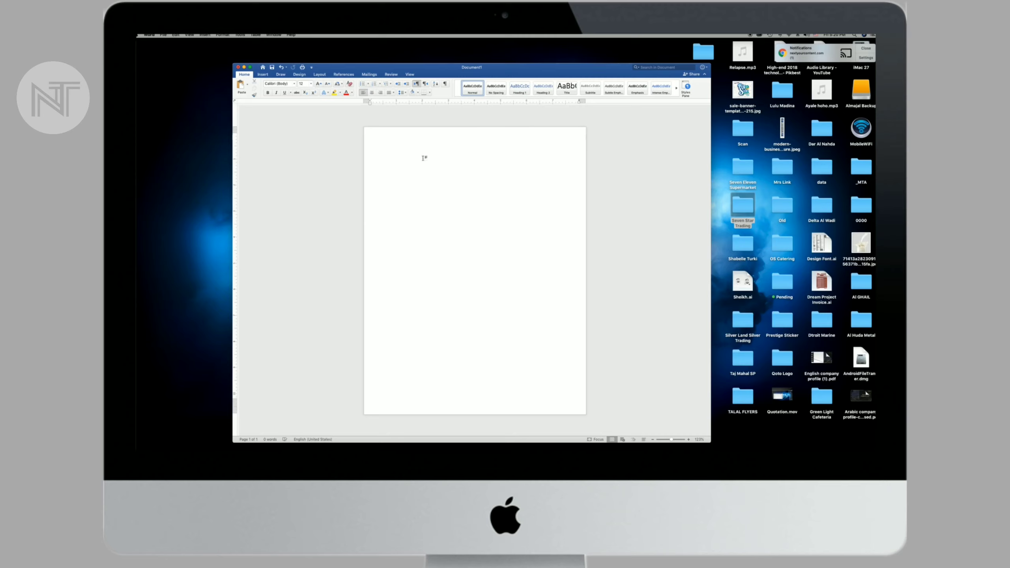
{"action": "key", "text": "Delete"}
{"action": "key", "text": "super+v"}
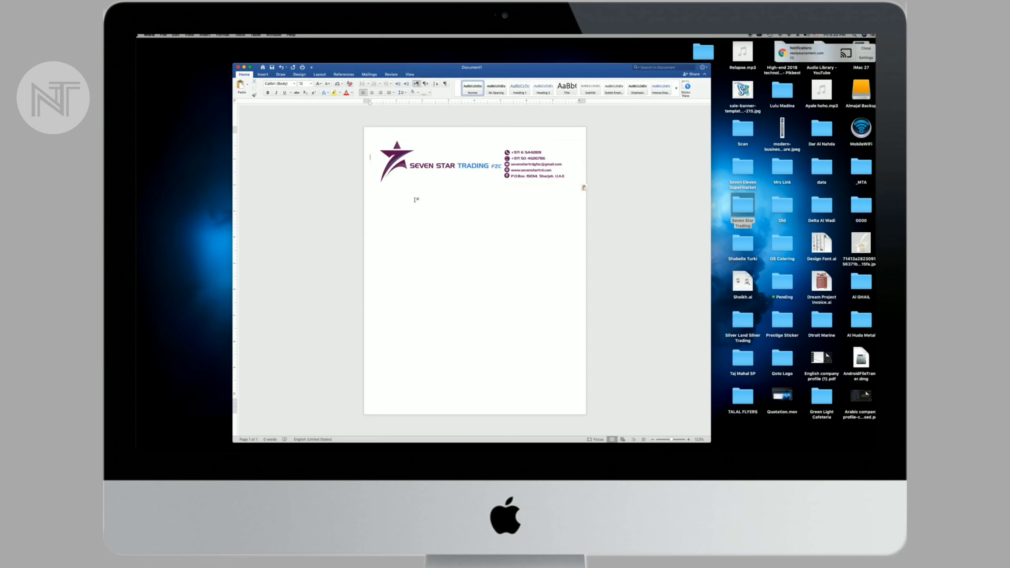
- Type the QUOTATION title on the line below the letterhead
{"action": "type", "text": "adas"}
{"action": "key", "text": "BackSpace"}
{"action": "type", "text": "o"}
{"action": "type", "text": "TAT"}
{"action": "key", "text": "shift+Left"}
{"action": "key", "text": "shift+Left"}
{"action": "key", "text": "shift+Left"}
{"action": "left_click", "coordinate": [372, 93]}
{"action": "left_click", "coordinate": [510, 185]}
{"action": "key", "text": "super+l"}
{"action": "left_click_drag", "start_coordinate": [417, 188], "coordinate": [424, 185]}
{"action": "left_click", "coordinate": [424, 185]}
{"action": "double_click", "coordinate": [424, 185]}
{"action": "key", "text": "super+c"}
{"action": "key", "text": "BackSpace"}
{"action": "key", "text": "BackSpace"}
{"action": "key", "text": "super+v"}
- Make the QUOTATION title centred, 15 pt and bold
{"action": "left_click_drag", "start_coordinate": [370, 191], "coordinate": [394, 190]}
{"action": "left_click", "coordinate": [372, 93]}
{"action": "left_click", "coordinate": [303, 83]}
{"action": "key", "text": "Return"}
{"action": "left_click", "coordinate": [267, 93]}
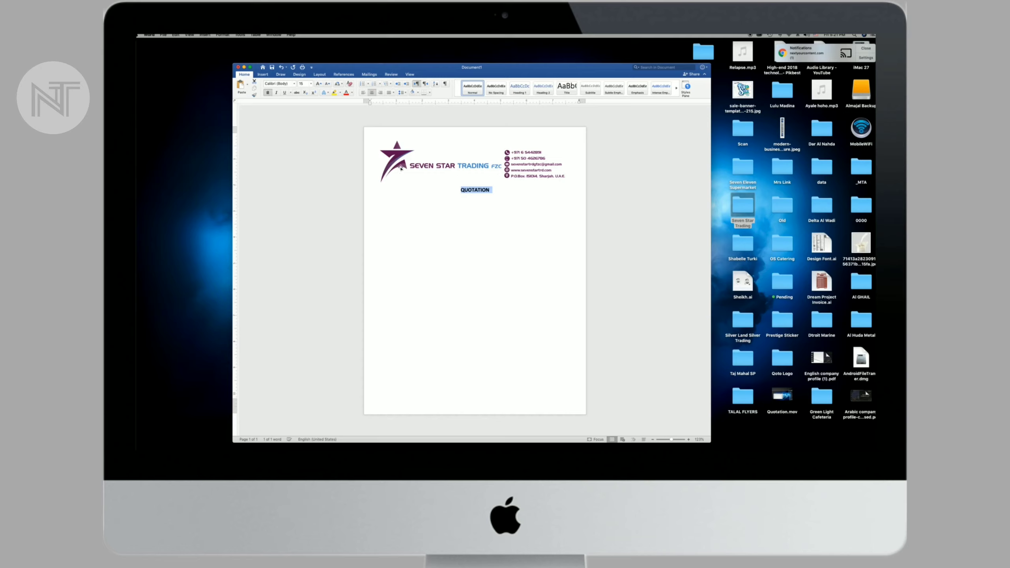
{"action": "left_click", "coordinate": [482, 211]}
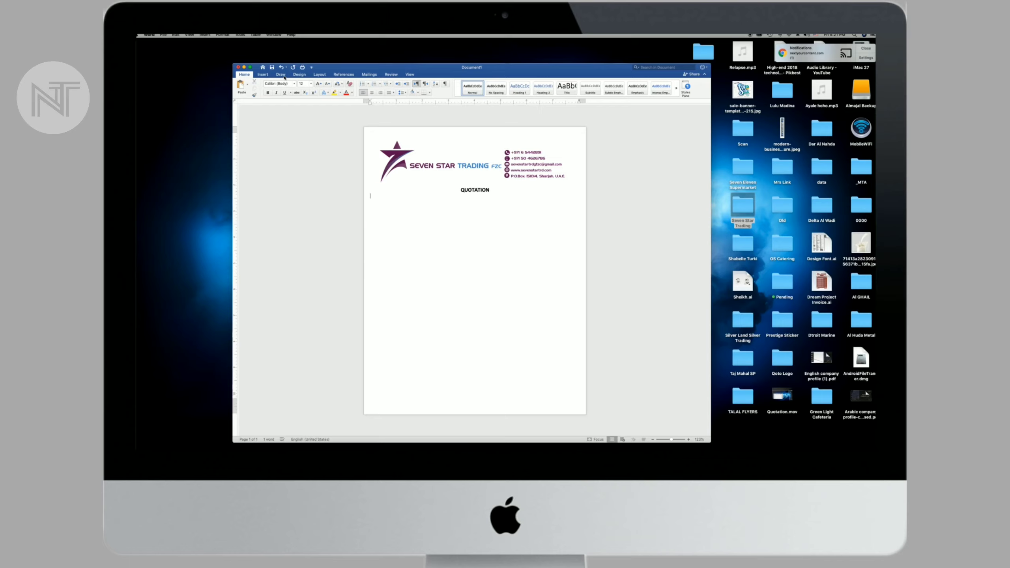
- Draw a text box below the title holding Attn Mr., Company Name: and Address: lines
{"action": "left_click", "coordinate": [282, 75]}
{"action": "left_click", "coordinate": [261, 76]}
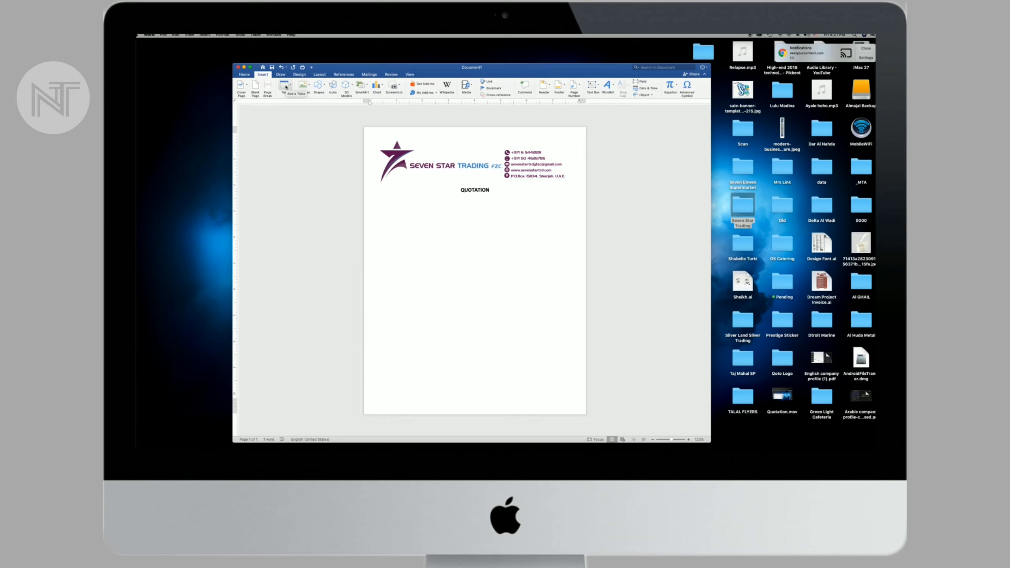
{"action": "left_click", "coordinate": [598, 85]}
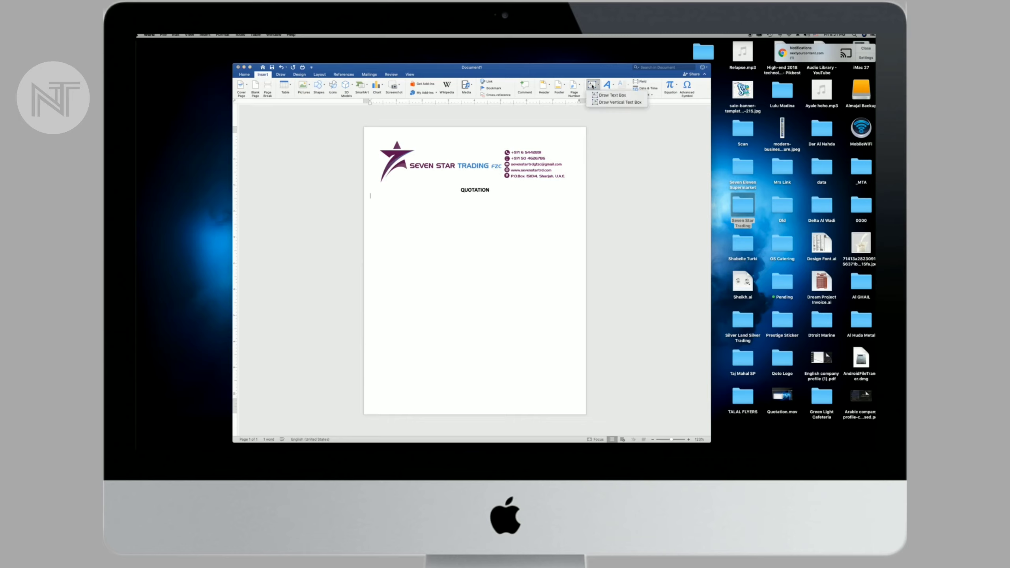
{"action": "left_click", "coordinate": [612, 96]}
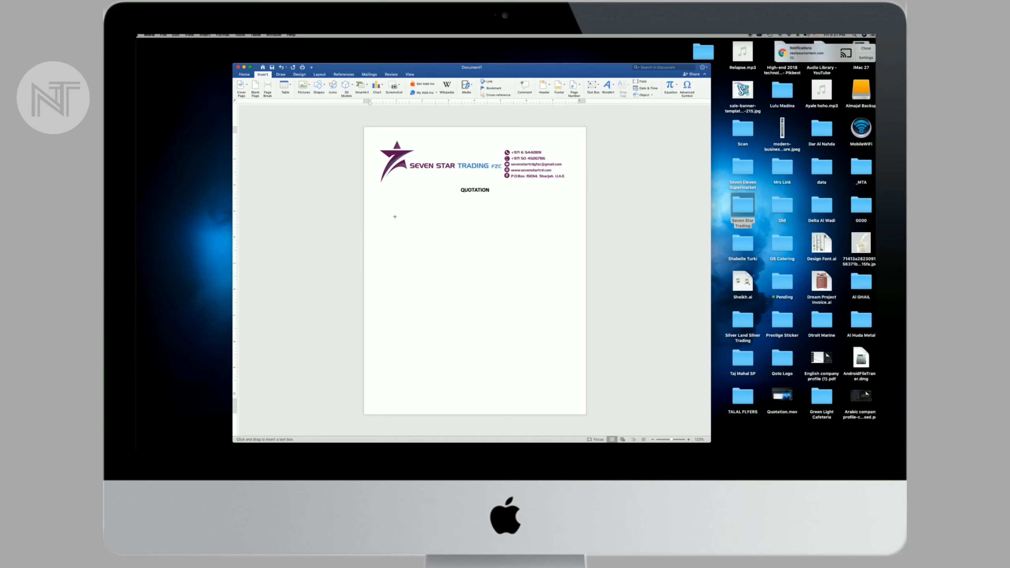
{"action": "left_click_drag", "start_coordinate": [377, 205], "coordinate": [495, 242]}
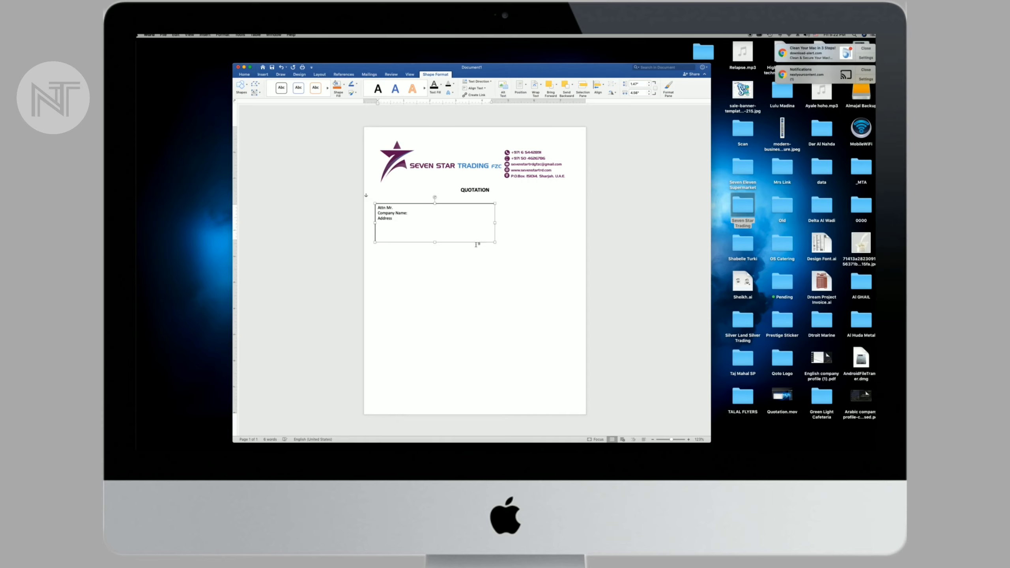
{"action": "left_click", "coordinate": [521, 207]}
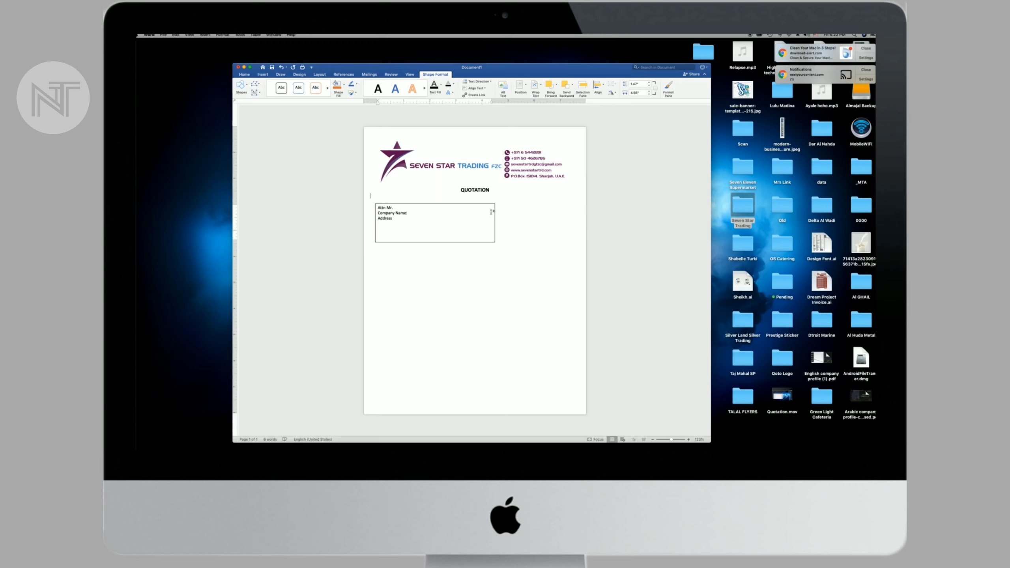
- Fill the Attn address box with light grey and remove its outline
{"action": "left_click", "coordinate": [470, 204]}
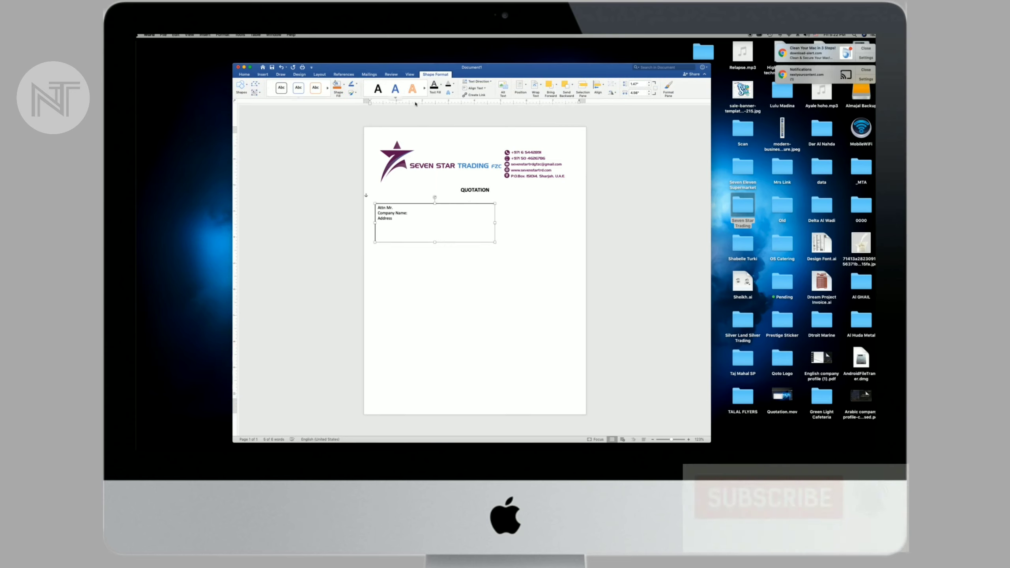
{"action": "left_click", "coordinate": [344, 84]}
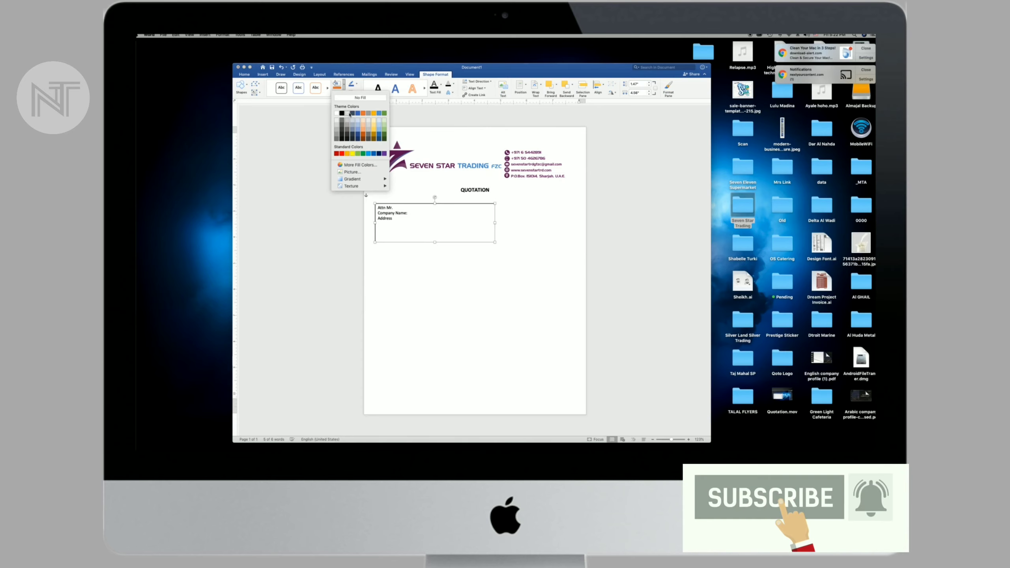
{"action": "left_click", "coordinate": [349, 114]}
{"action": "left_click", "coordinate": [467, 237]}
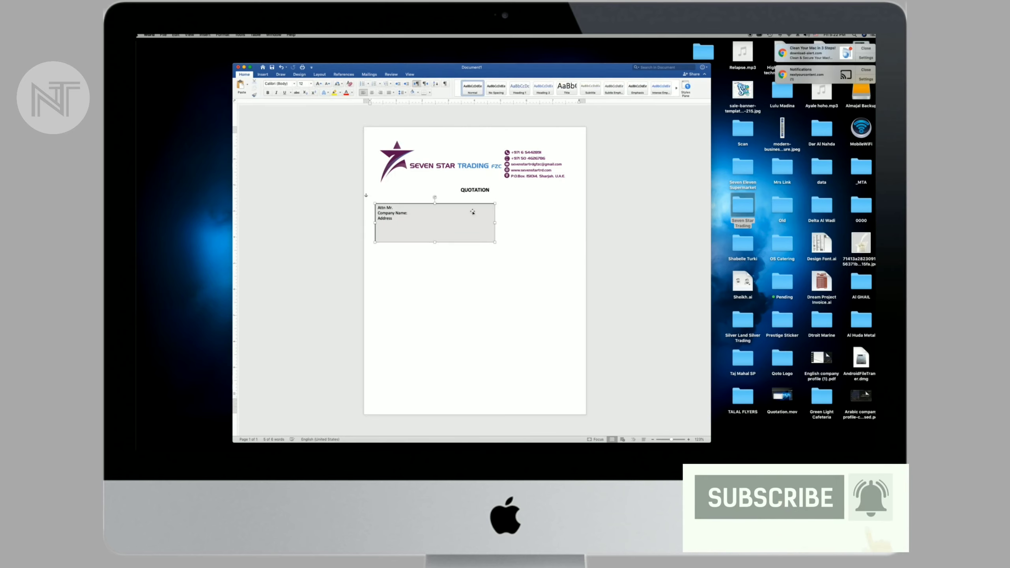
{"action": "left_click_drag", "start_coordinate": [473, 211], "coordinate": [469, 212]}
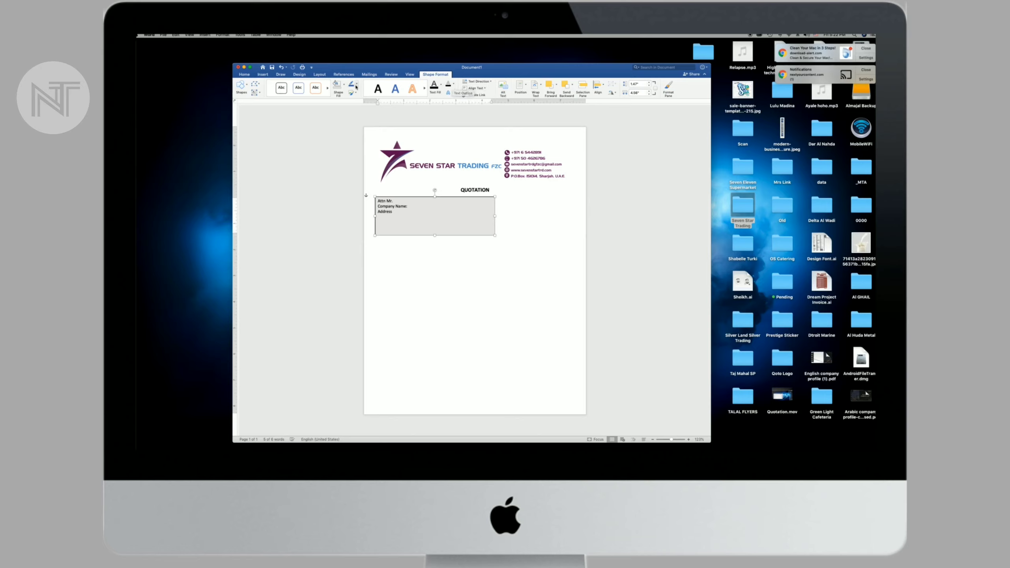
{"action": "left_click", "coordinate": [356, 84]}
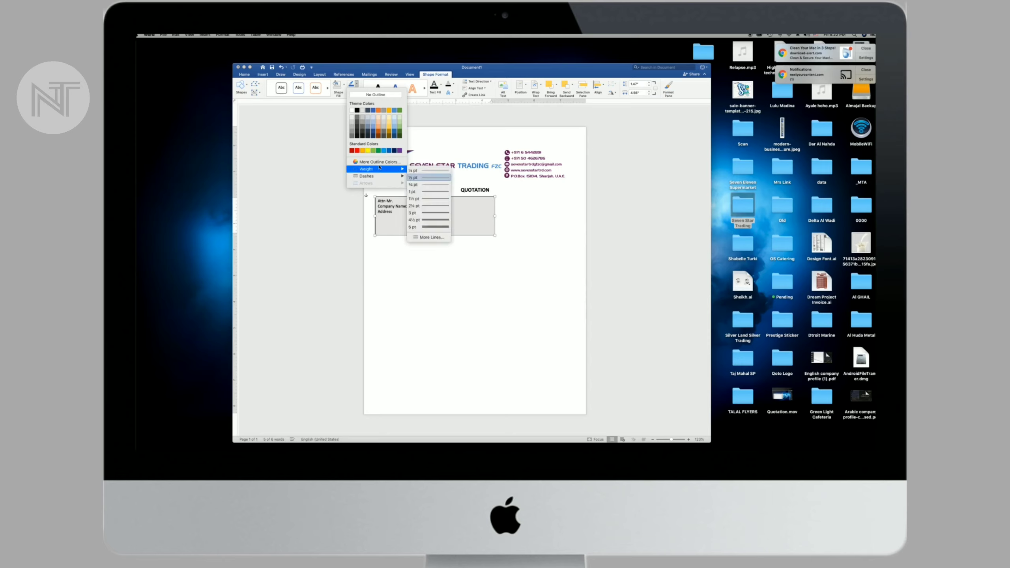
{"action": "left_click", "coordinate": [376, 95]}
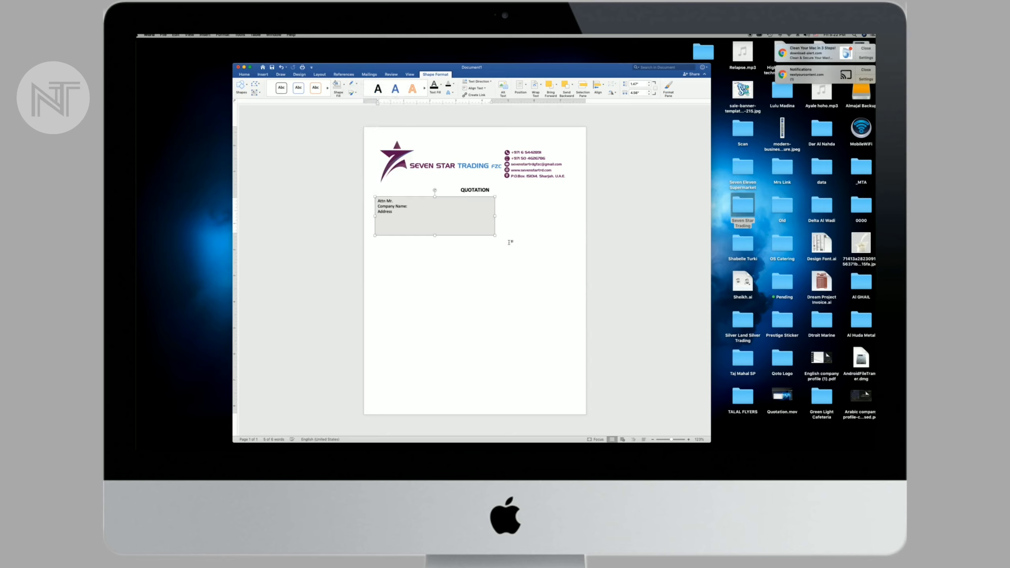
{"action": "left_click", "coordinate": [497, 237]}
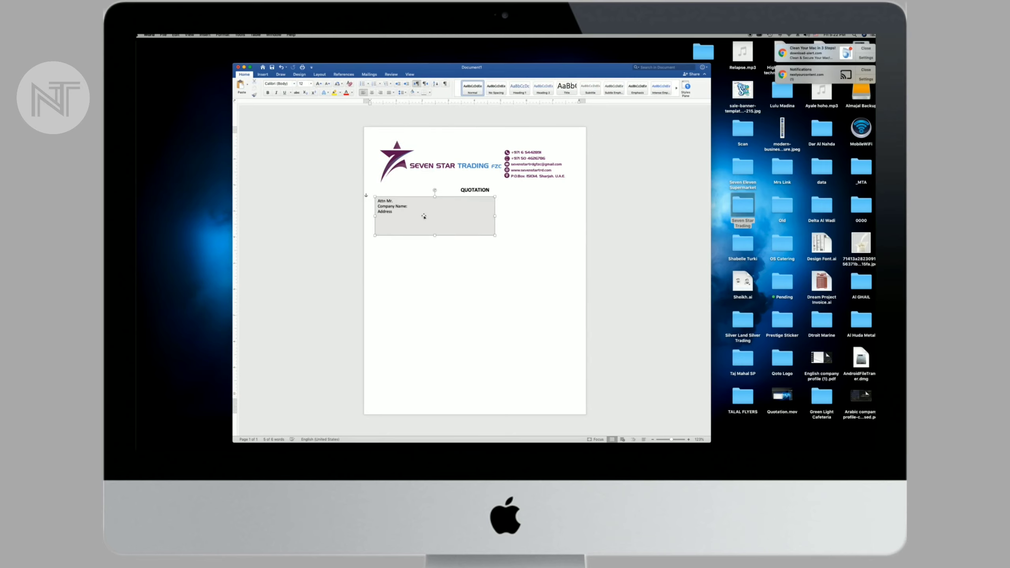
- Duplicate the address box to its right and replace the copy's text with No. and Date:
{"action": "mouse_move", "coordinate": [434, 213]}
{"action": "left_mouse_down"}
{"action": "mouse_move", "coordinate": [447, 219]}
{"action": "mouse_move", "coordinate": [442, 273]}
{"action": "mouse_move", "coordinate": [538, 251]}
{"action": "mouse_move", "coordinate": [510, 275]}
{"action": "left_mouse_up"}
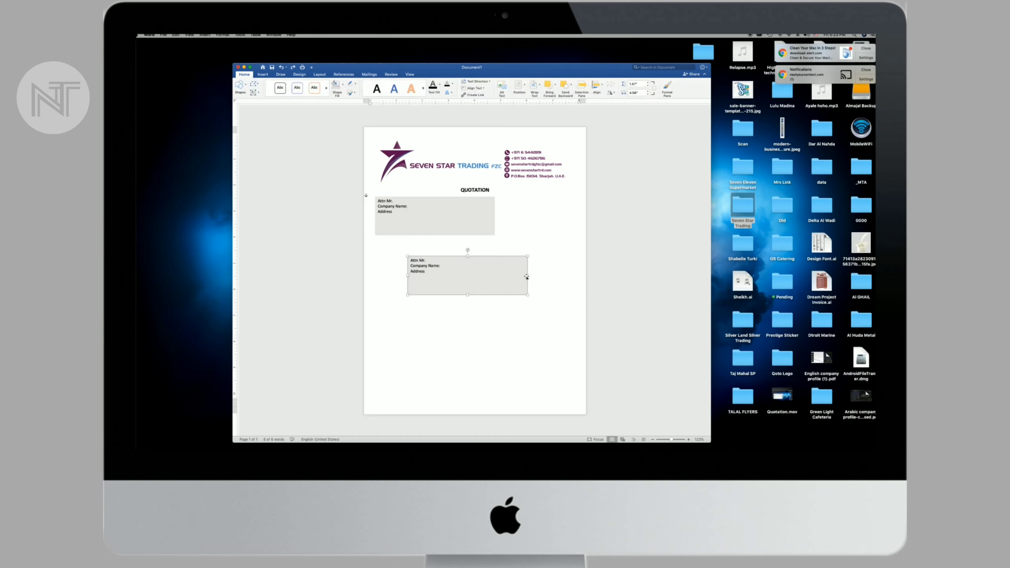
{"action": "mouse_move", "coordinate": [411, 276]}
{"action": "left_mouse_down"}
{"action": "mouse_move", "coordinate": [536, 218]}
{"action": "mouse_move", "coordinate": [531, 208]}
{"action": "mouse_move", "coordinate": [575, 218]}
{"action": "left_mouse_up"}
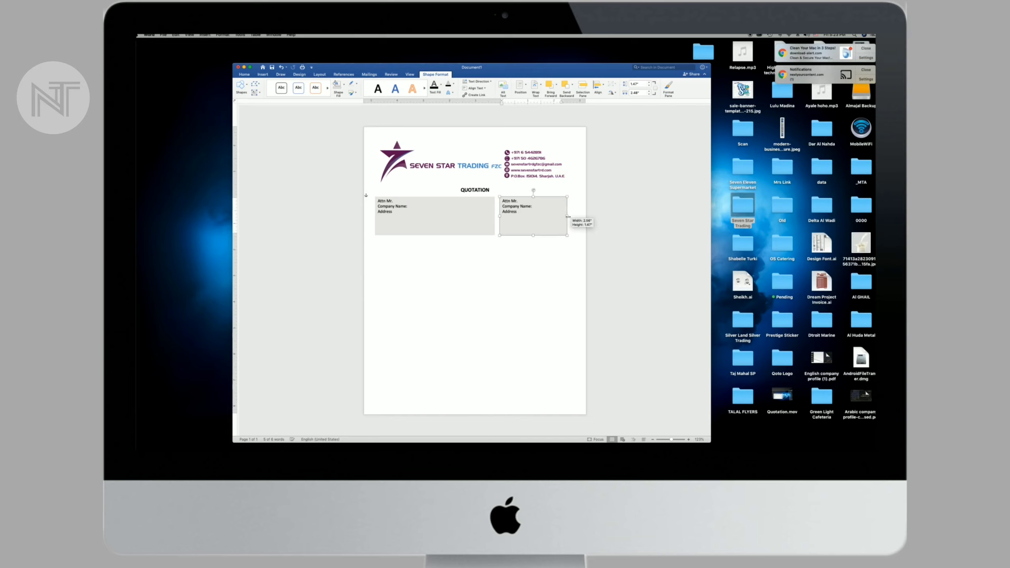
{"action": "left_click", "coordinate": [452, 218]}
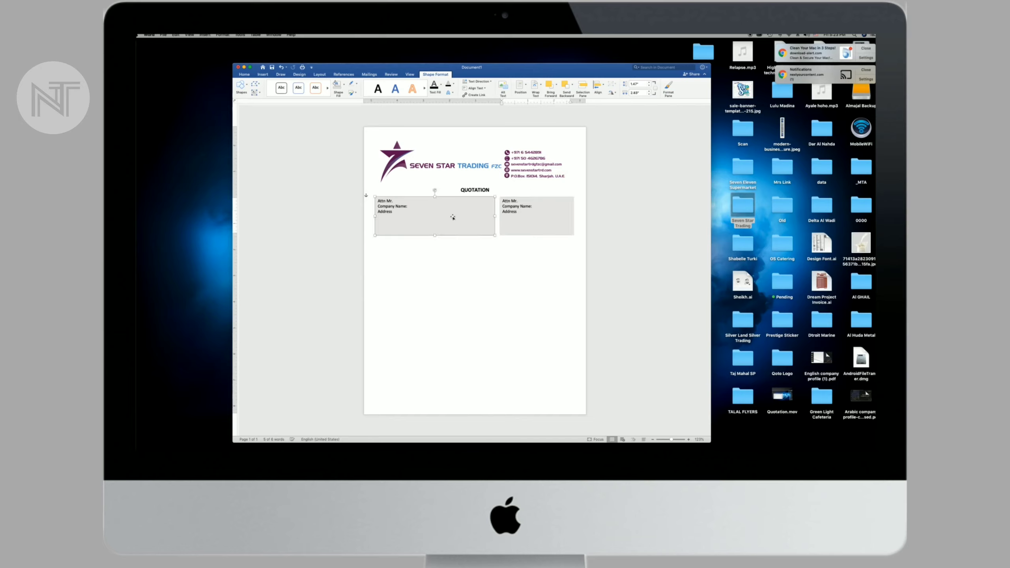
{"action": "left_click", "coordinate": [518, 216]}
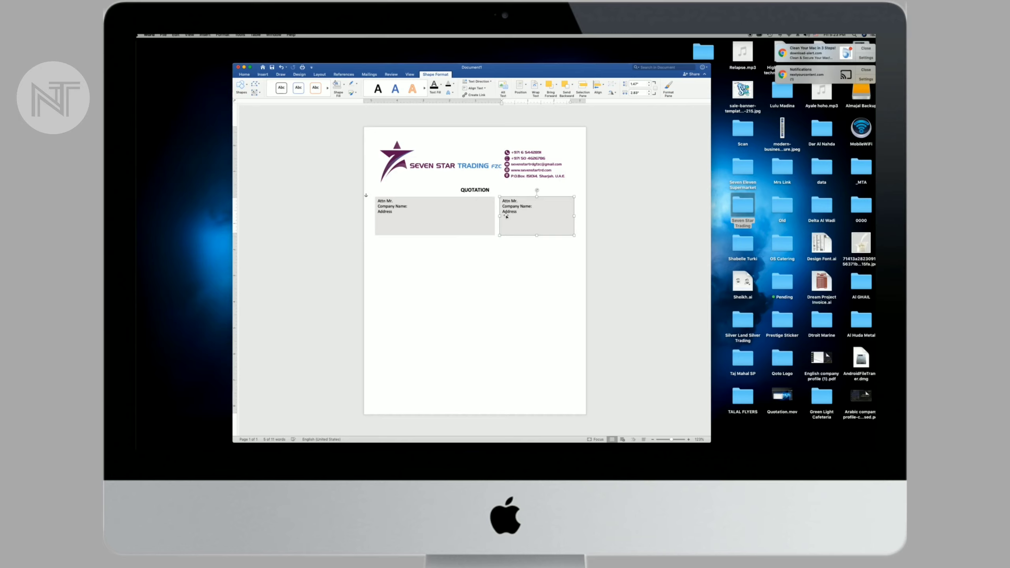
{"action": "left_click", "coordinate": [514, 204]}
{"action": "left_click_drag", "start_coordinate": [513, 233], "coordinate": [503, 202]}
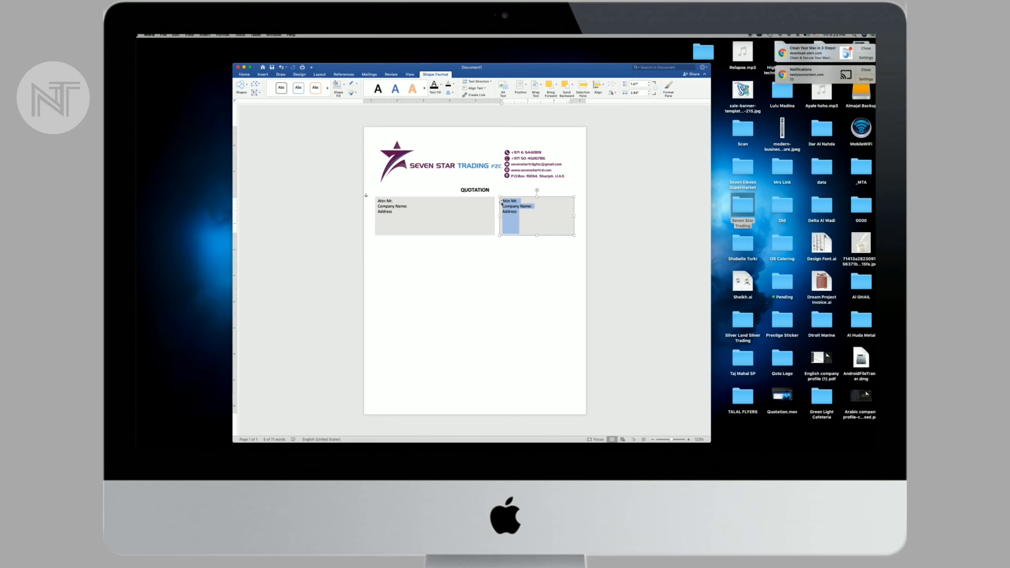
{"action": "type", "text": "No."}
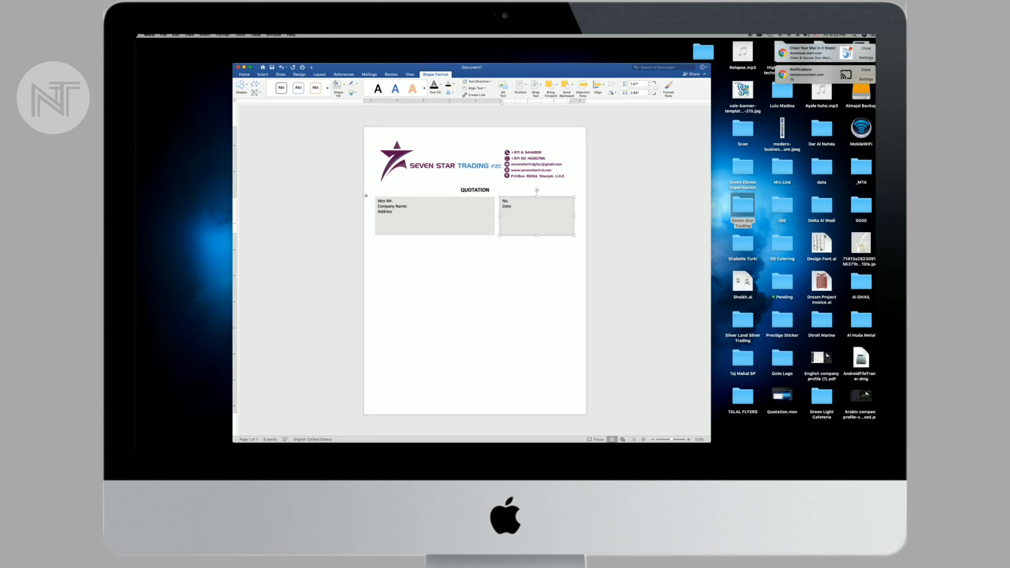
- Shorten both the Attn and No./Date boxes from the bottom
{"action": "left_click", "coordinate": [459, 234]}
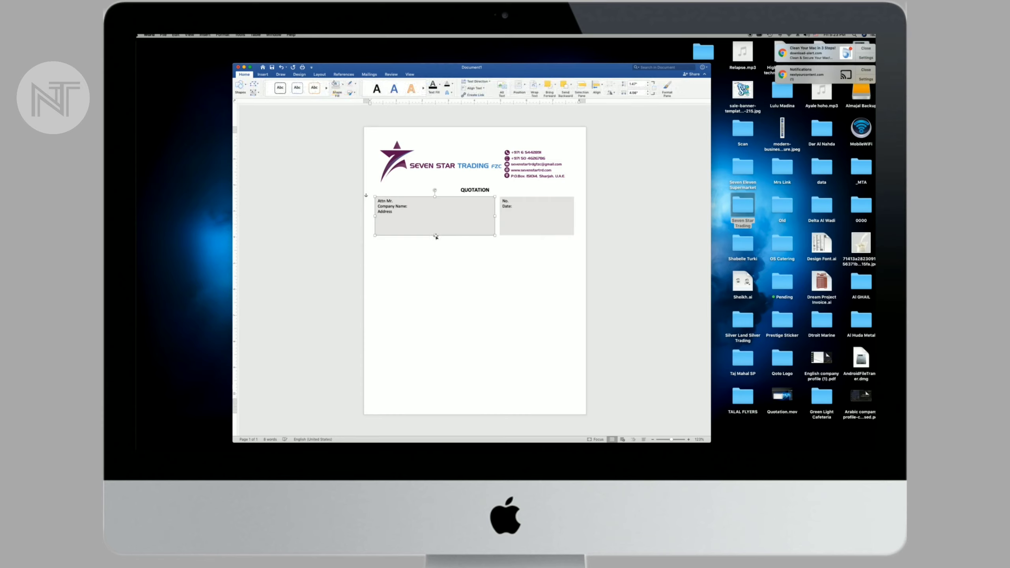
{"action": "left_click_drag", "start_coordinate": [436, 236], "coordinate": [436, 222]}
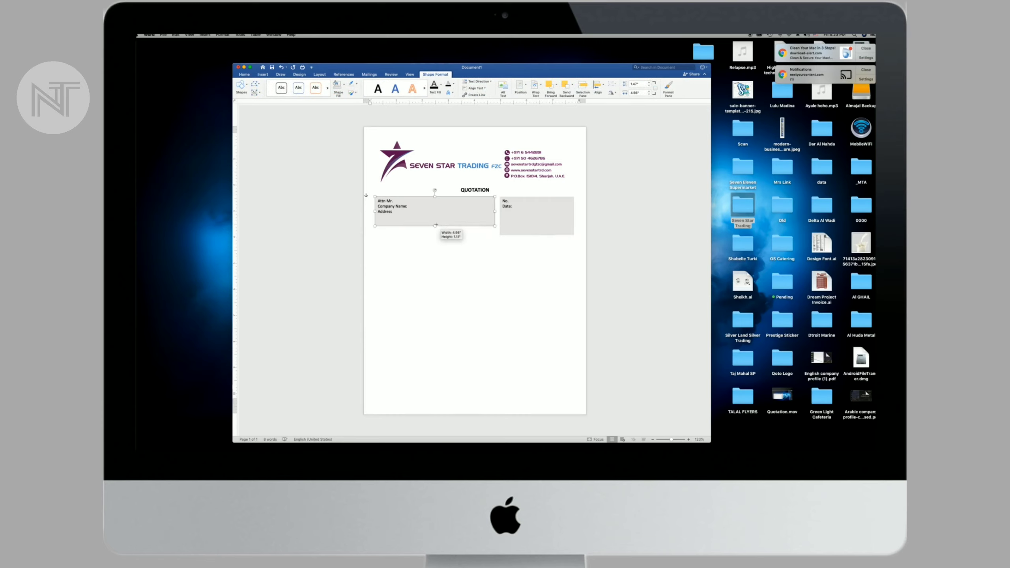
{"action": "left_click", "coordinate": [527, 219]}
{"action": "left_click_drag", "start_coordinate": [536, 235], "coordinate": [537, 220]}
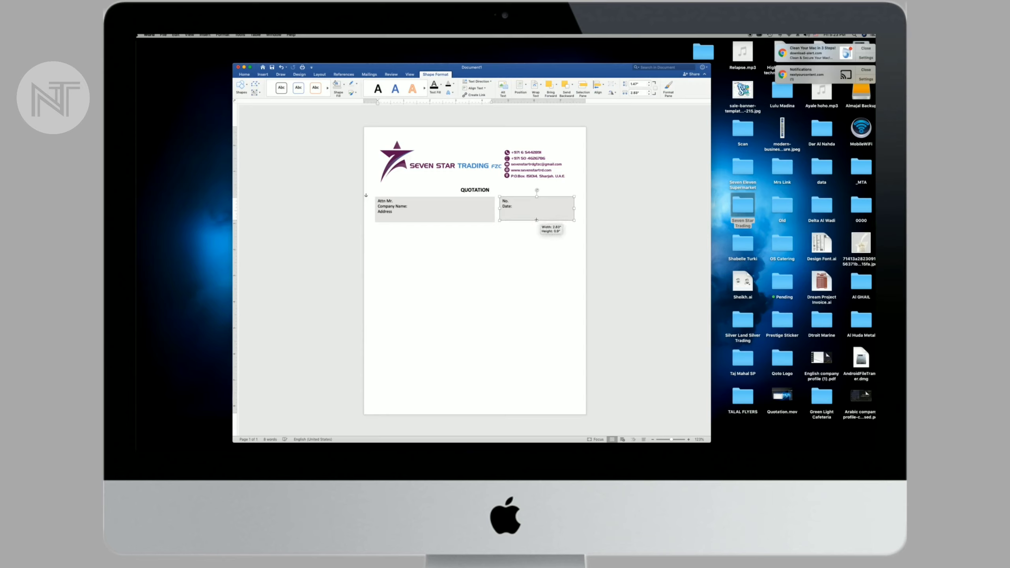
{"action": "left_click", "coordinate": [509, 208]}
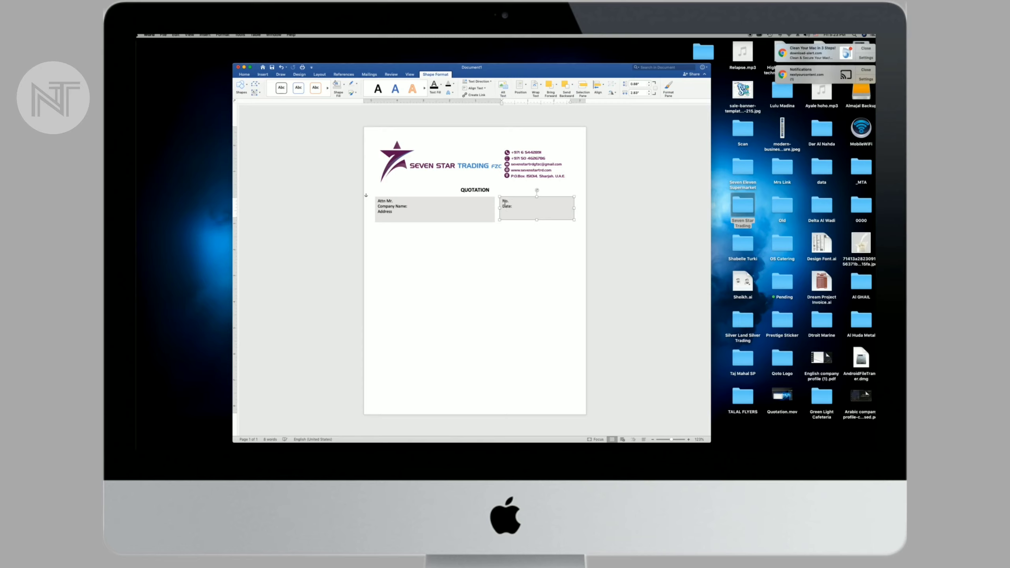
{"action": "left_click_drag", "start_coordinate": [506, 201], "coordinate": [514, 210]}
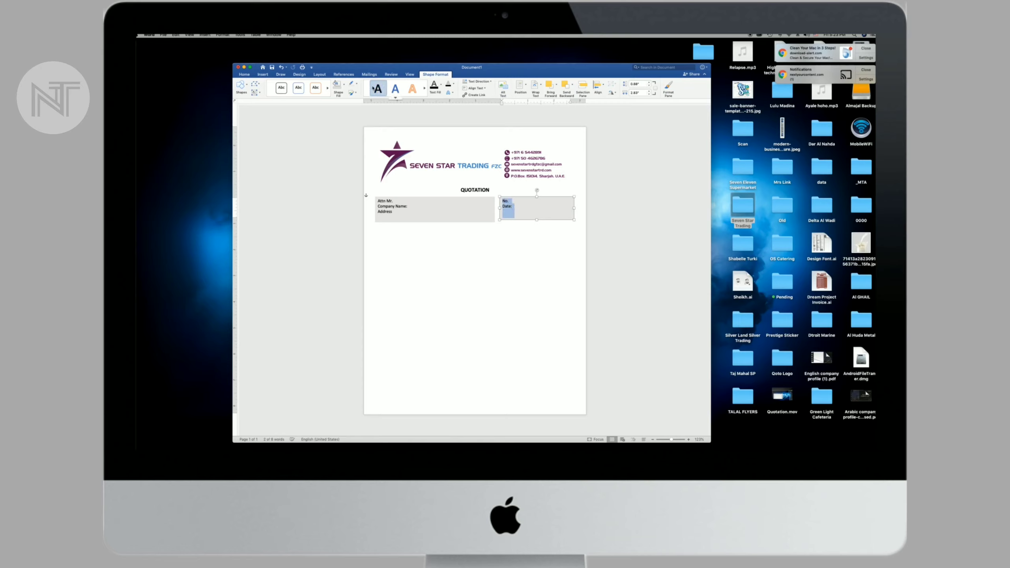
{"action": "left_click", "coordinate": [522, 88]}
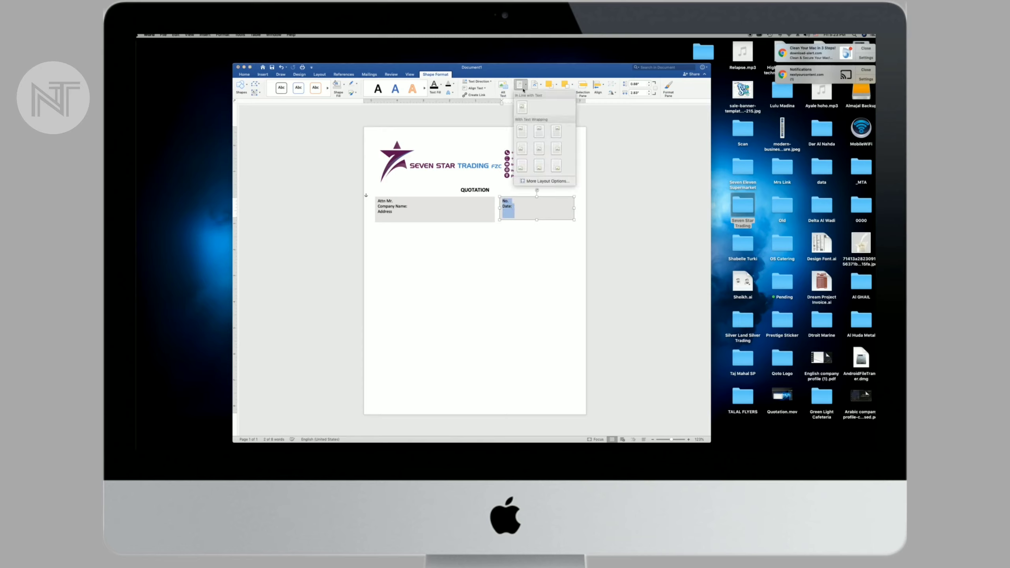
{"action": "left_click", "coordinate": [653, 169]}
{"action": "left_click", "coordinate": [524, 219]}
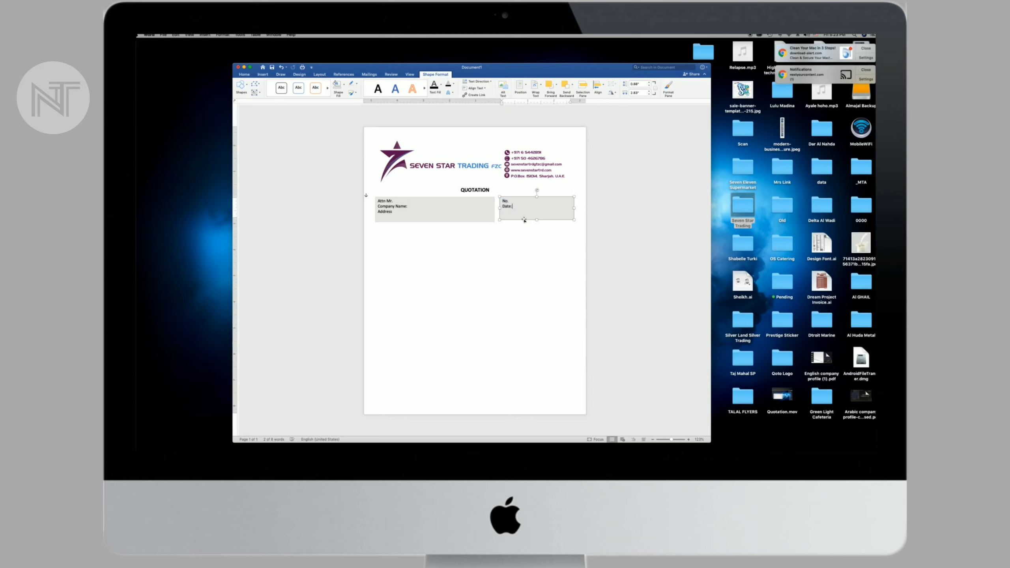
{"action": "left_click_drag", "start_coordinate": [537, 220], "coordinate": [538, 216]}
- Match the Attn box height and review its Shape Fill colours without changing them
{"action": "left_click", "coordinate": [471, 212]}
{"action": "left_click_drag", "start_coordinate": [436, 222], "coordinate": [436, 217]}
{"action": "left_click", "coordinate": [527, 206]}
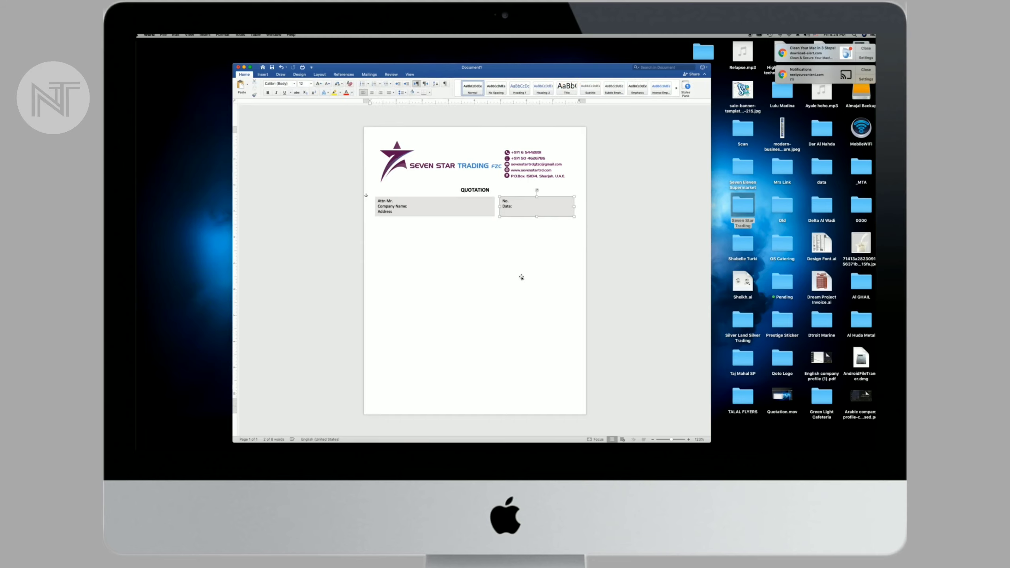
{"action": "left_click", "coordinate": [414, 237]}
{"action": "left_click", "coordinate": [452, 207]}
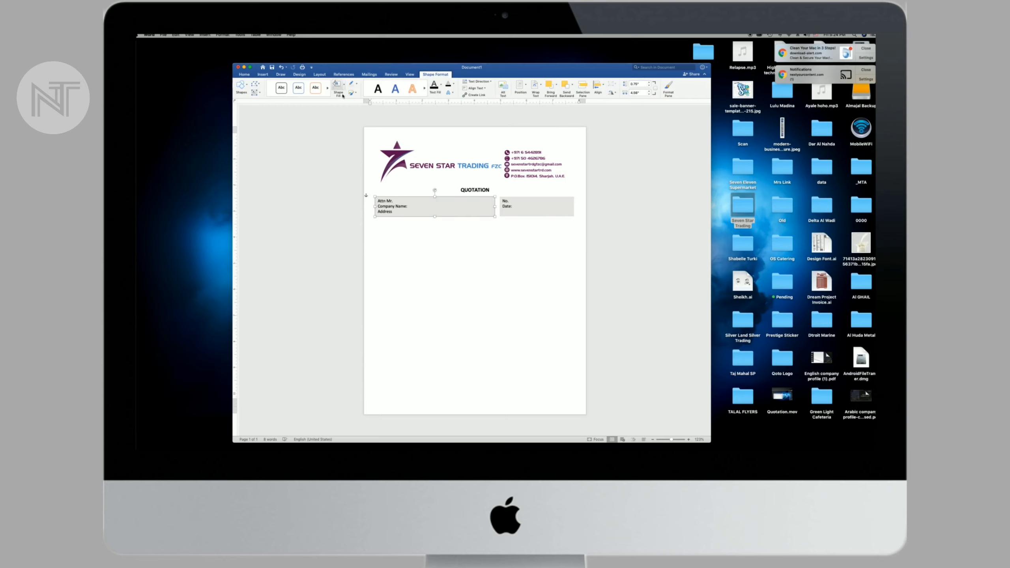
{"action": "left_click", "coordinate": [344, 85]}
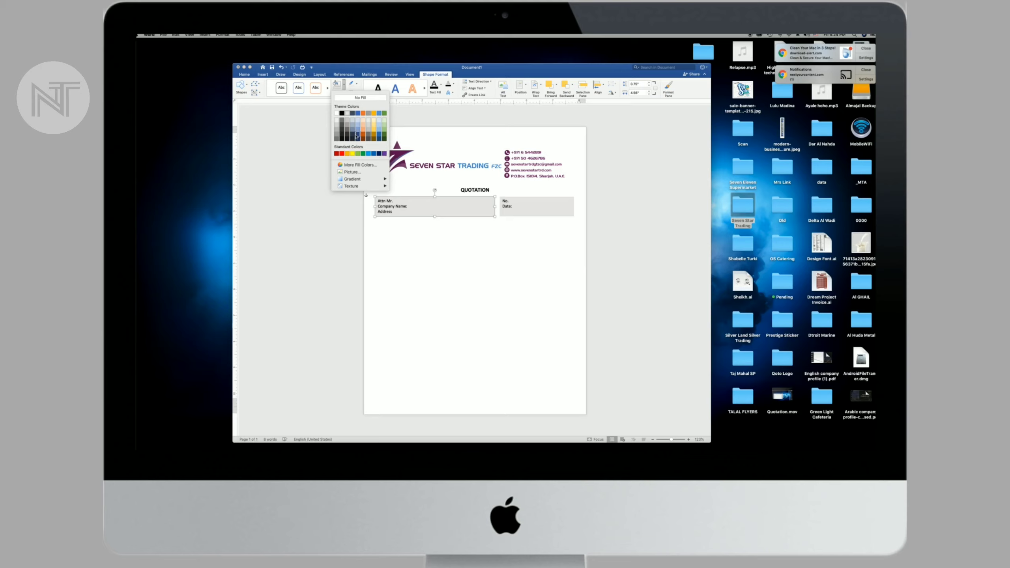
{"action": "left_click", "coordinate": [428, 244]}
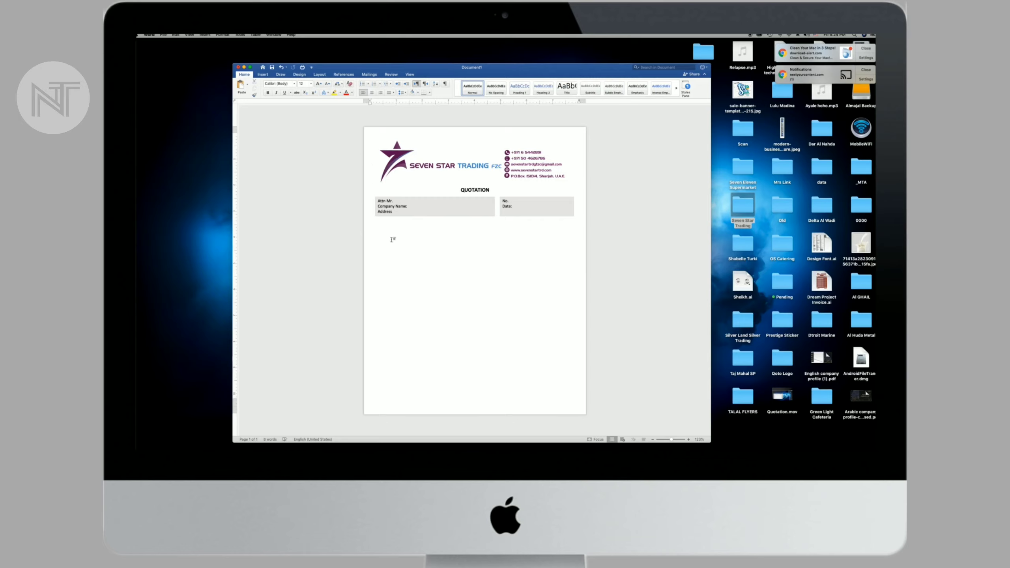
- Add empty lines in the text above the grey info boxes
{"action": "key", "text": "Return"}
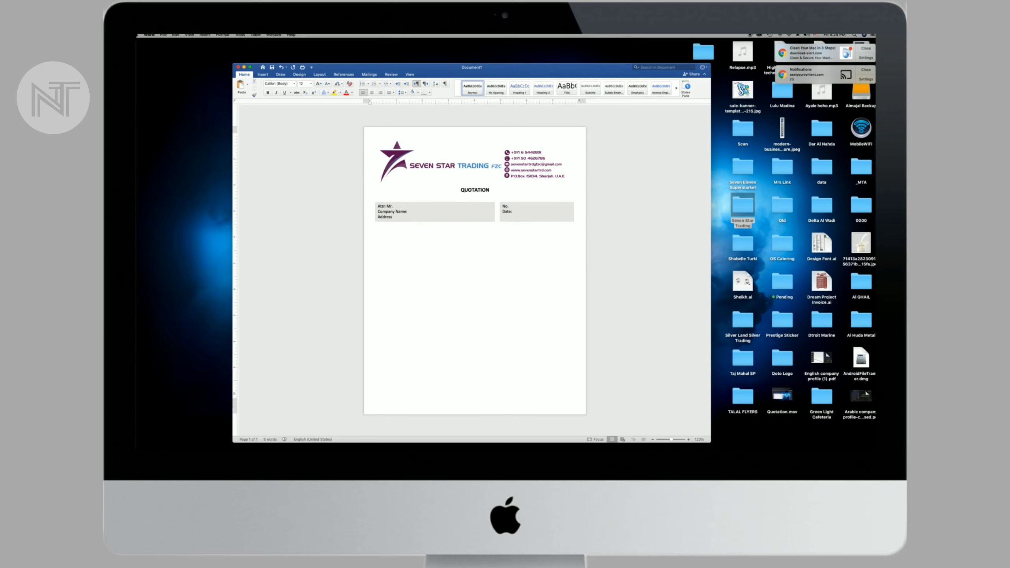
{"action": "key", "text": "BackSpace"}
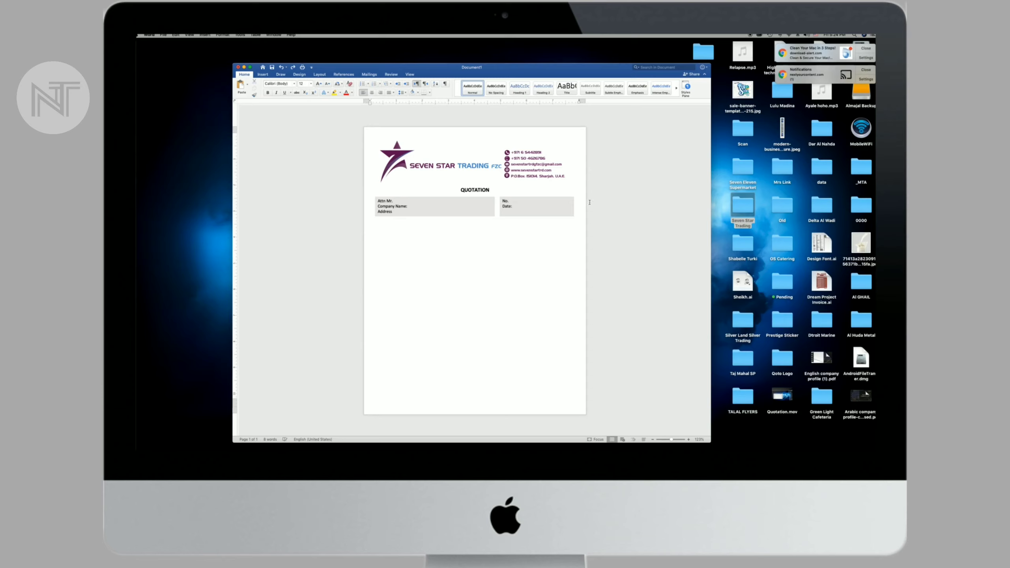
{"action": "left_click", "coordinate": [575, 210]}
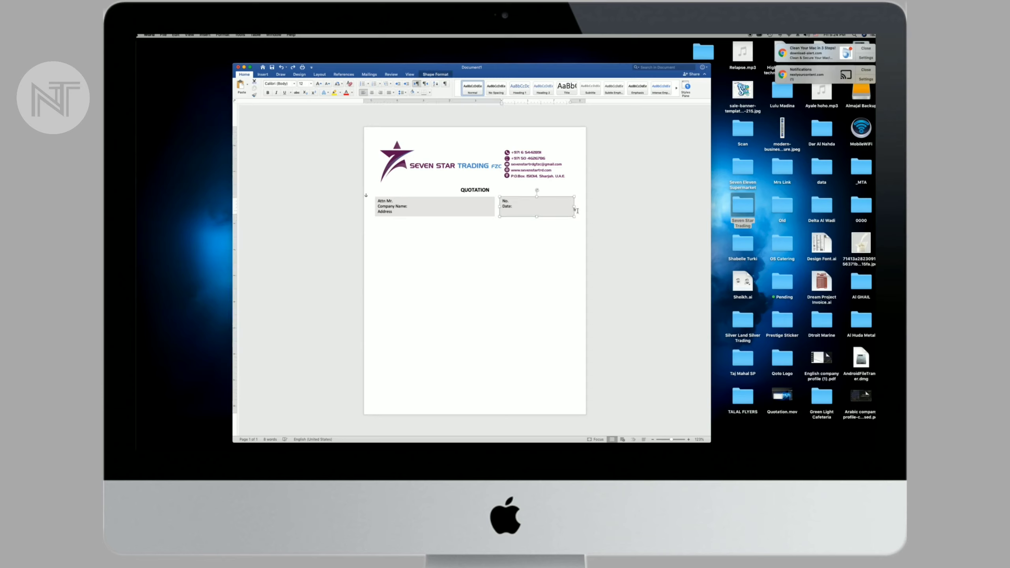
{"action": "left_click", "coordinate": [576, 211]}
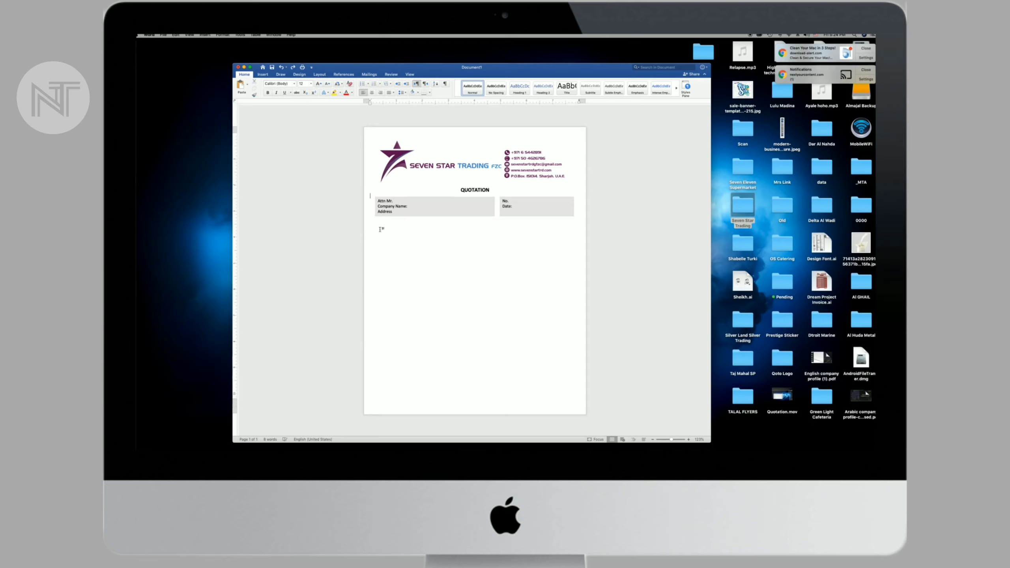
{"action": "key", "text": "Return"}
{"action": "key", "text": "Return"}
{"action": "key", "text": "Return"}
{"action": "key", "text": "Return"}
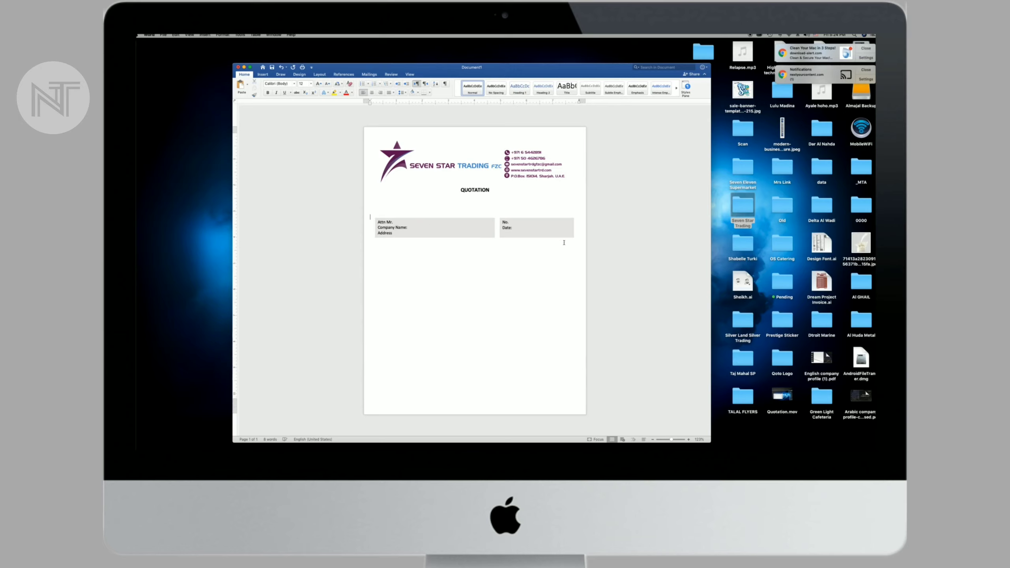
{"action": "left_click", "coordinate": [456, 231]}
{"action": "left_click", "coordinate": [384, 201]}
- Move both info boxes back up under QUOTATION and start a new line below them
{"action": "left_click", "coordinate": [409, 230]}
{"action": "left_click", "coordinate": [543, 229], "text": "shift"}
{"action": "left_click_drag", "start_coordinate": [545, 229], "coordinate": [545, 209]}
{"action": "left_click_drag", "start_coordinate": [546, 207], "coordinate": [542, 206]}
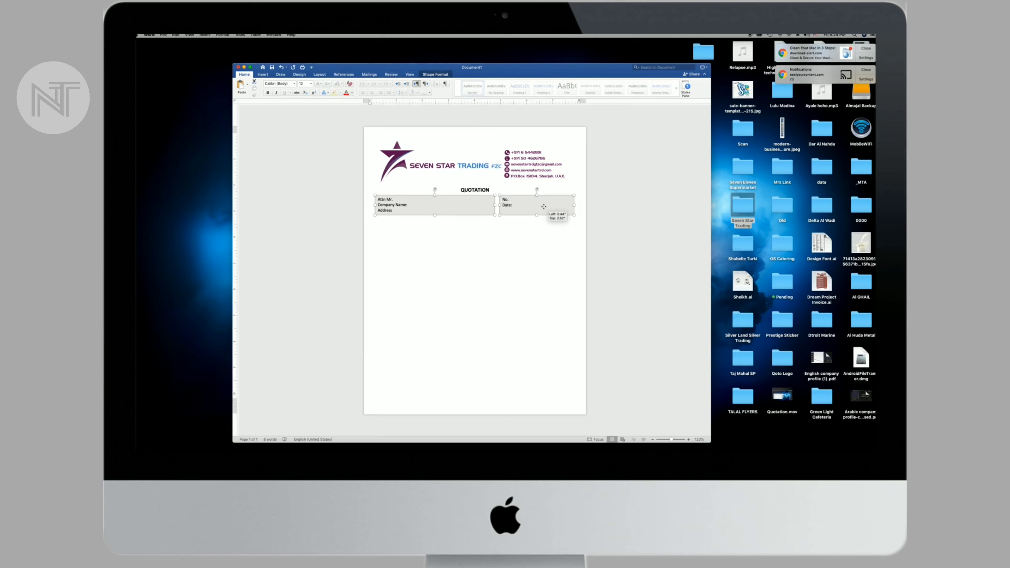
{"action": "left_click", "coordinate": [412, 234]}
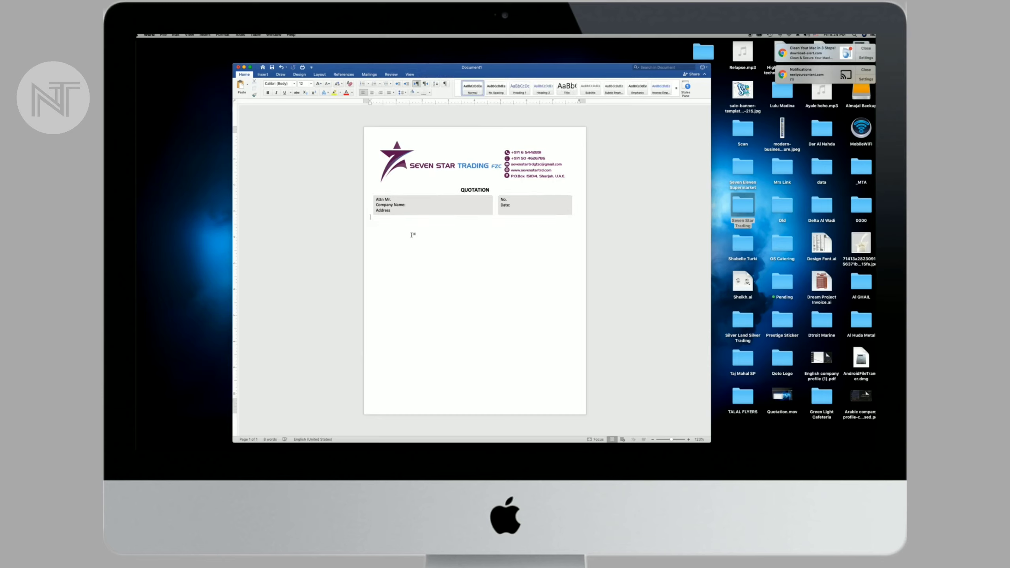
{"action": "key", "text": "Return"}
- Insert a 1x1 table below the info boxes and nudge its left edge right
{"action": "left_click", "coordinate": [263, 76]}
{"action": "left_click", "coordinate": [284, 86]}
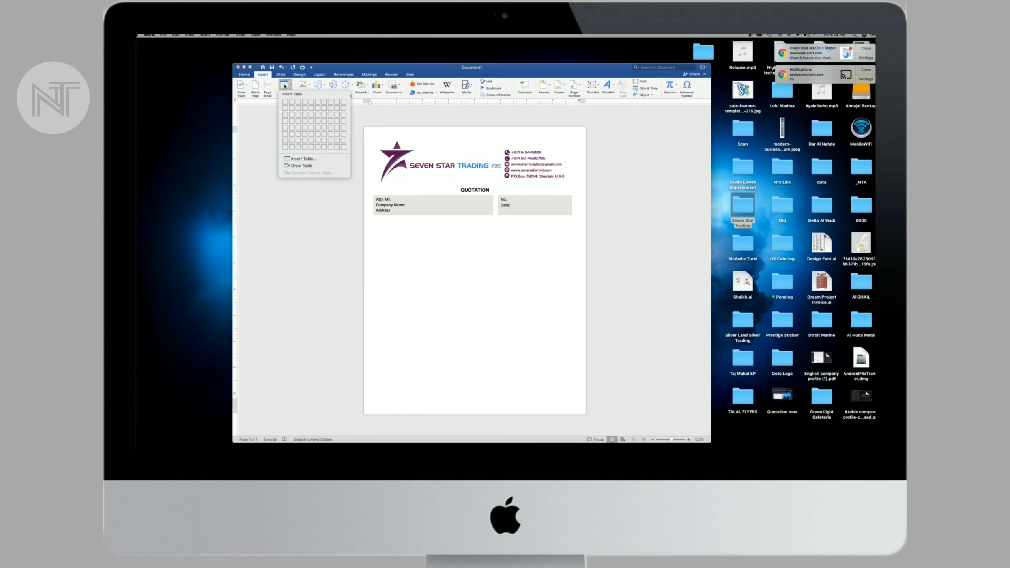
{"action": "left_click", "coordinate": [286, 103]}
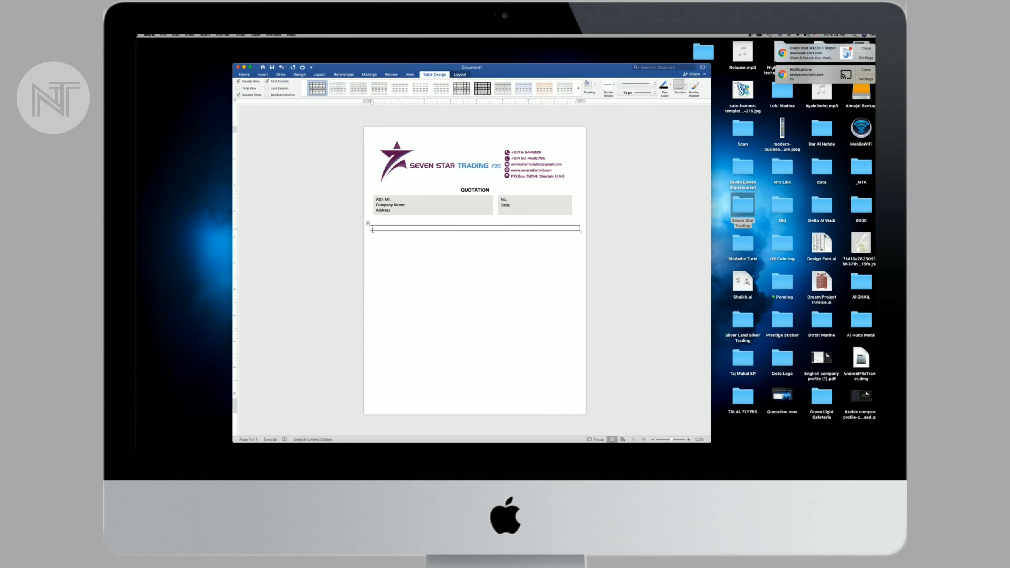
{"action": "left_click_drag", "start_coordinate": [370, 228], "coordinate": [373, 228]}
- Shift the No./Date box edge and widen the Attn Mr. box to the right
{"action": "left_click", "coordinate": [499, 205]}
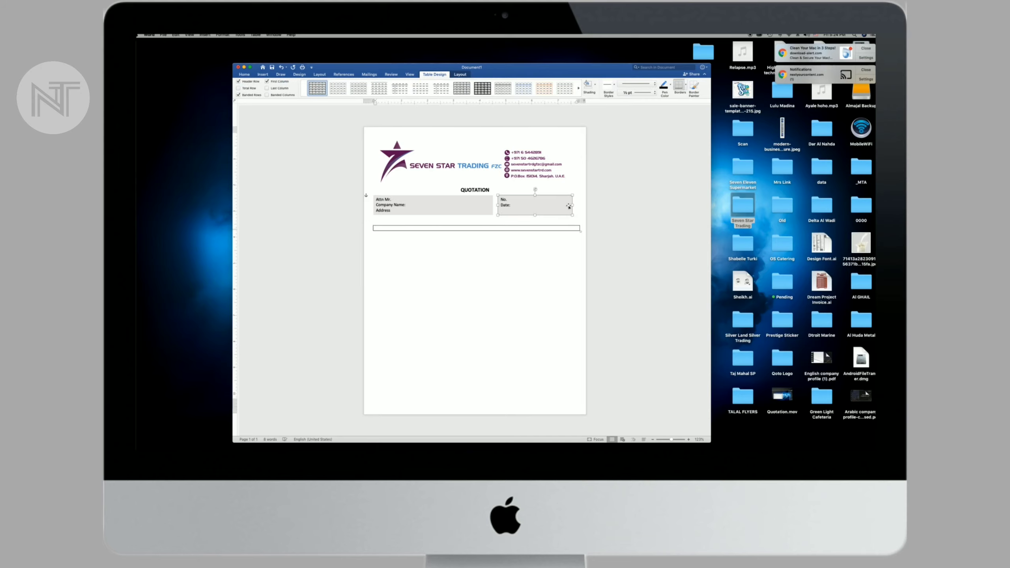
{"action": "left_click_drag", "start_coordinate": [501, 204], "coordinate": [503, 205]}
{"action": "left_click", "coordinate": [493, 205]}
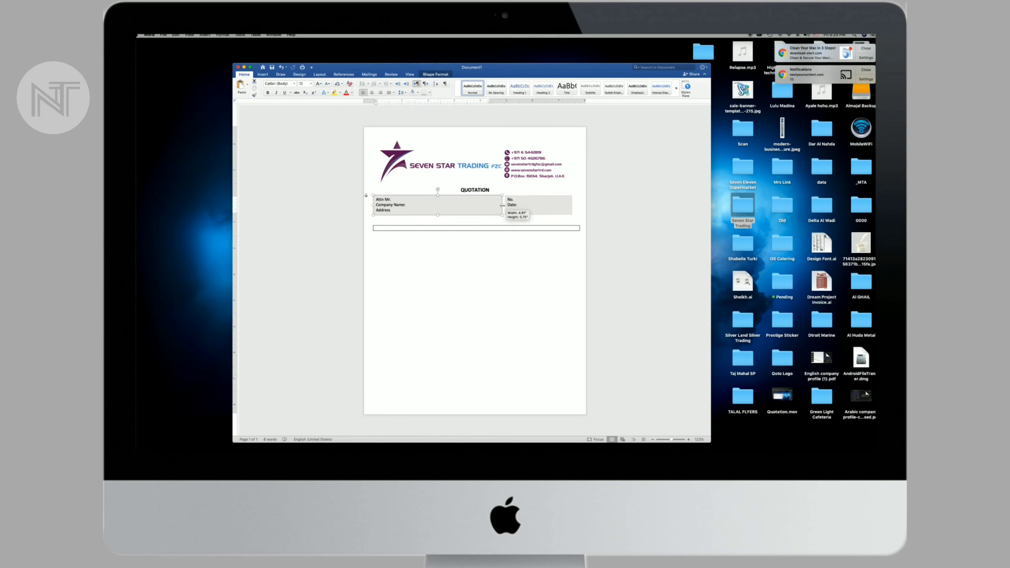
{"action": "left_click", "coordinate": [579, 229]}
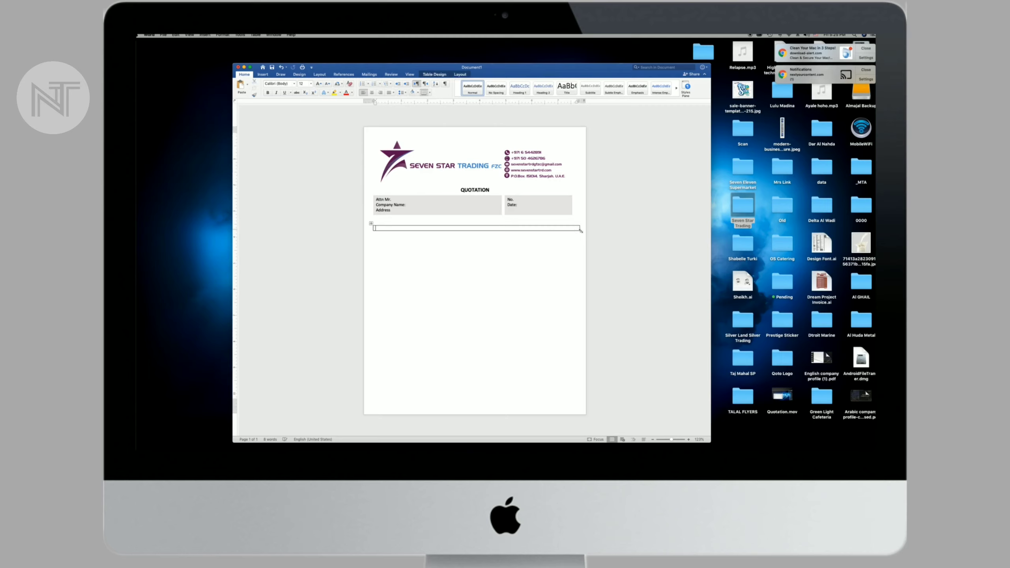
- Stretch the empty table far down the page and push it two lines lower
{"action": "left_click_drag", "start_coordinate": [580, 230], "coordinate": [572, 247]}
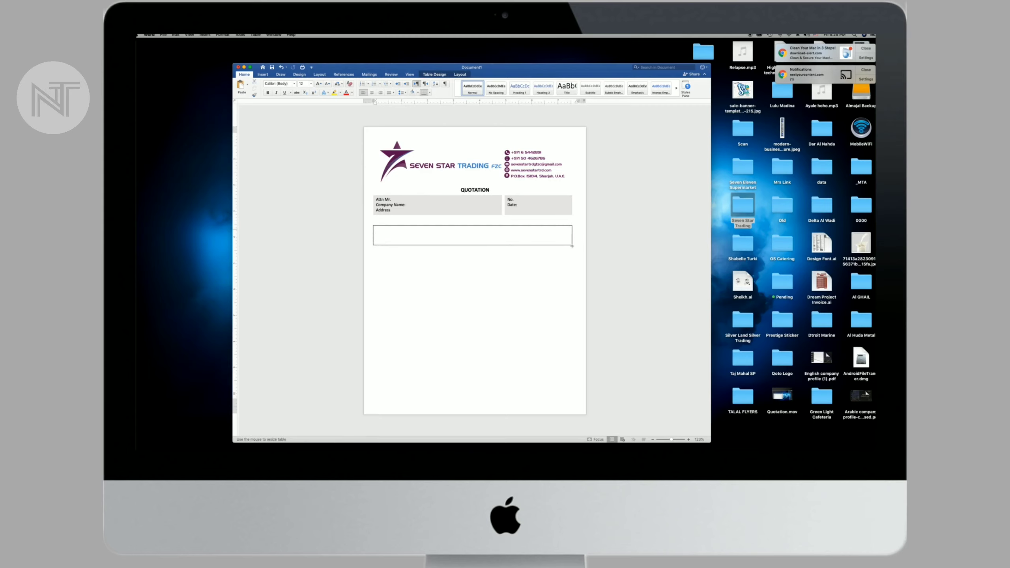
{"action": "left_click_drag", "start_coordinate": [572, 247], "coordinate": [573, 328]}
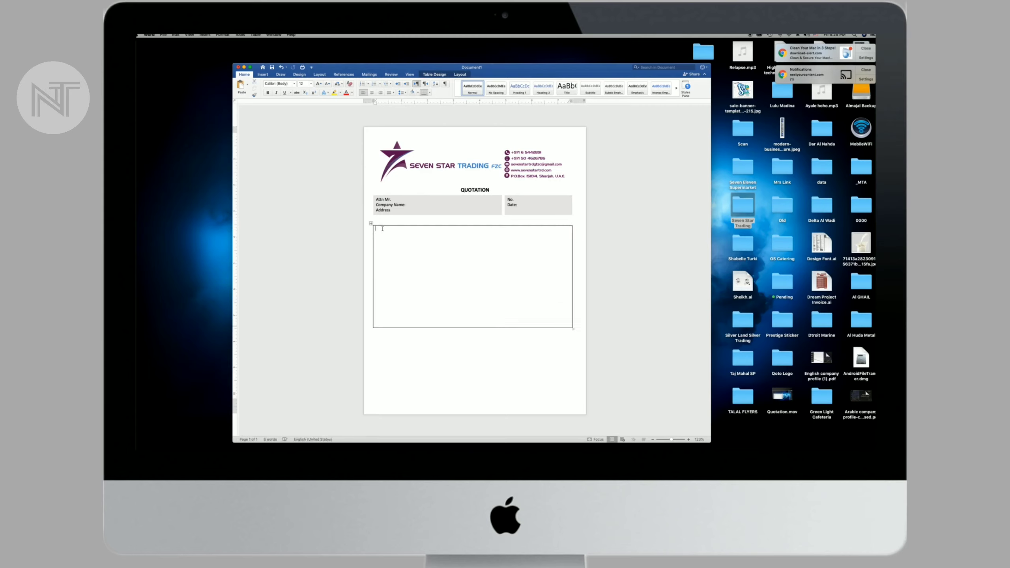
{"action": "left_click", "coordinate": [371, 223]}
{"action": "left_click", "coordinate": [371, 224]}
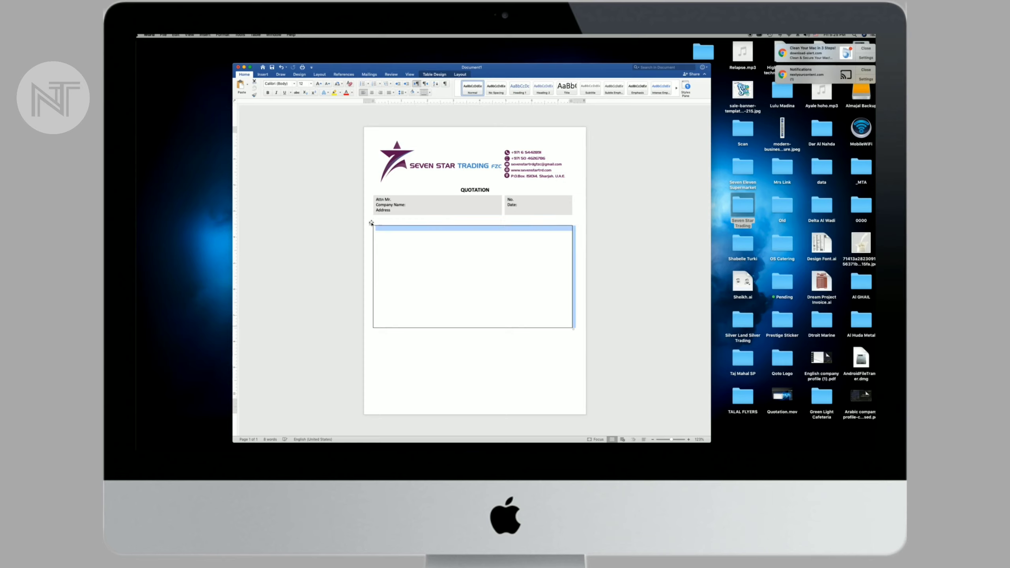
{"action": "left_click", "coordinate": [380, 221]}
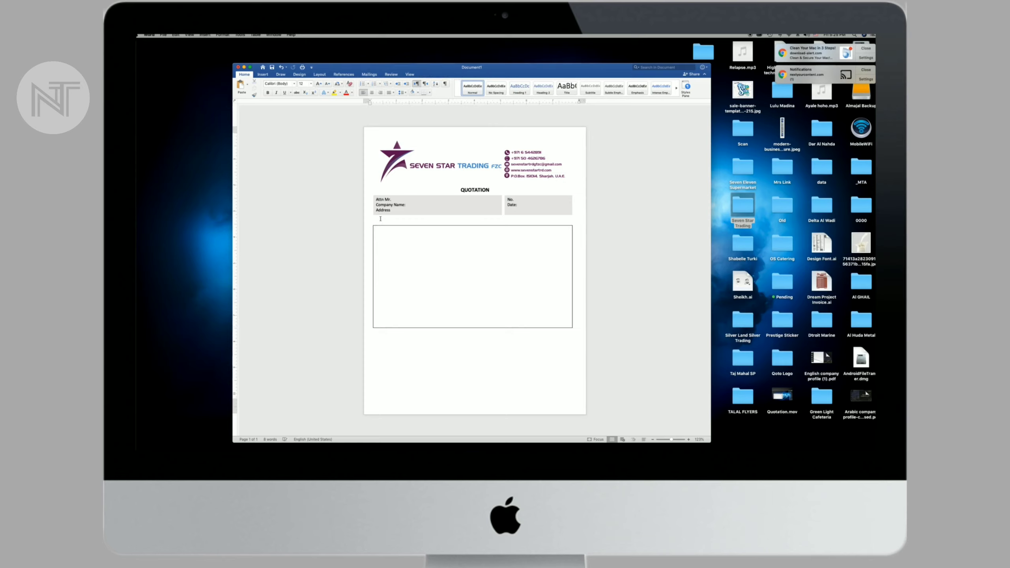
{"action": "key", "text": "Return"}
{"action": "key", "text": "Return"}
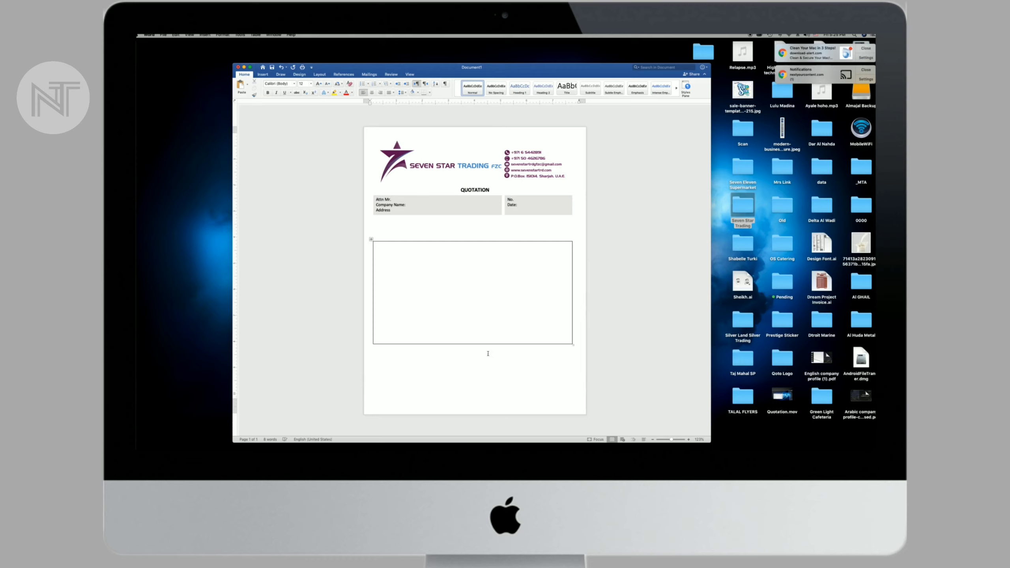
{"action": "key", "text": "super+Tab"}
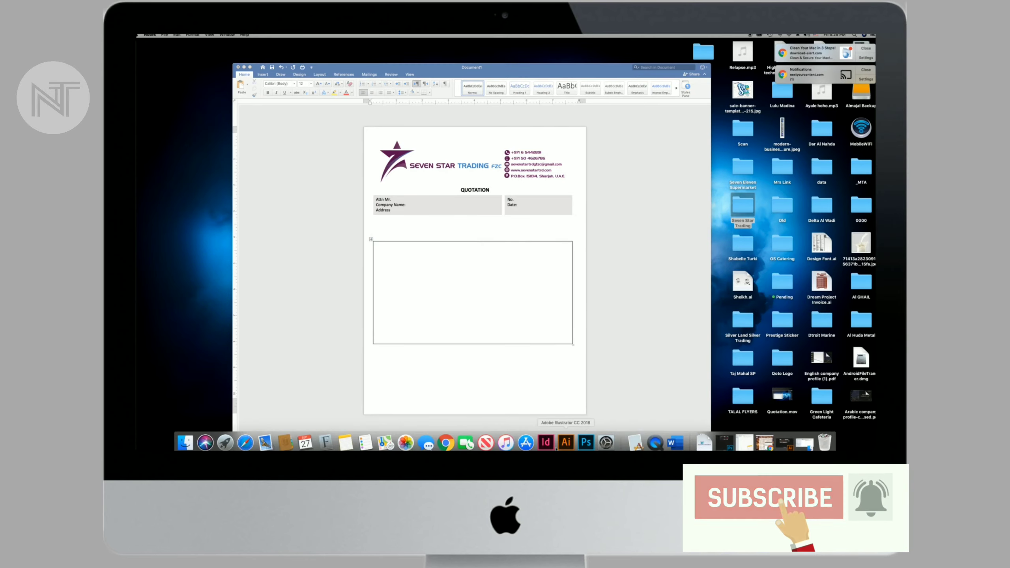
- Grab the letter text from 'Dear Sir/Madam' to 'favour' in the Quotation note, then return to Word
{"action": "left_click", "coordinate": [345, 445]}
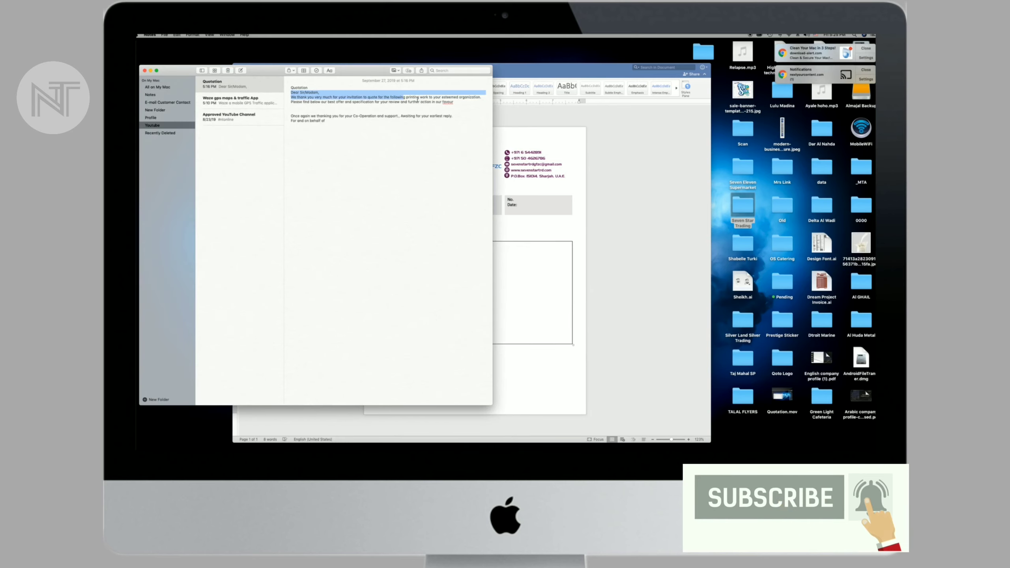
{"action": "left_click_drag", "start_coordinate": [291, 92], "coordinate": [459, 100]}
{"action": "key", "text": "super+c"}
{"action": "left_click", "coordinate": [589, 255]}
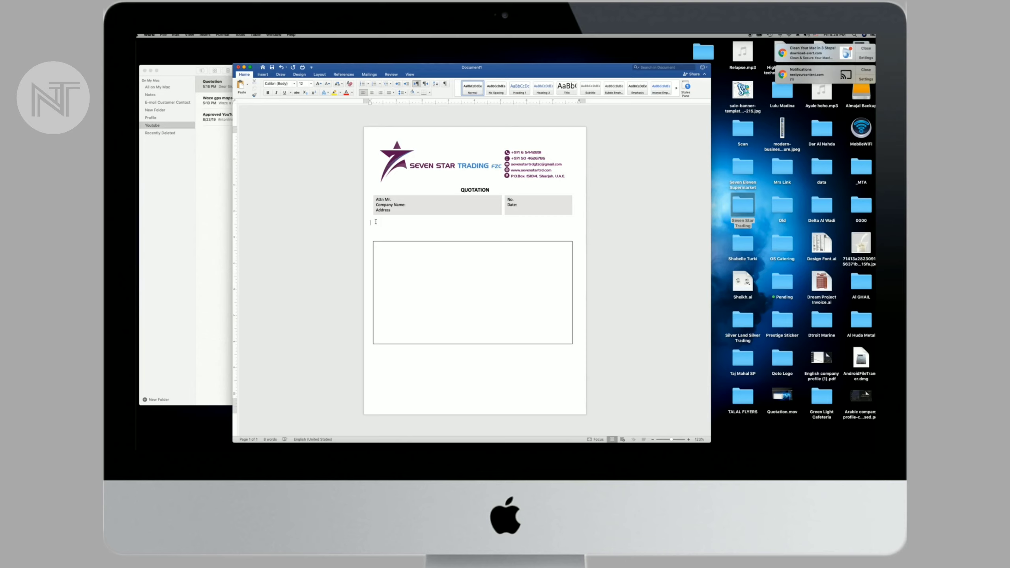
- Paste the Dear Sir/Madam letter text below the info boxes and indent its lines to align
{"action": "key", "text": "super+v"}
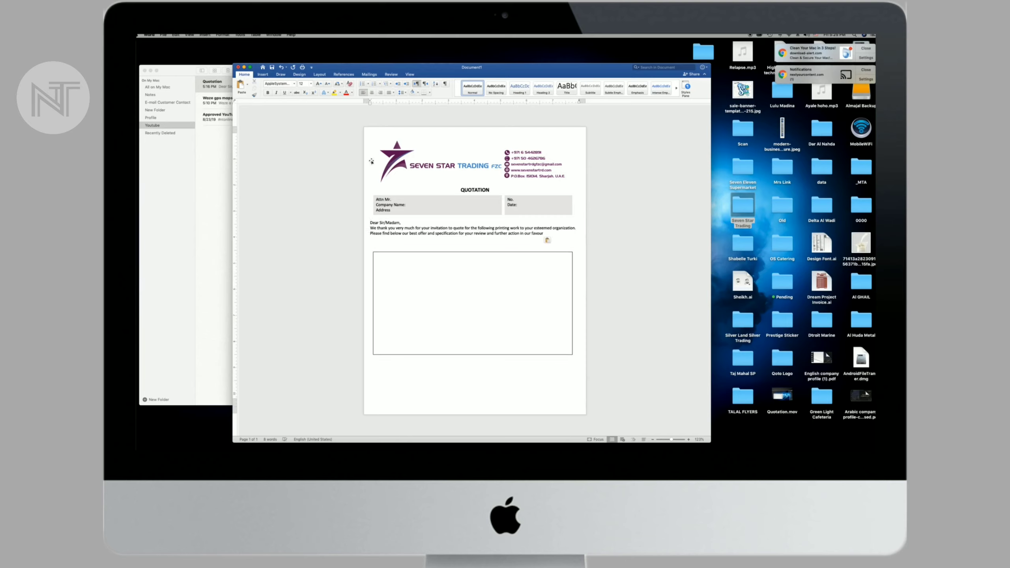
{"action": "left_click_drag", "start_coordinate": [370, 102], "coordinate": [373, 102]}
{"action": "left_click_drag", "start_coordinate": [369, 101], "coordinate": [374, 105]}
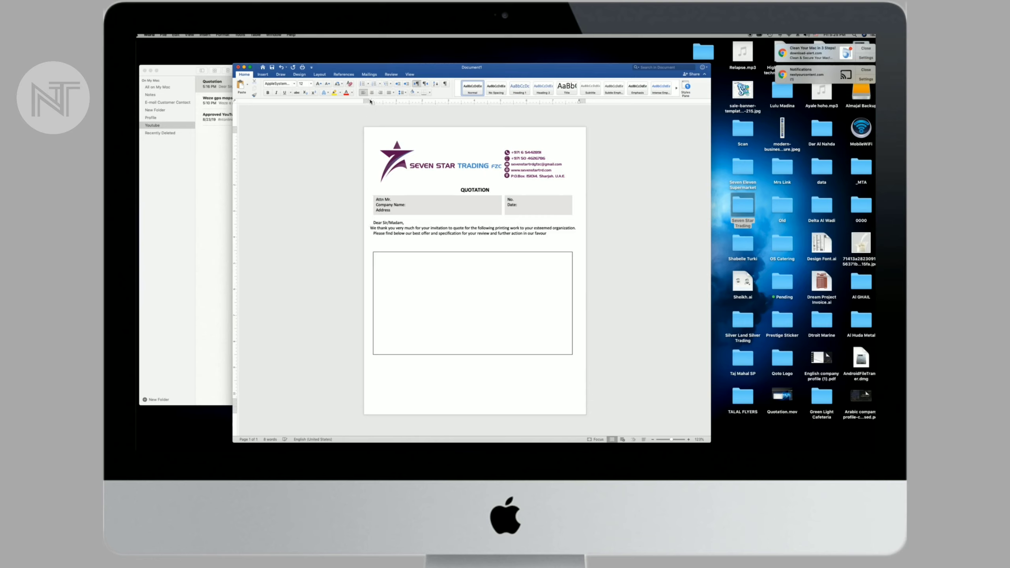
{"action": "left_click_drag", "start_coordinate": [370, 102], "coordinate": [373, 102]}
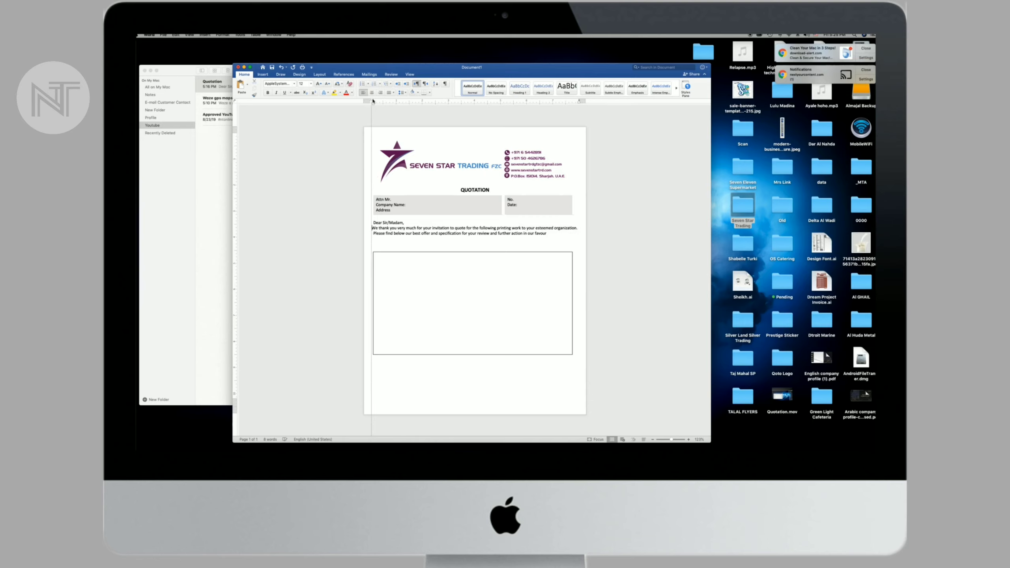
- Widen the No./Date box and the table slightly, undoing an accidental table move
{"action": "left_click", "coordinate": [571, 209]}
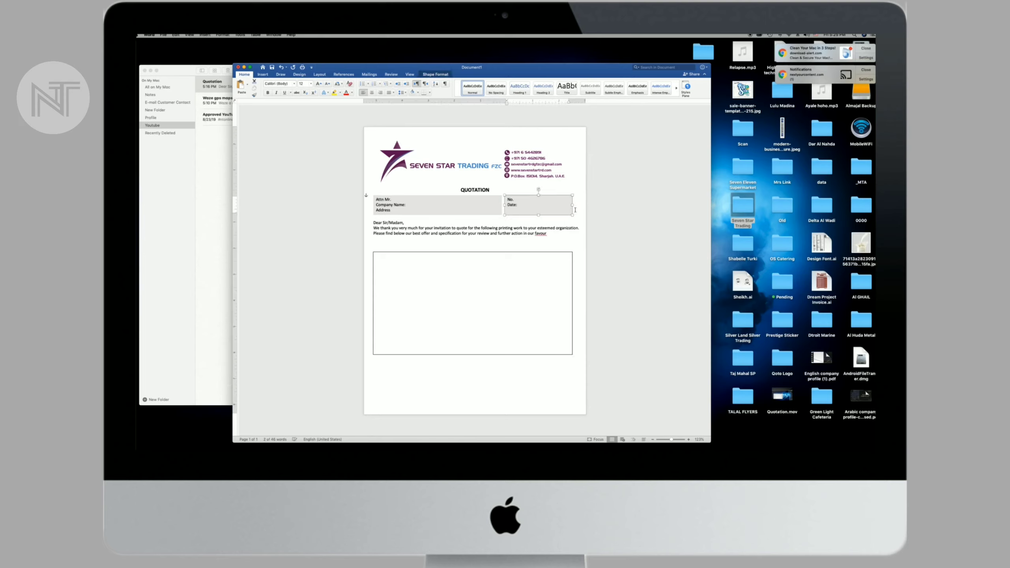
{"action": "left_click_drag", "start_coordinate": [574, 206], "coordinate": [576, 205]}
{"action": "left_click", "coordinate": [570, 255]}
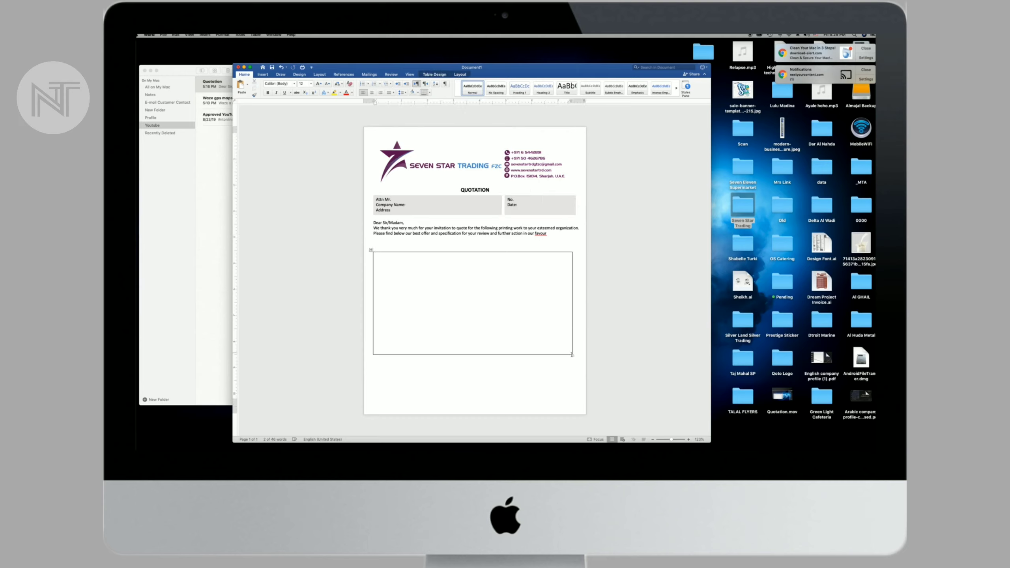
{"action": "left_click_drag", "start_coordinate": [573, 356], "coordinate": [579, 356]}
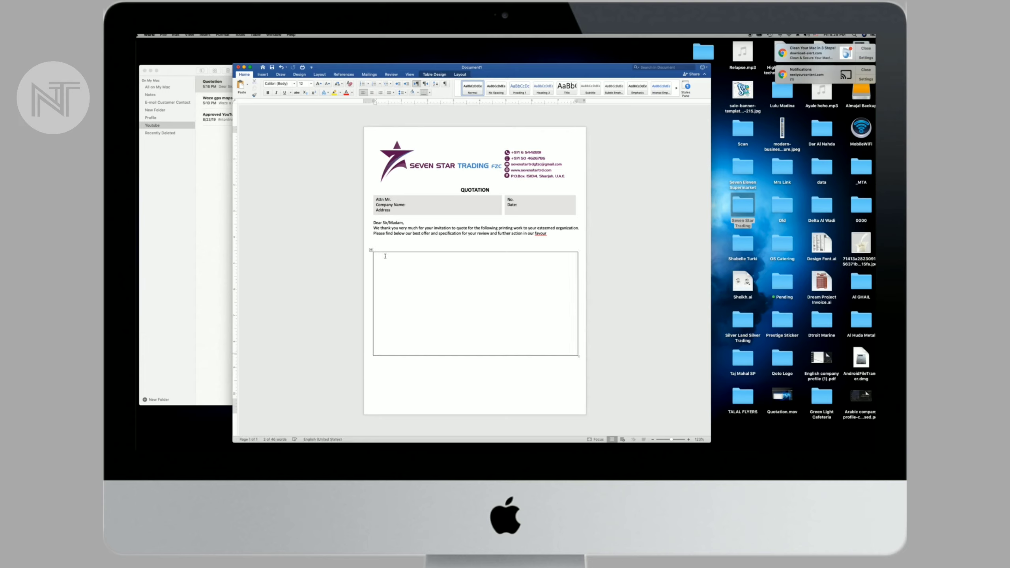
{"action": "left_click", "coordinate": [370, 248]}
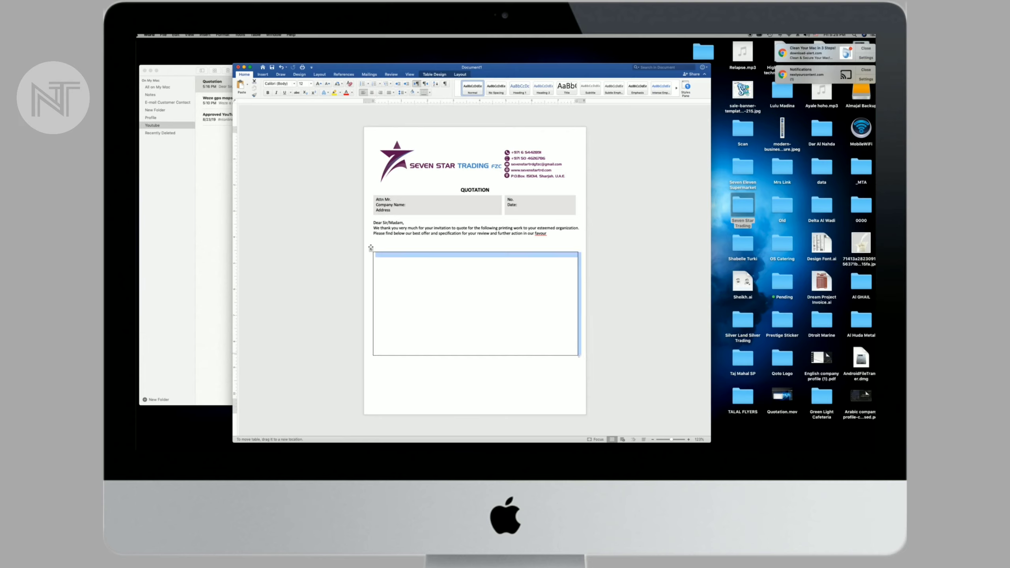
{"action": "left_click_drag", "start_coordinate": [371, 248], "coordinate": [367, 242]}
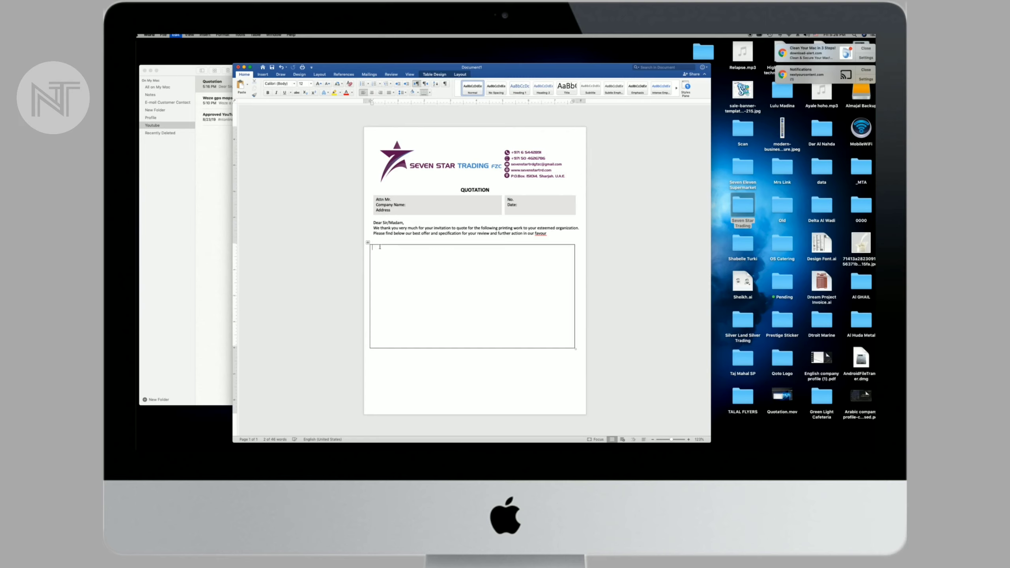
{"action": "key", "text": "cmd+z"}
- Remove the two empty lines above the table and switch to the Draw Table pencil
{"action": "key", "text": "BackSpace"}
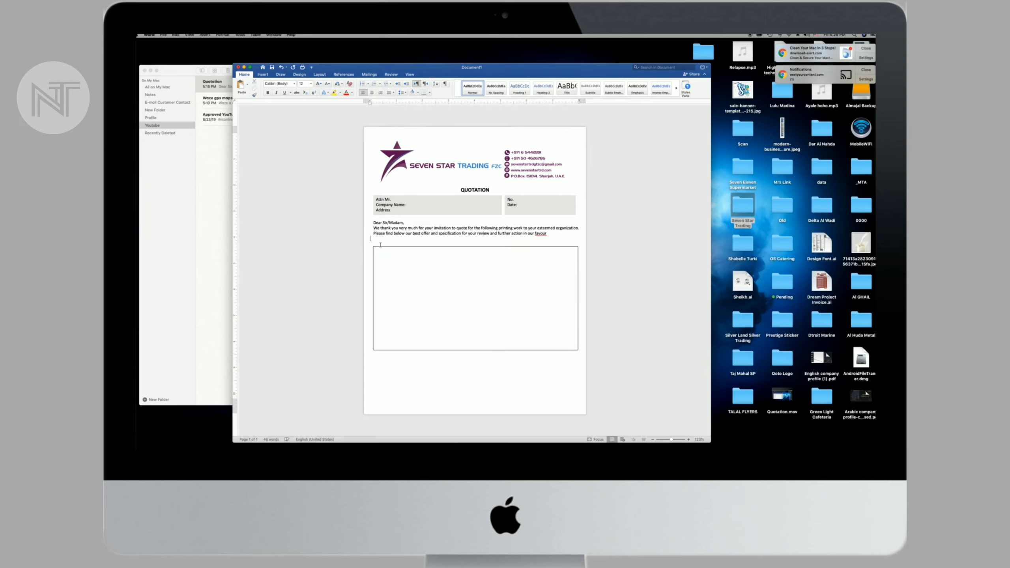
{"action": "key", "text": "BackSpace"}
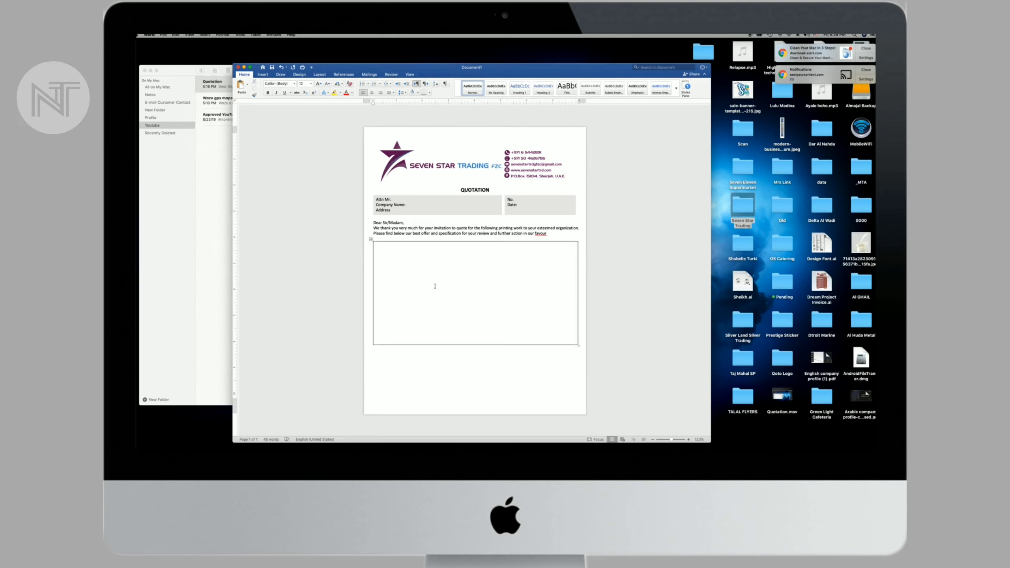
{"action": "left_click", "coordinate": [435, 286]}
{"action": "left_click", "coordinate": [263, 76]}
{"action": "left_click", "coordinate": [283, 85]}
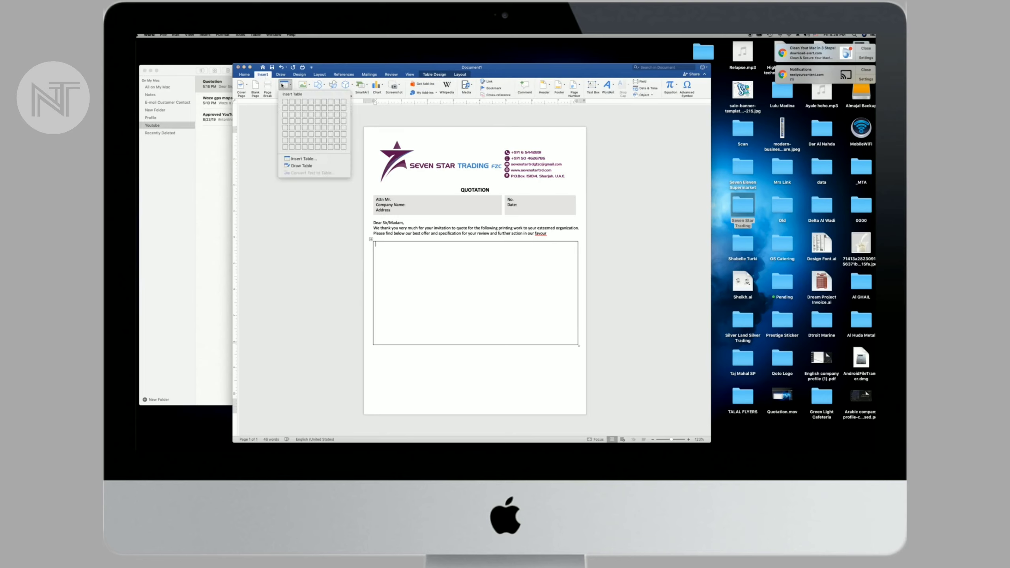
{"action": "left_click", "coordinate": [323, 166]}
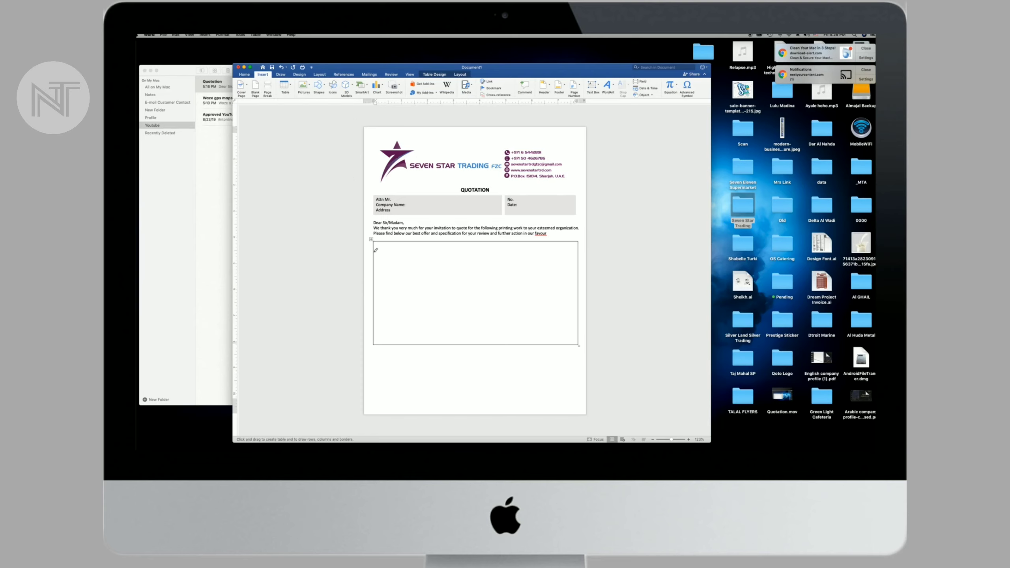
- Draw a header row line and four vertical borders forming Sr, Description, Qty., Unit and Amount columns
{"action": "left_click_drag", "start_coordinate": [377, 252], "coordinate": [571, 251]}
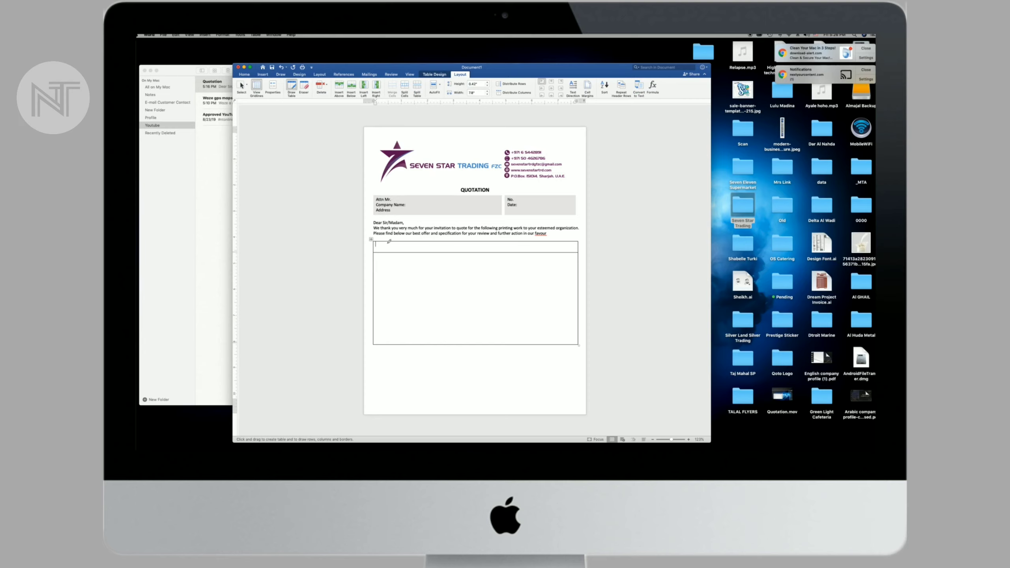
{"action": "left_click_drag", "start_coordinate": [384, 242], "coordinate": [393, 342]}
{"action": "left_click_drag", "start_coordinate": [545, 241], "coordinate": [551, 301]}
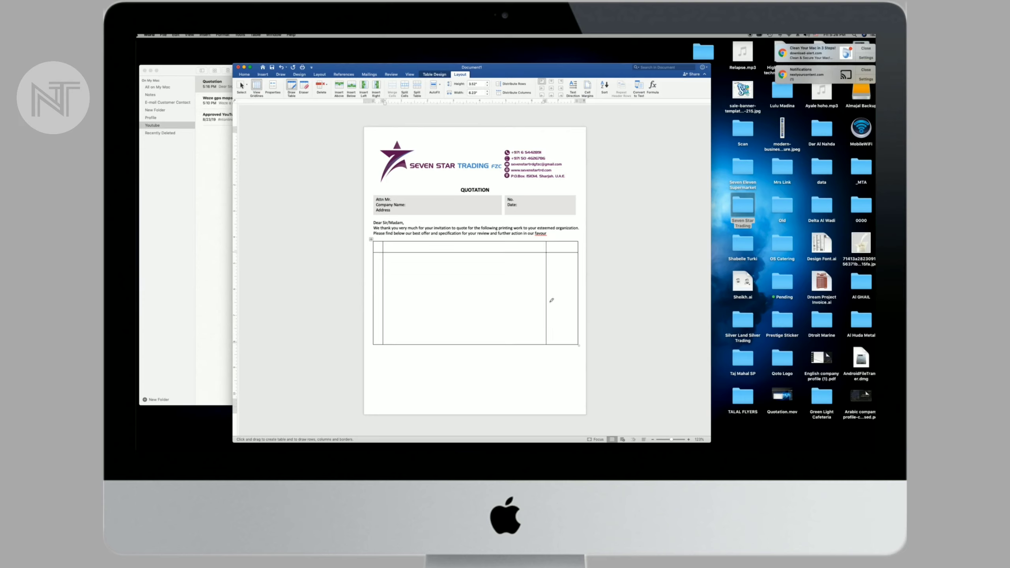
{"action": "left_click_drag", "start_coordinate": [528, 241], "coordinate": [529, 291]}
{"action": "left_click_drag", "start_coordinate": [511, 241], "coordinate": [513, 314]}
- Type the Sr.No. and Description headings and centre each in its cell
{"action": "left_click", "coordinate": [380, 245]}
{"action": "type", "text": "Sr"}
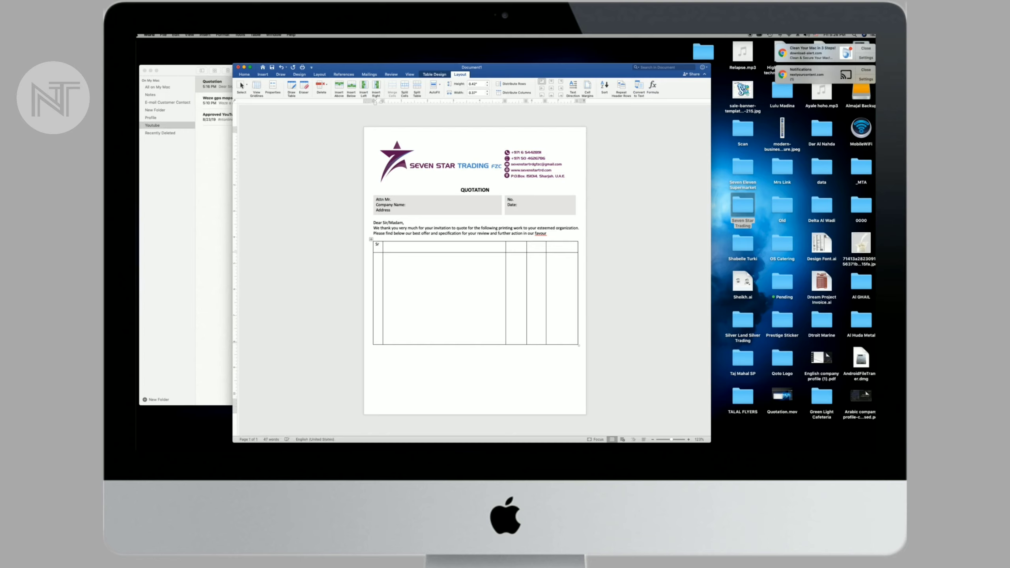
{"action": "type", "text": ".No."}
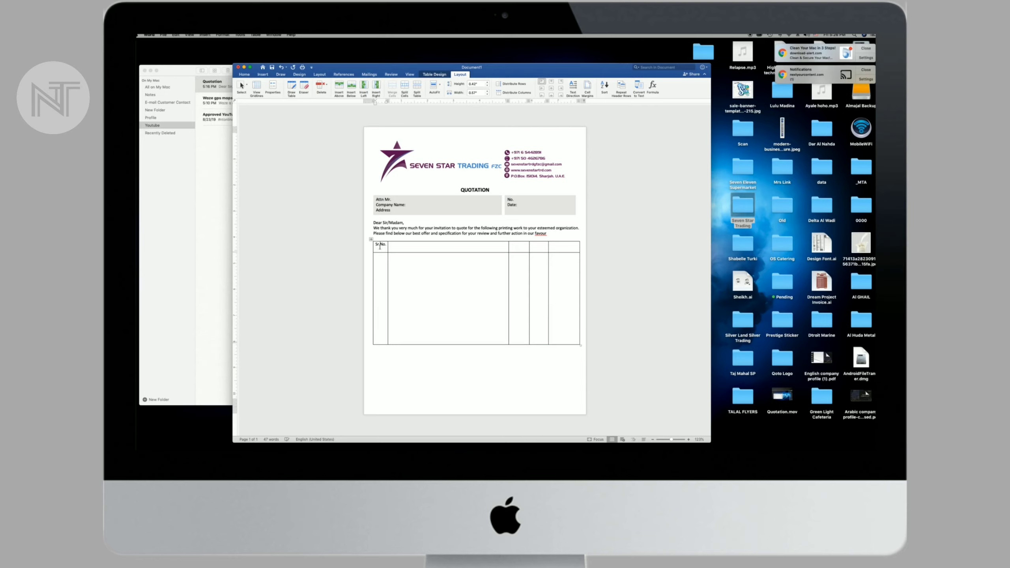
{"action": "left_click", "coordinate": [552, 89]}
{"action": "left_click", "coordinate": [426, 246]}
{"action": "type", "text": "Description"}
{"action": "left_click", "coordinate": [552, 88]}
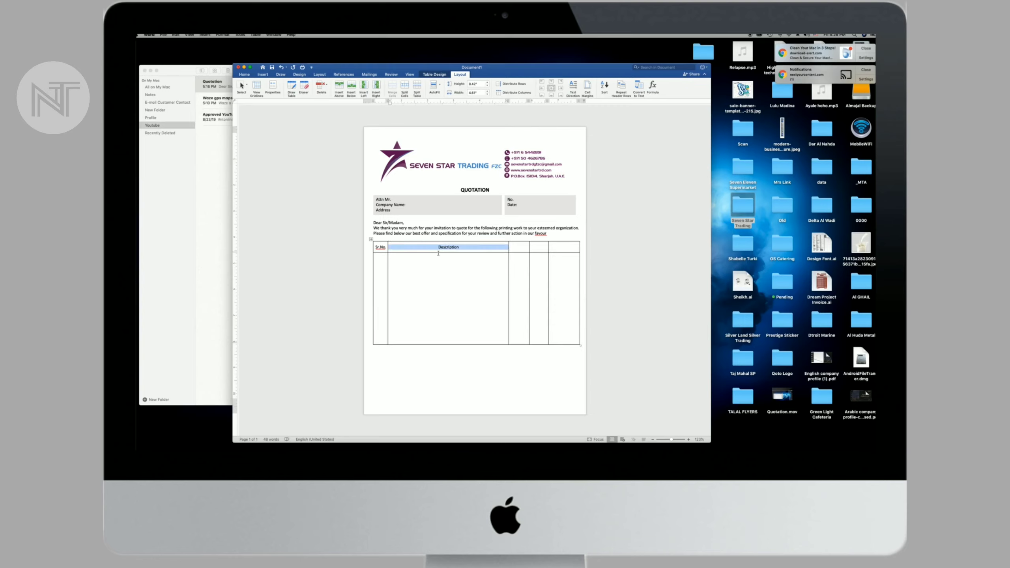
- Add centred Qty., Unit and Amount headings and drag the table's bottom edge lower
{"action": "left_click", "coordinate": [515, 248]}
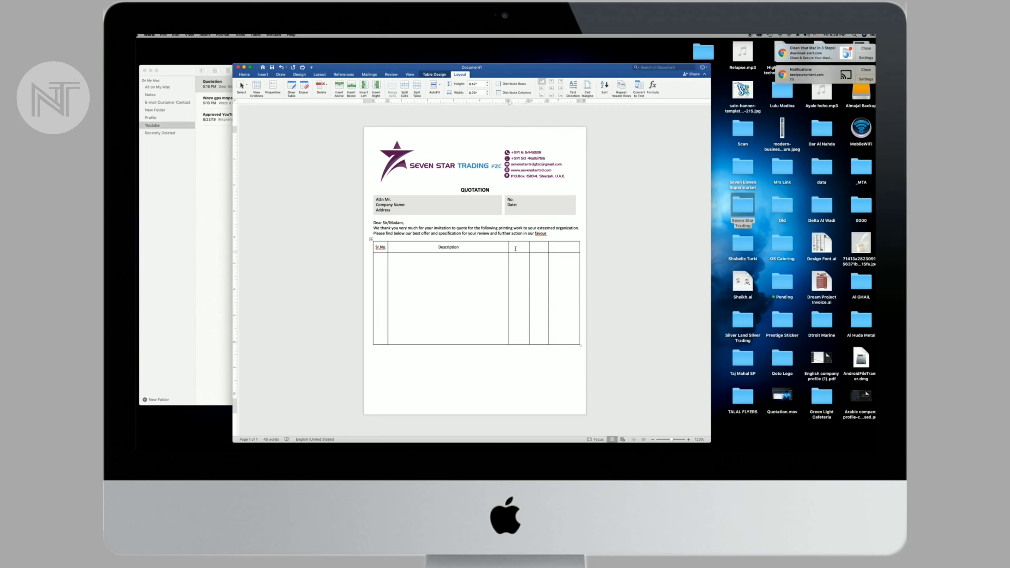
{"action": "type", "text": "Qty."}
{"action": "left_click", "coordinate": [553, 89]}
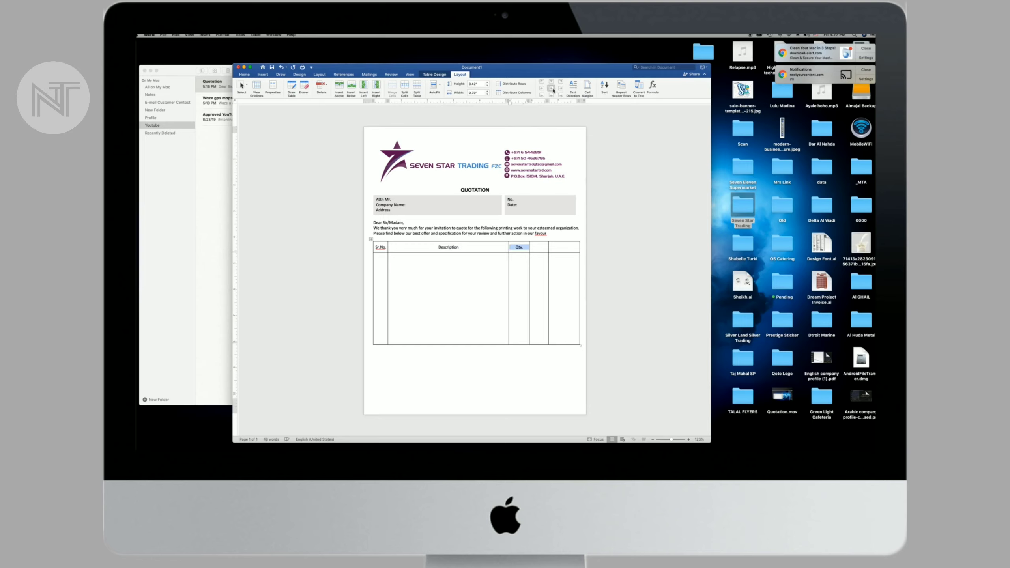
{"action": "left_click", "coordinate": [538, 249]}
{"action": "type", "text": "Unit"}
{"action": "left_click", "coordinate": [552, 88]}
{"action": "left_click", "coordinate": [560, 248]}
{"action": "type", "text": "Amount"}
{"action": "left_click", "coordinate": [553, 88]}
{"action": "left_click_drag", "start_coordinate": [580, 345], "coordinate": [579, 364]}
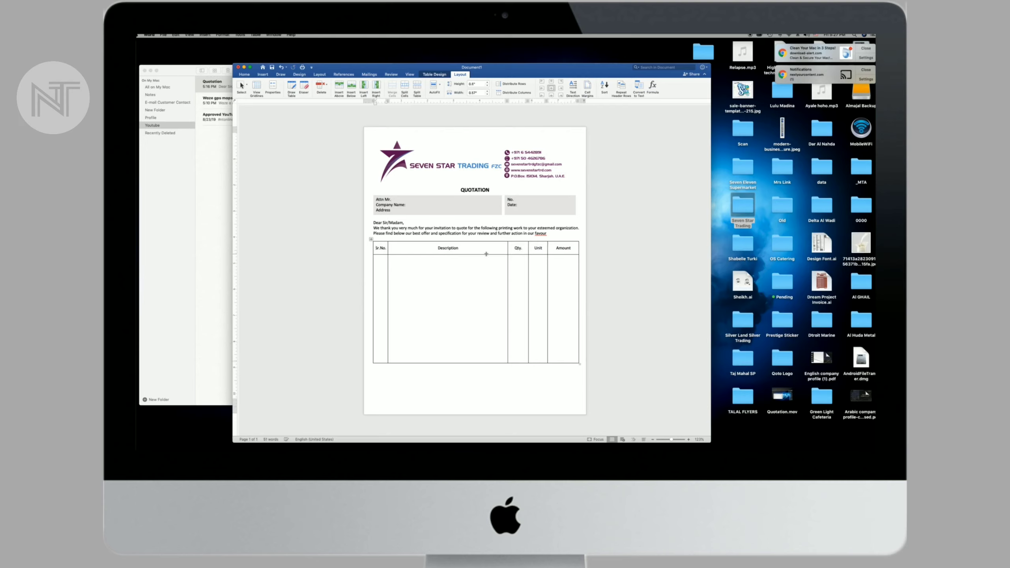
- Adjust row heights, draw a totals row line near the bottom, and erase to merge its first four cells
{"action": "left_click_drag", "start_coordinate": [486, 253], "coordinate": [487, 251]}
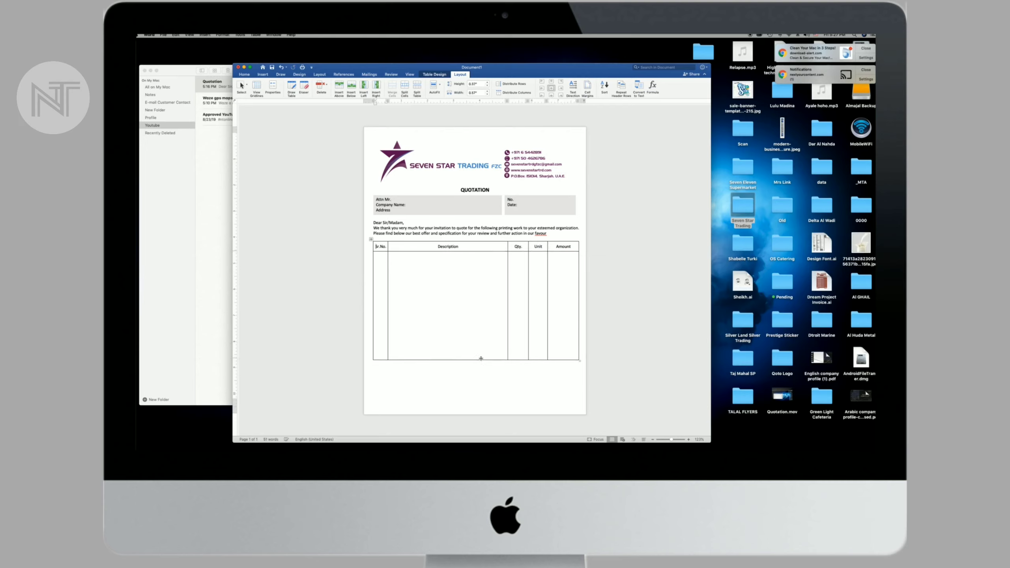
{"action": "left_click_drag", "start_coordinate": [482, 359], "coordinate": [483, 368]}
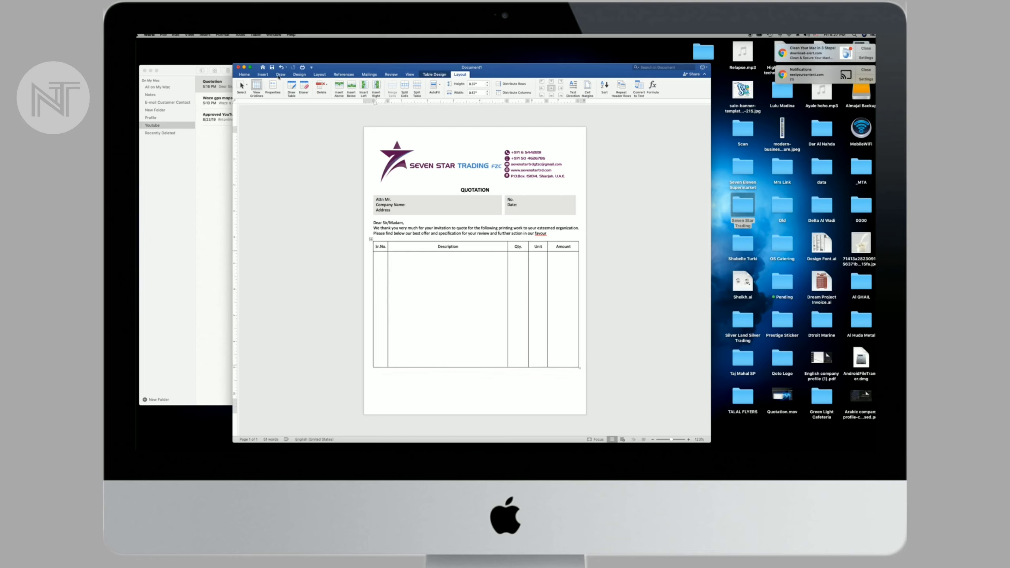
{"action": "left_click", "coordinate": [263, 75]}
{"action": "left_click", "coordinate": [285, 85]}
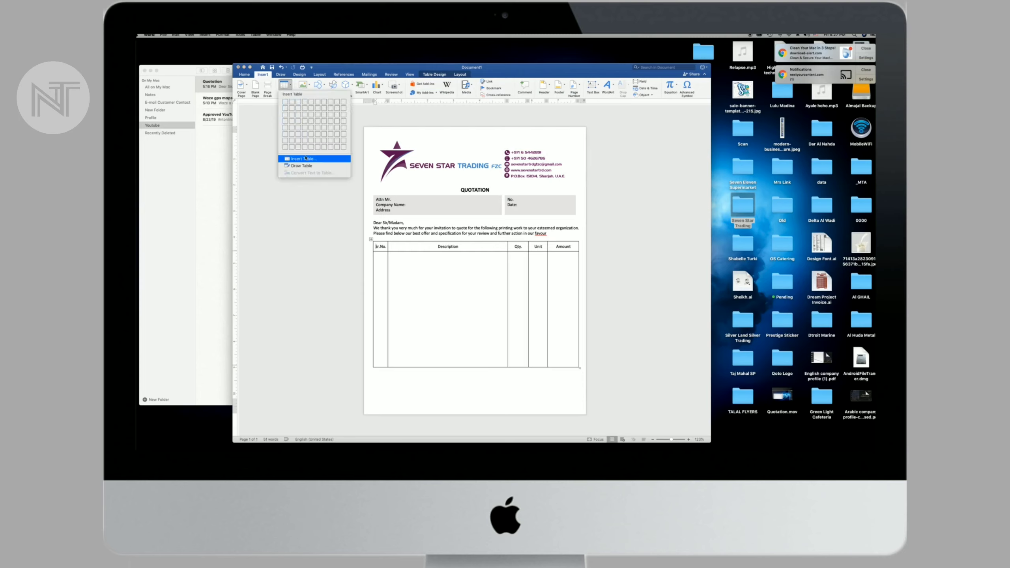
{"action": "left_click", "coordinate": [301, 166]}
{"action": "left_click_drag", "start_coordinate": [377, 355], "coordinate": [561, 352]}
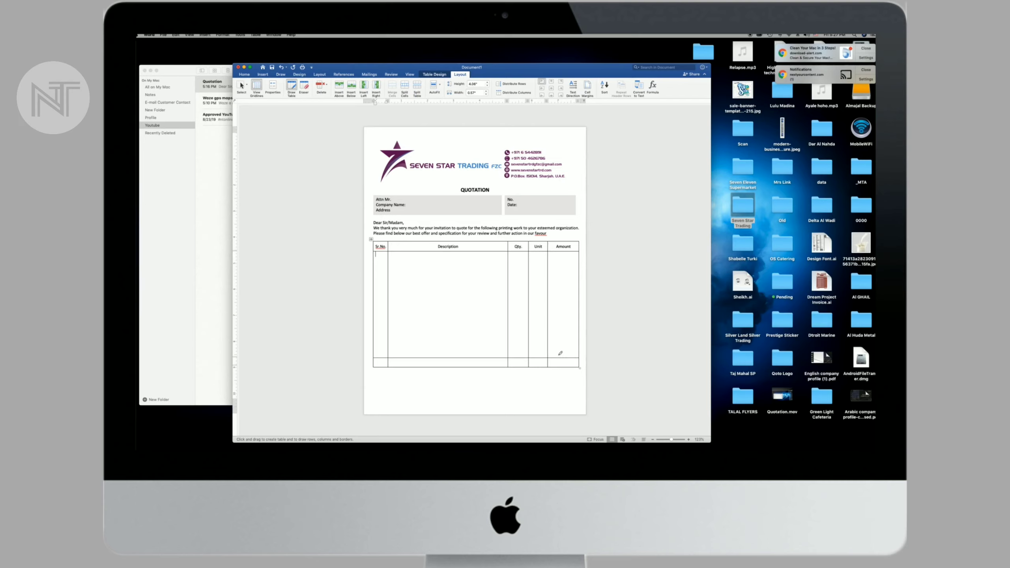
{"action": "left_click", "coordinate": [304, 87]}
{"action": "left_click_drag", "start_coordinate": [538, 362], "coordinate": [377, 366]}
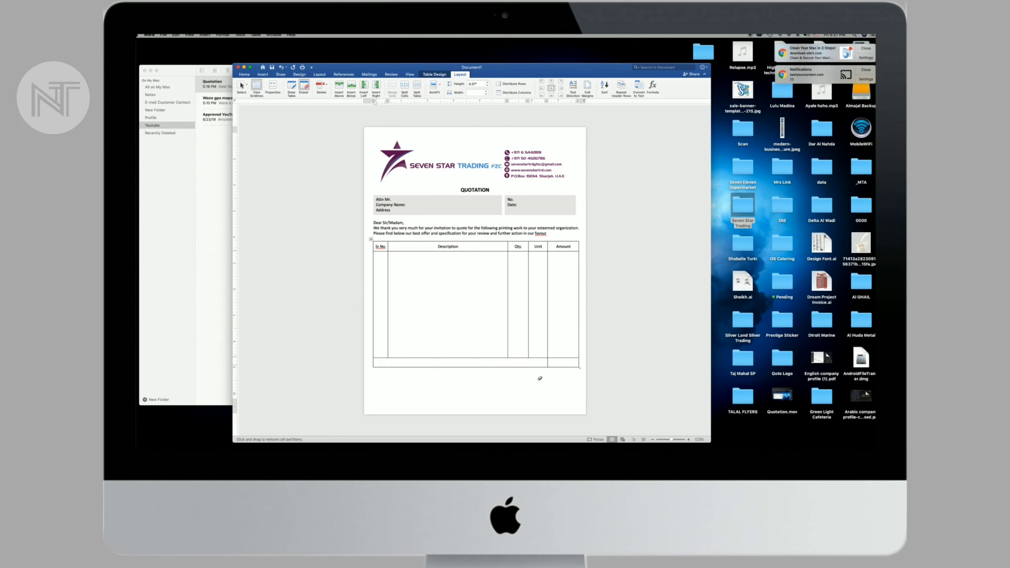
- Type 'Total Amount' in the merged bottom cell and right-align it
{"action": "left_click", "coordinate": [533, 362]}
{"action": "type", "text": "Total"}
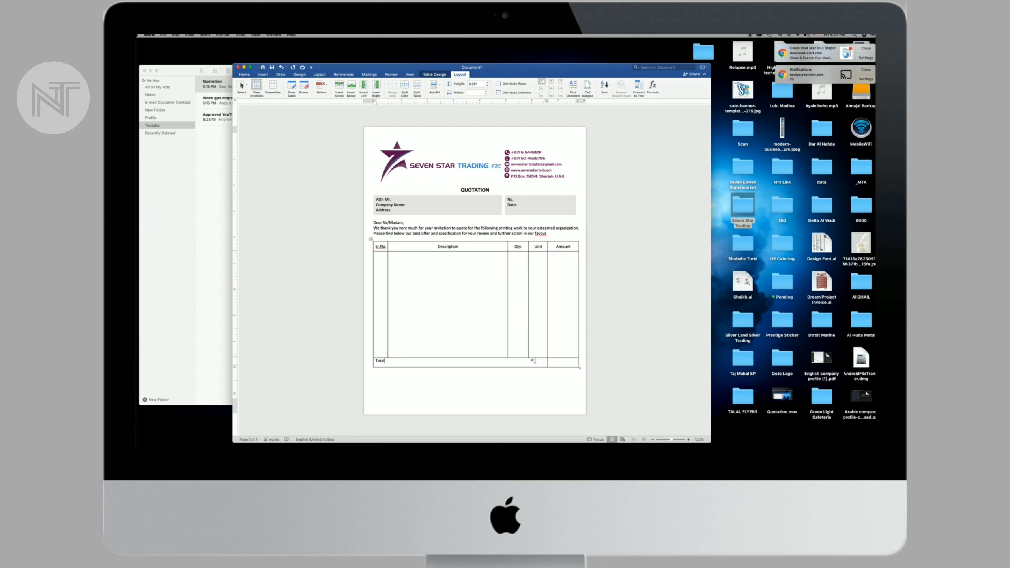
{"action": "type", "text": " Amount"}
{"action": "left_click", "coordinate": [386, 361]}
{"action": "left_click_drag", "start_coordinate": [401, 361], "coordinate": [376, 361]}
{"action": "left_click", "coordinate": [553, 90]}
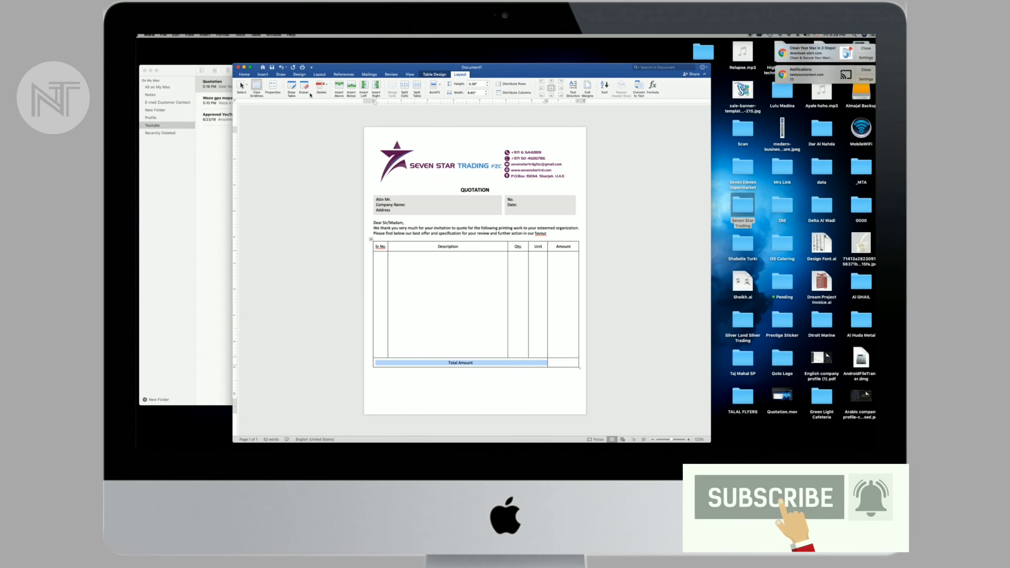
{"action": "left_click", "coordinate": [561, 88]}
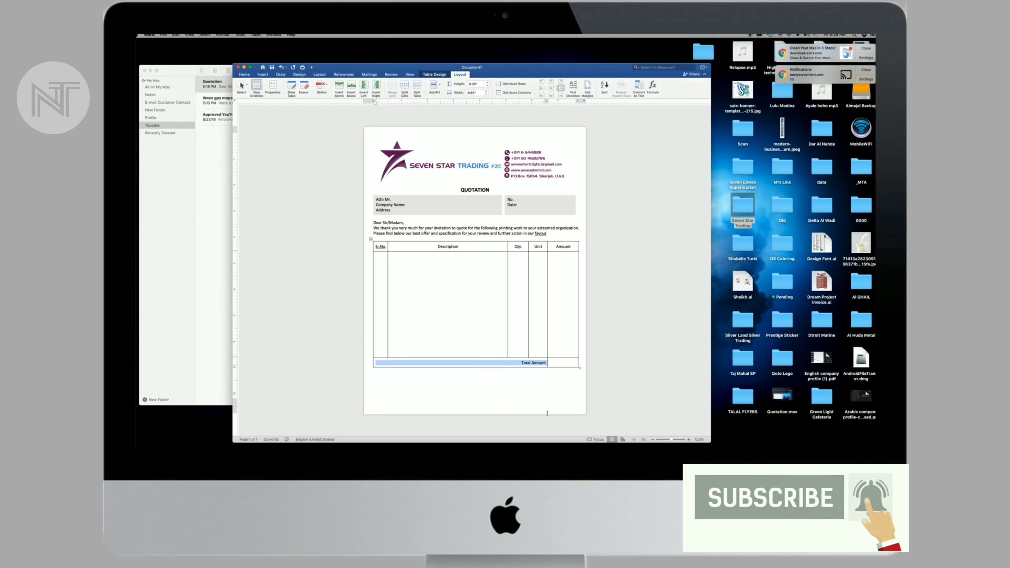
{"action": "left_click_drag", "start_coordinate": [380, 246], "coordinate": [565, 249]}
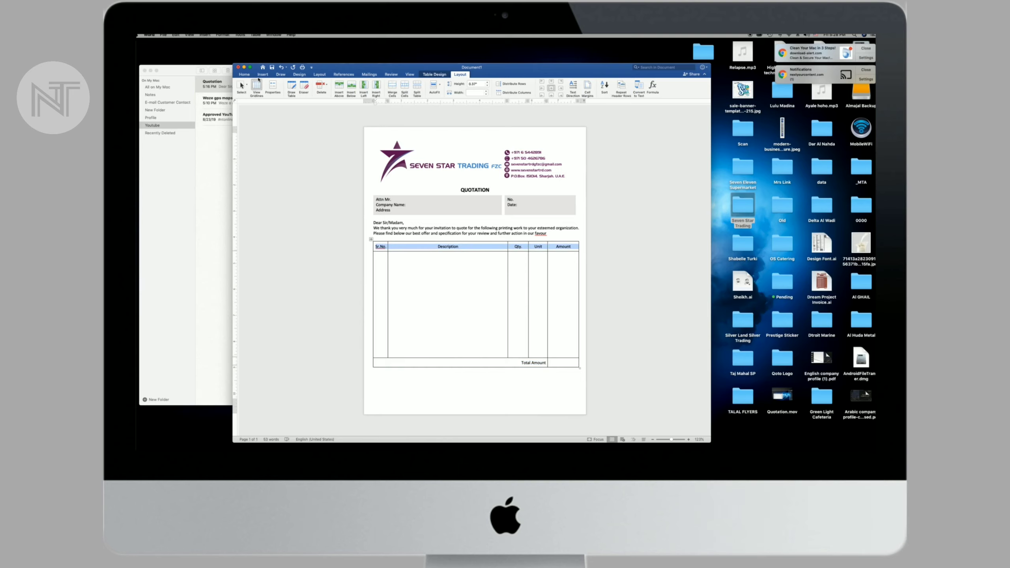
- Set the header labels and the Total Amount label to 14 pt
{"action": "left_click", "coordinate": [245, 75]}
{"action": "left_click", "coordinate": [301, 84]}
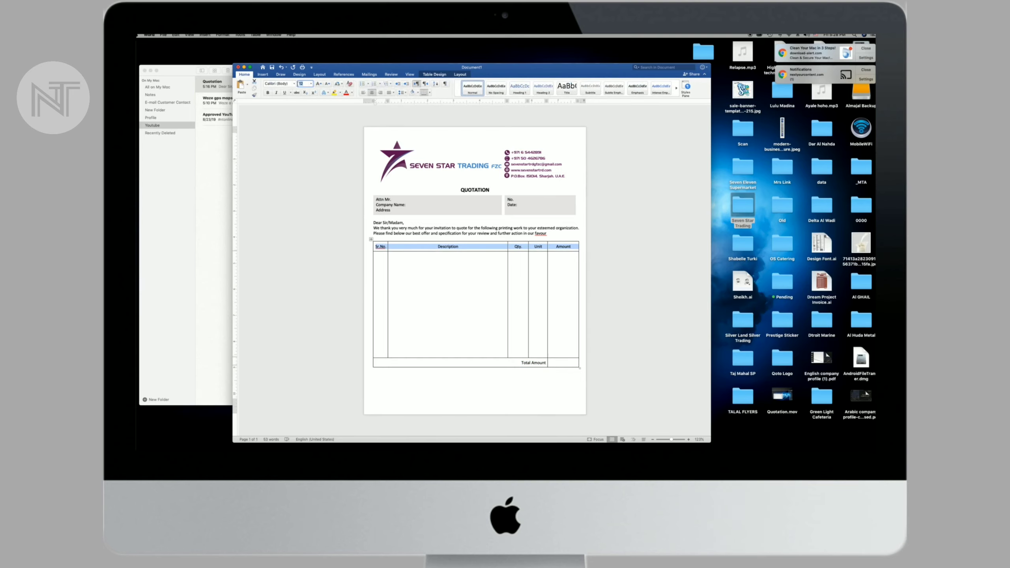
{"action": "type", "text": "14"}
{"action": "key", "text": "Return"}
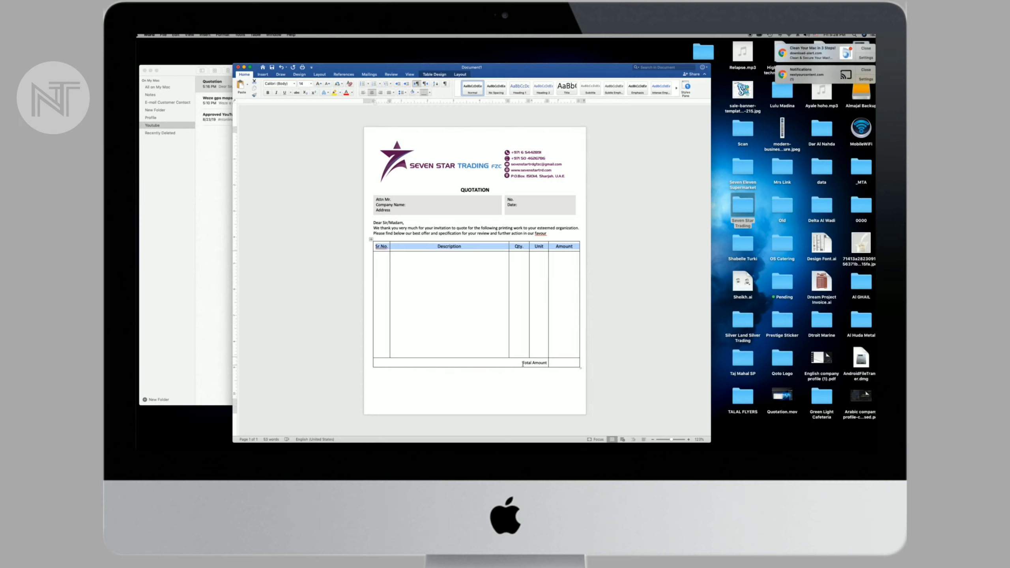
{"action": "left_click_drag", "start_coordinate": [522, 363], "coordinate": [548, 363]}
{"action": "left_click", "coordinate": [305, 83]}
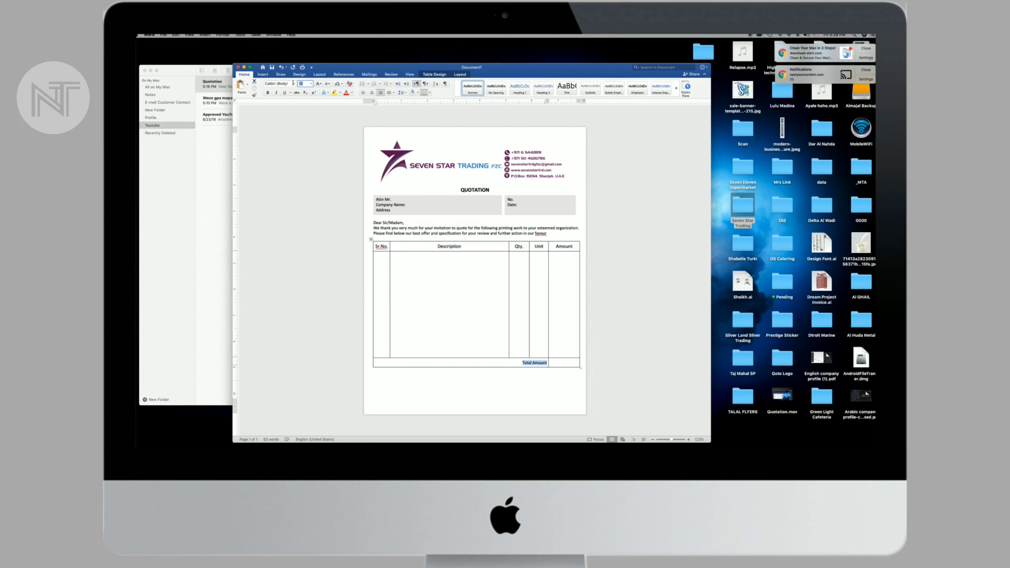
{"action": "type", "text": "16"}
{"action": "key", "text": "Return"}
{"action": "left_click", "coordinate": [504, 380]}
{"action": "mouse_move", "coordinate": [519, 247]}
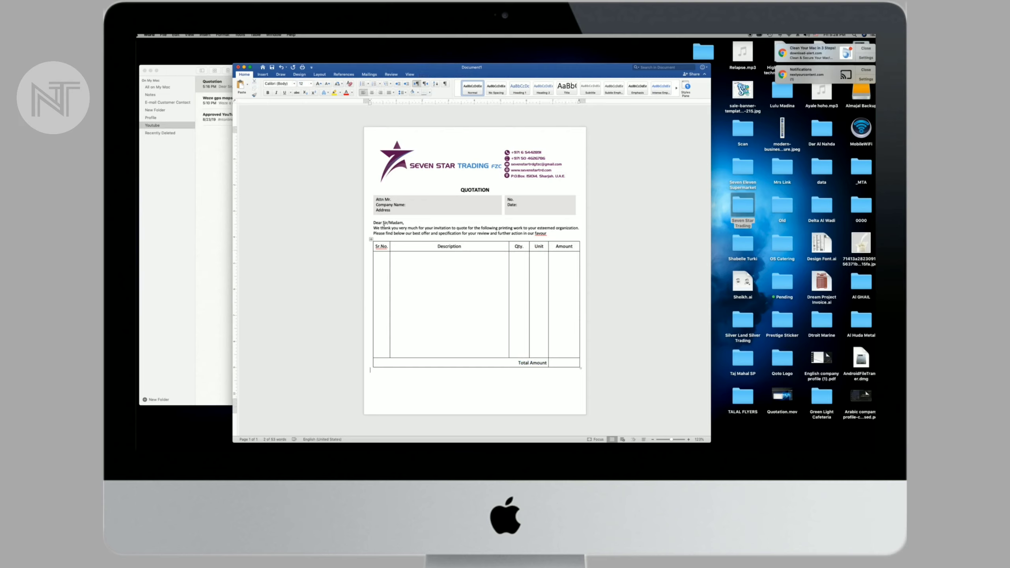
{"action": "left_click", "coordinate": [222, 166]}
- Copy the note's closing lines and paste them below the table with a blank line above
{"action": "left_click_drag", "start_coordinate": [290, 116], "coordinate": [315, 124]}
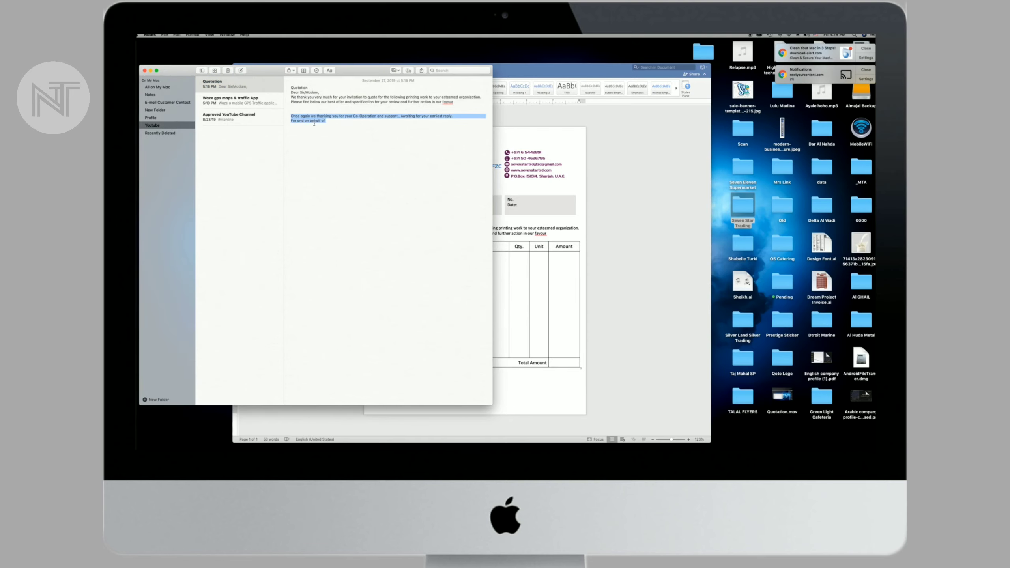
{"action": "key", "text": "super+c"}
{"action": "left_click", "coordinate": [437, 381]}
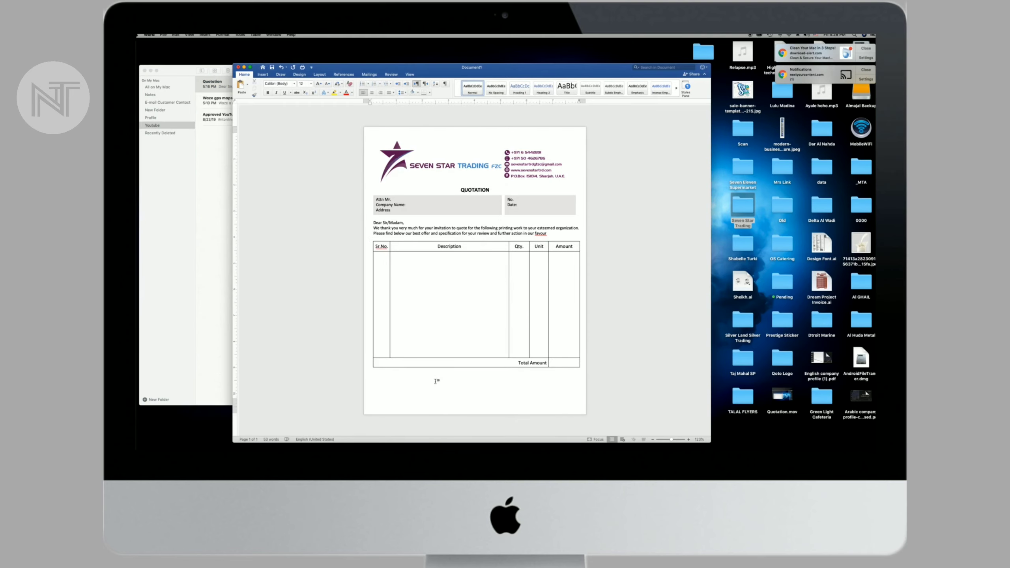
{"action": "key", "text": "super+v"}
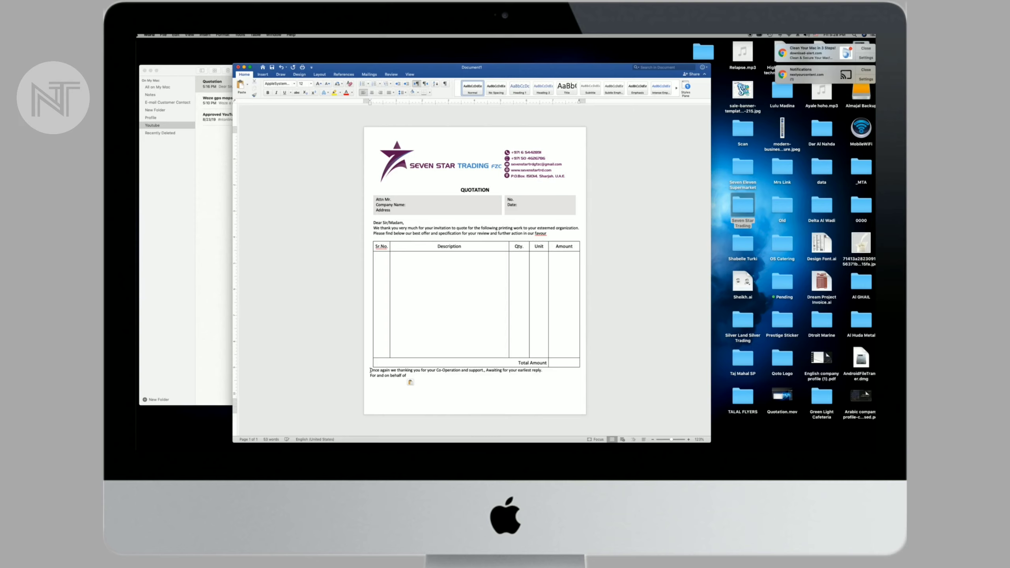
{"action": "key", "text": "Return"}
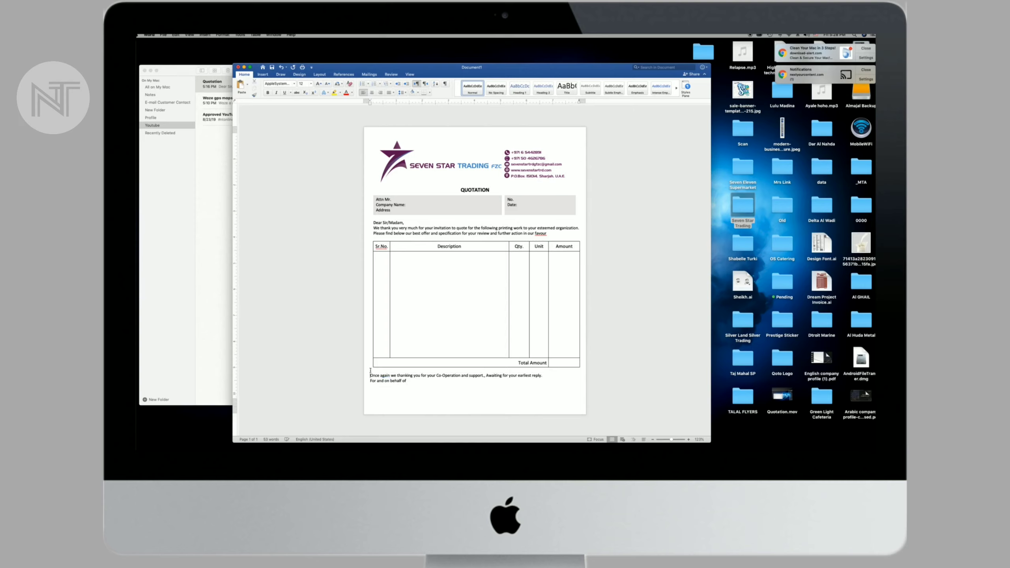
- Indent the 'Once again' and 'For and on behalf of' lines slightly and shorten the table
{"action": "left_click_drag", "start_coordinate": [369, 102], "coordinate": [372, 103]}
{"action": "left_click_drag", "start_coordinate": [371, 101], "coordinate": [374, 101]}
{"action": "left_click", "coordinate": [370, 381]}
{"action": "left_click_drag", "start_coordinate": [370, 101], "coordinate": [373, 103]}
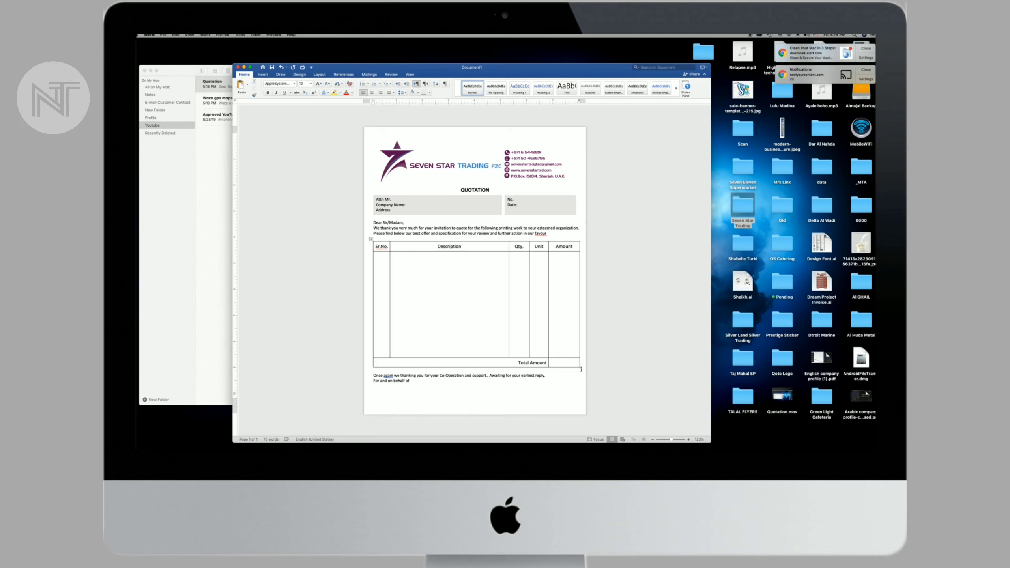
{"action": "left_click_drag", "start_coordinate": [581, 367], "coordinate": [581, 360]}
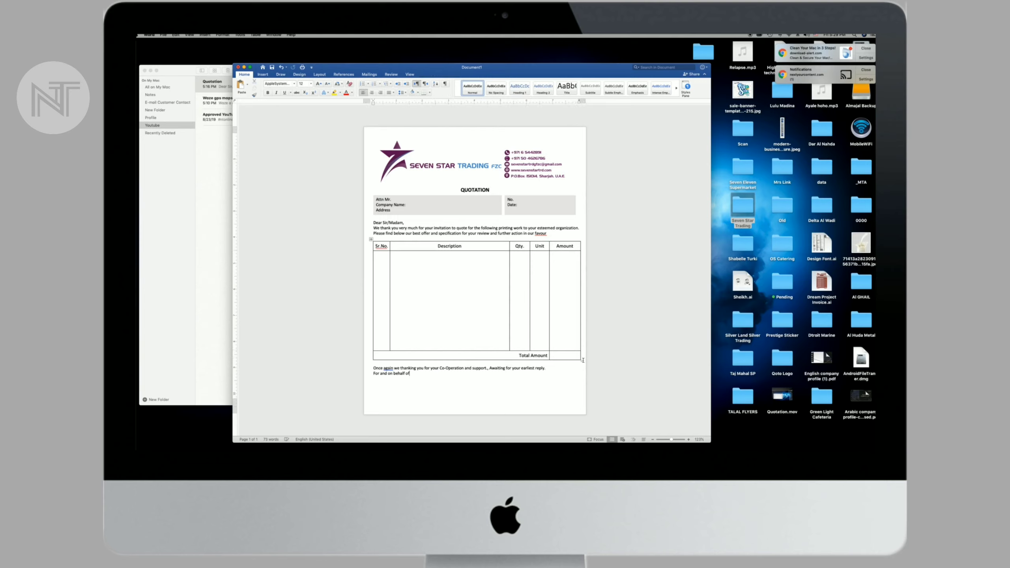
- Shorten the table and add a bold 'SEVEN STAR TRADING' after 'For and on behalf of'
{"action": "left_click_drag", "start_coordinate": [581, 360], "coordinate": [577, 358]}
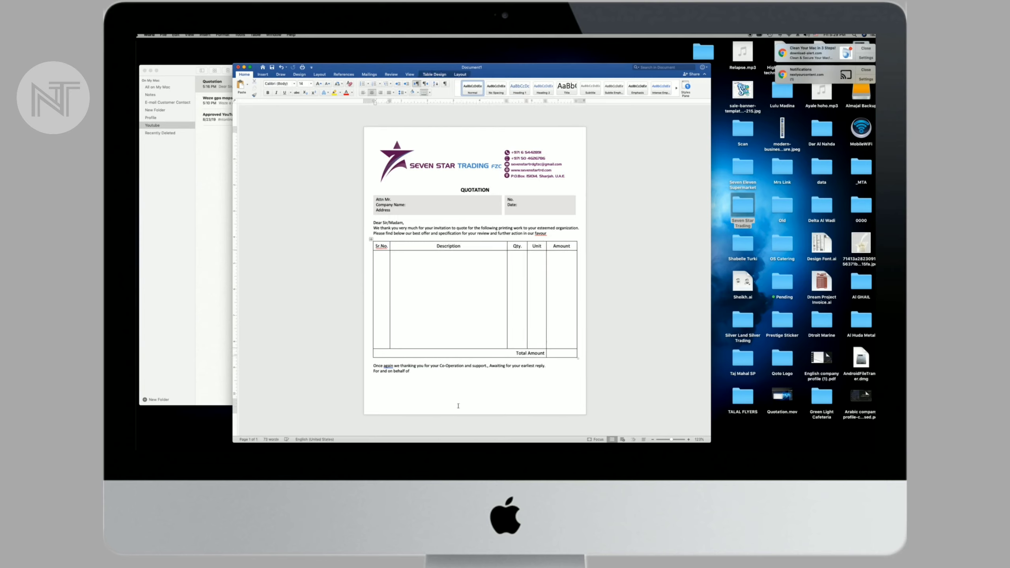
{"action": "left_click", "coordinate": [426, 384]}
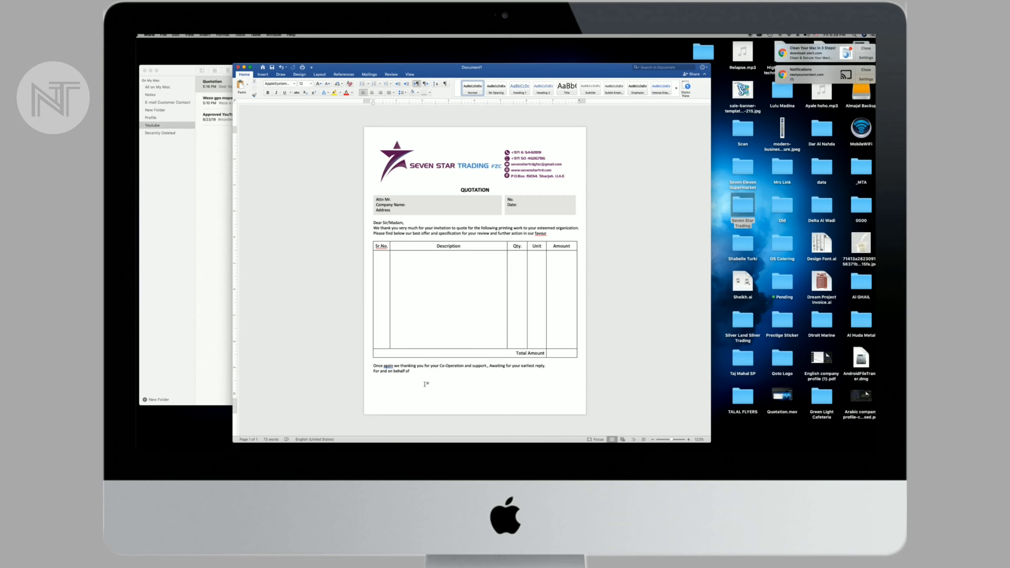
{"action": "left_click", "coordinate": [564, 353]}
{"action": "left_click", "coordinate": [555, 354]}
{"action": "left_click", "coordinate": [557, 355]}
{"action": "type", "text": "SEVEN "}
{"action": "type", "text": "STAR TR"}
{"action": "type", "text": "ADING FZC"}
{"action": "left_click_drag", "start_coordinate": [411, 372], "coordinate": [457, 371]}
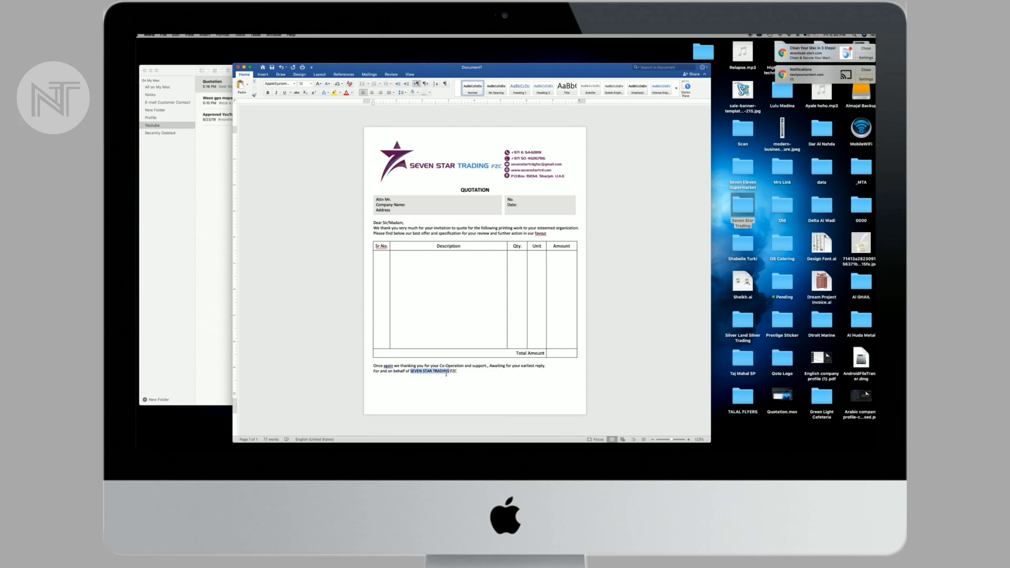
{"action": "left_click", "coordinate": [268, 93]}
{"action": "left_click", "coordinate": [442, 382]}
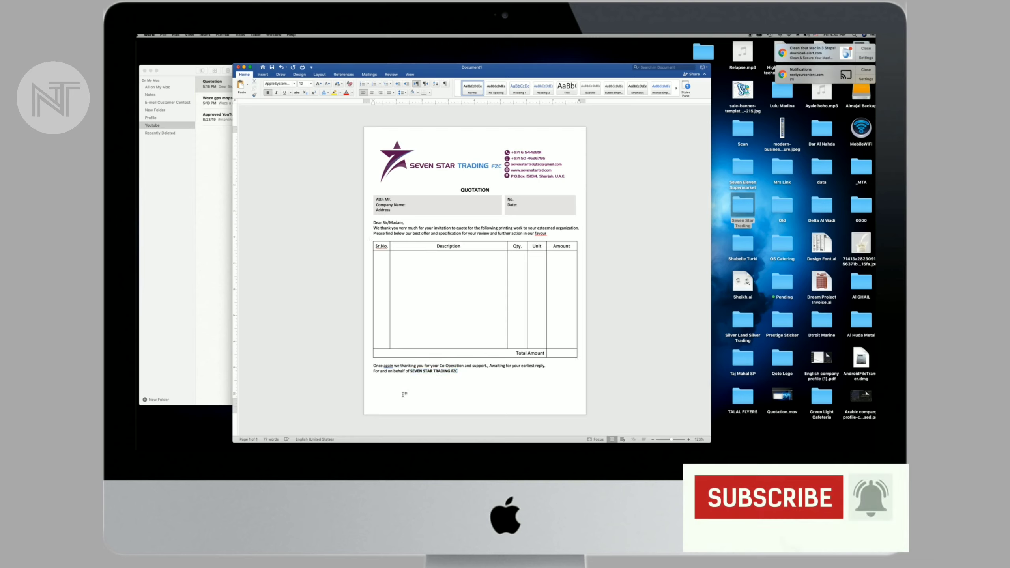
- Start a bold THANKS sign-off line below the company name, then delete it
{"action": "left_click", "coordinate": [465, 373]}
{"action": "key", "text": "Return"}
{"action": "key", "text": "Return"}
{"action": "key", "text": "Return"}
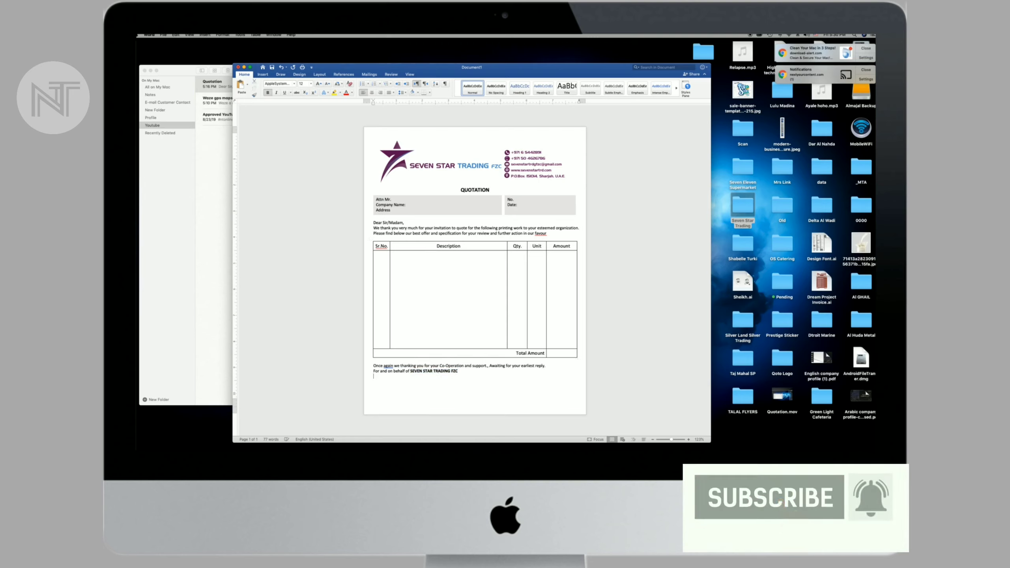
{"action": "type", "text": "THANKS"}
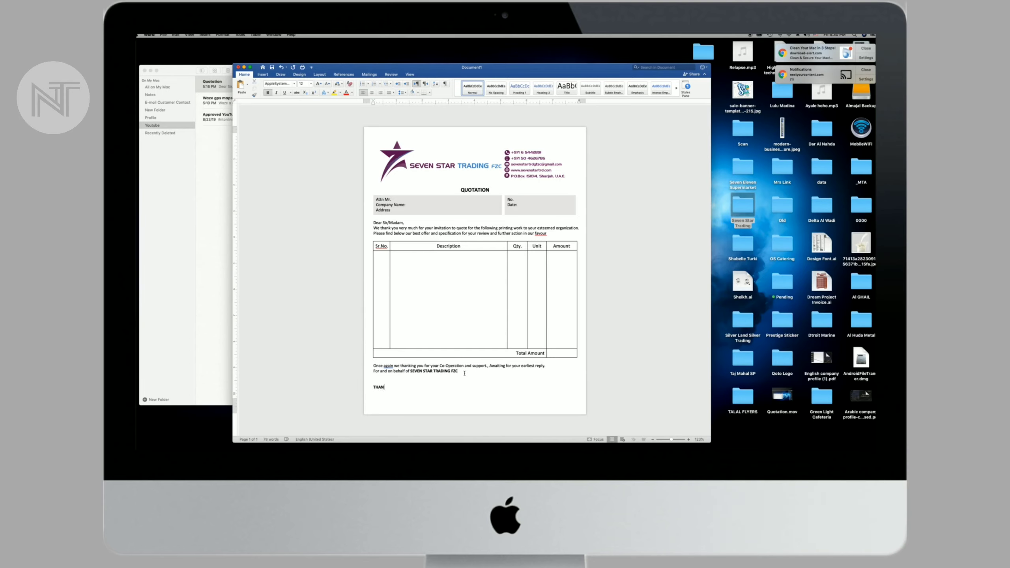
{"action": "double_click", "coordinate": [374, 388]}
{"action": "key", "text": "super+b"}
{"action": "key", "text": "Right"}
{"action": "type", "text": "K"}
{"action": "key", "text": "BackSpace"}
{"action": "key", "text": "BackSpace"}
{"action": "key", "text": "BackSpace"}
- Type the sign-off 'Thanks & Regards' on the last line of the quotation
{"action": "left_click", "coordinate": [414, 387]}
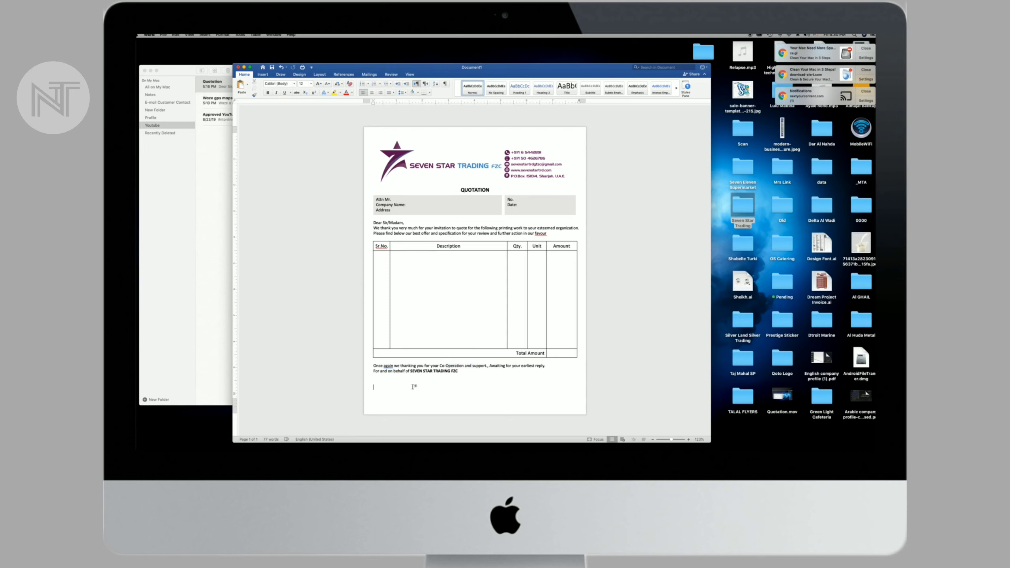
{"action": "key", "text": "super+v"}
{"action": "left_click_drag", "start_coordinate": [402, 387], "coordinate": [369, 390]}
{"action": "type", "text": "THANK"}
{"action": "key", "text": "BackSpace"}
{"action": "key", "text": "BackSpace"}
{"action": "type", "text": "hanks"}
{"action": "type", "text": "Re"}
{"action": "type", "text": "gards "}
{"action": "type", "text": "Al Majal "}
{"action": "type", "text": "Pri"}
- Replace the signature line with 'Seven Star Trading FZC' and pull the table's bottom border up slightly
{"action": "triple_click", "coordinate": [377, 394]}
{"action": "type", "text": "S"}
{"action": "key", "text": "BackSpace"}
{"action": "key", "text": "BackSpace"}
{"action": "type", "text": "Z"}
{"action": "left_click_drag", "start_coordinate": [446, 357], "coordinate": [452, 355]}
{"action": "left_click_drag", "start_coordinate": [473, 349], "coordinate": [473, 344]}
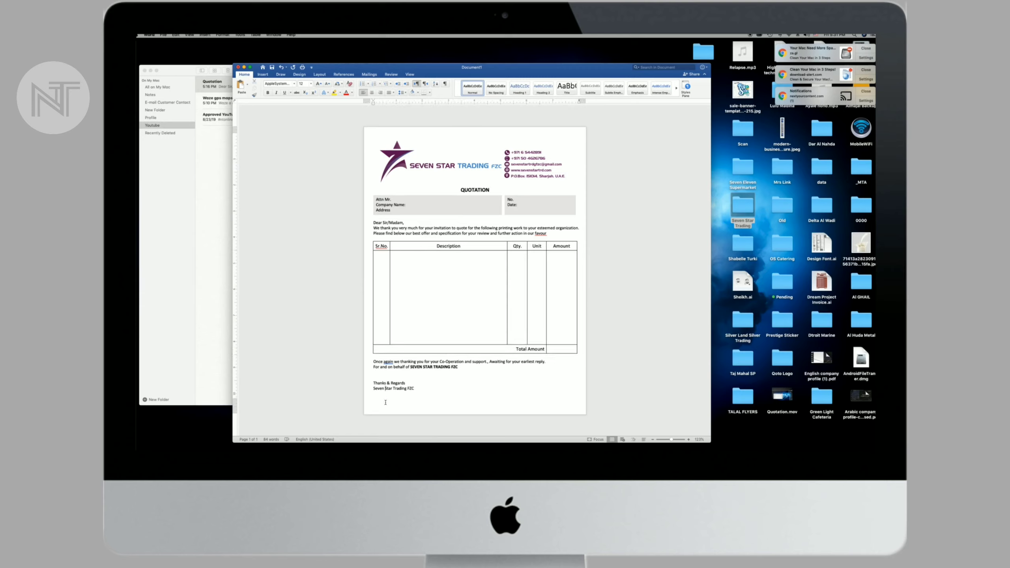
{"action": "mouse_move", "coordinate": [473, 347]}
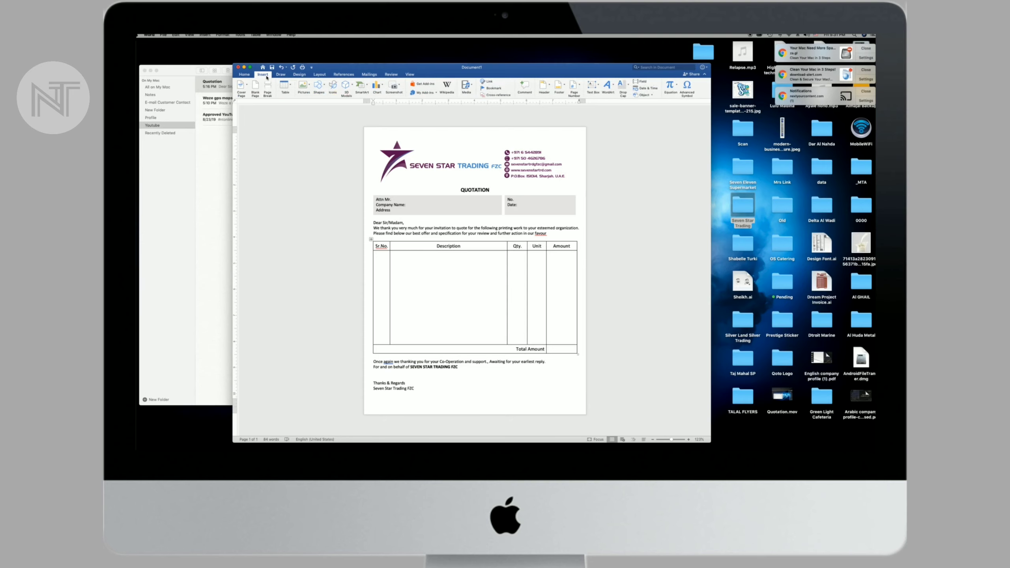
- Insert the Logo-02.png picture from file into the quotation
{"action": "left_click", "coordinate": [303, 84]}
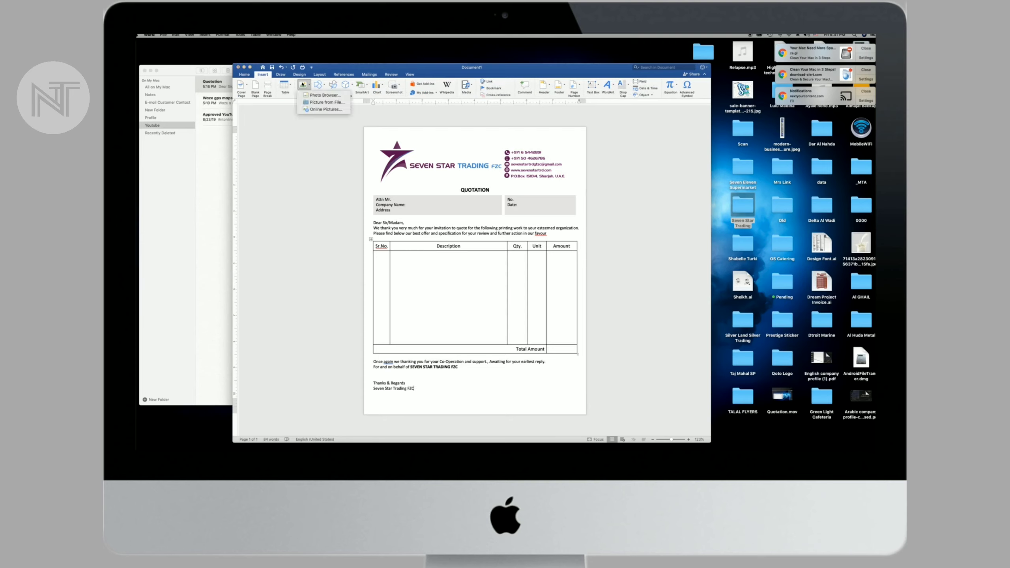
{"action": "left_click", "coordinate": [324, 102]}
{"action": "left_click", "coordinate": [442, 130]}
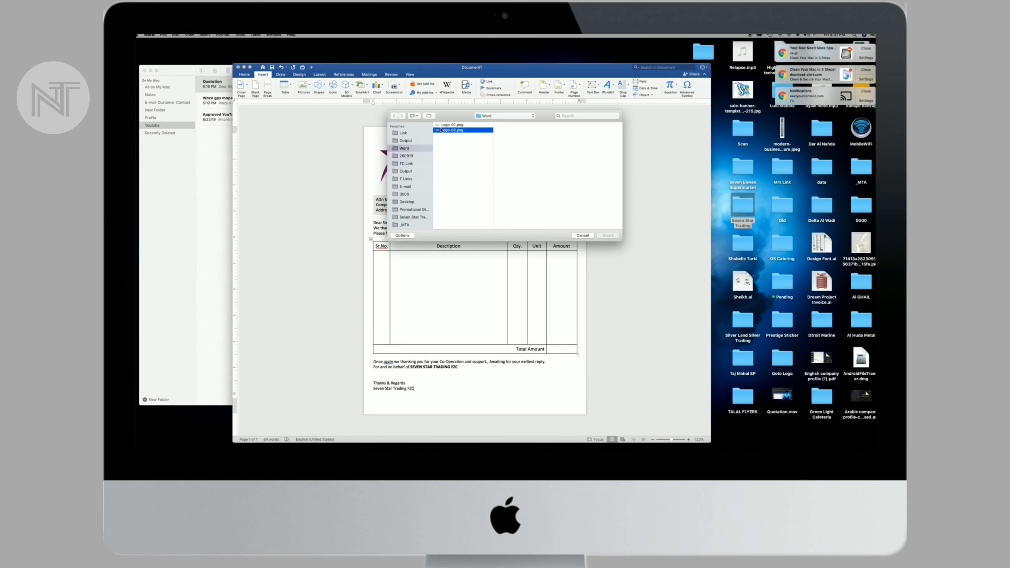
{"action": "double_click", "coordinate": [442, 131]}
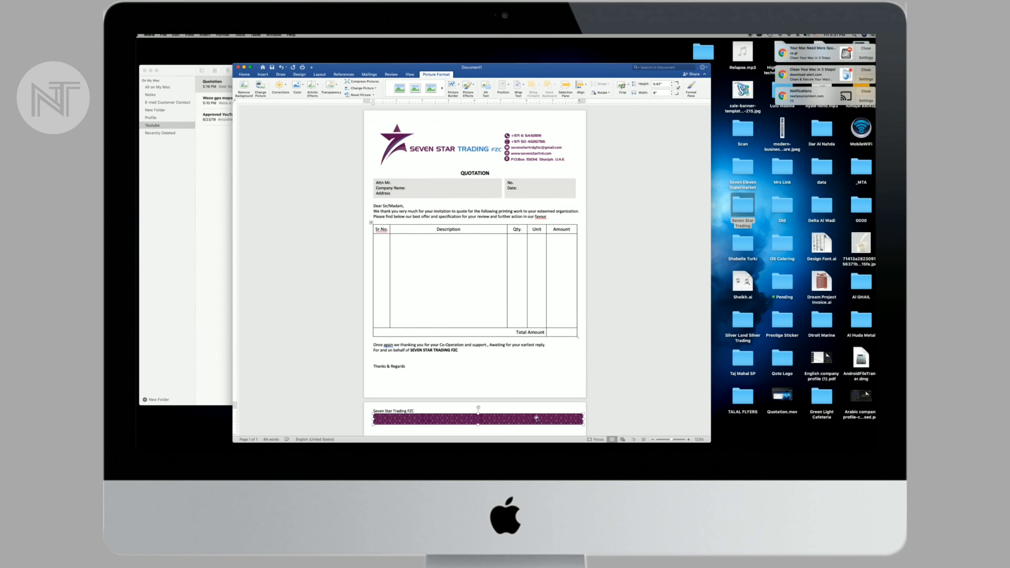
- Try placing the purple banner below the sign-off and shrink the Total Amount row slightly
{"action": "left_click_drag", "start_coordinate": [484, 420], "coordinate": [483, 374]}
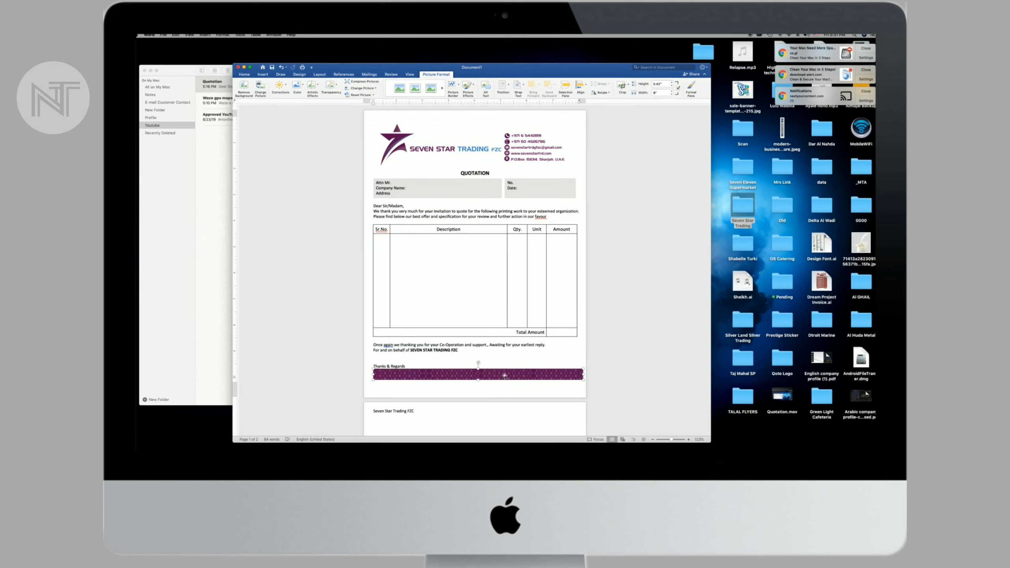
{"action": "key", "text": "Delete"}
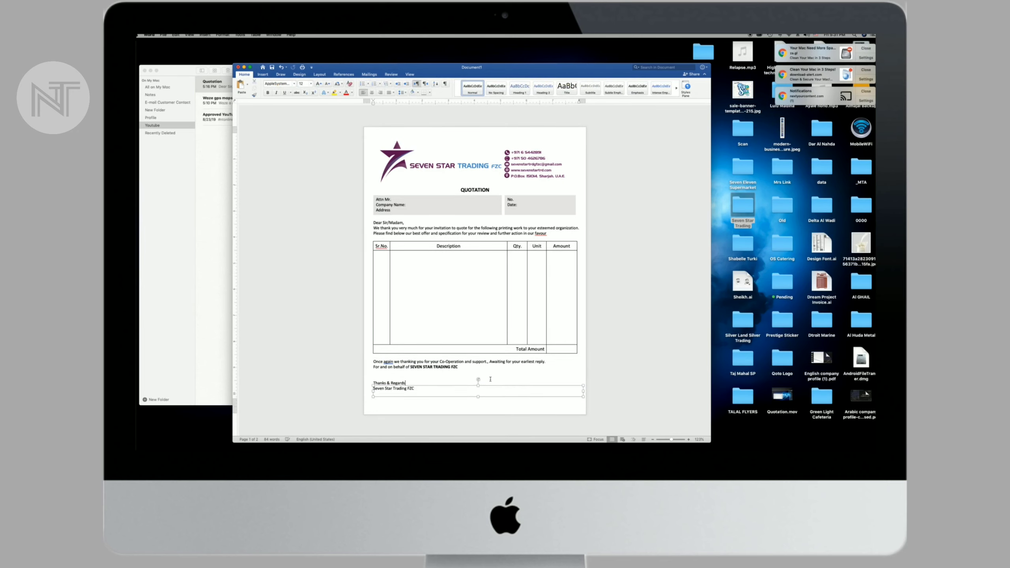
{"action": "key", "text": "super+z"}
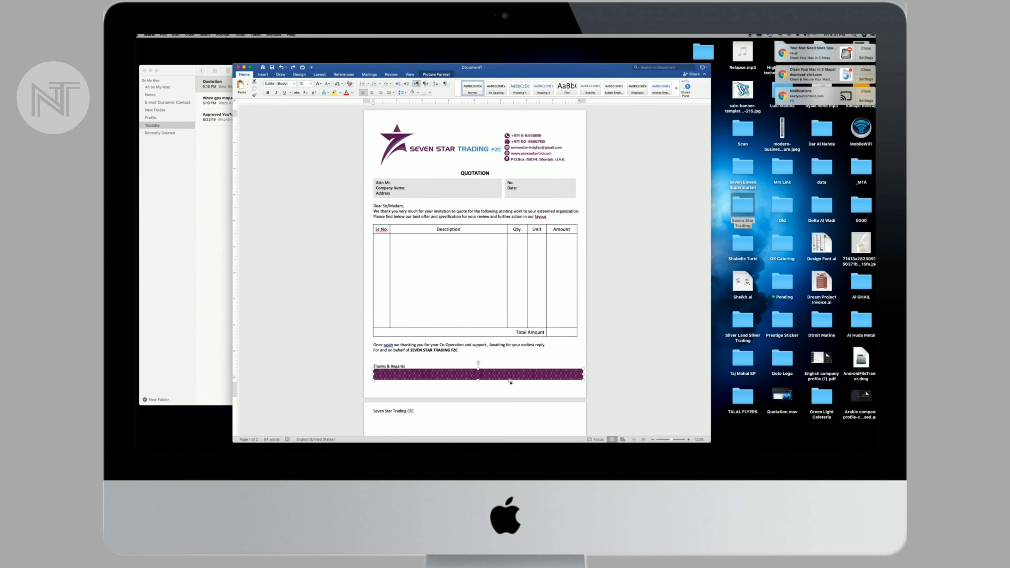
{"action": "key", "text": "Delete"}
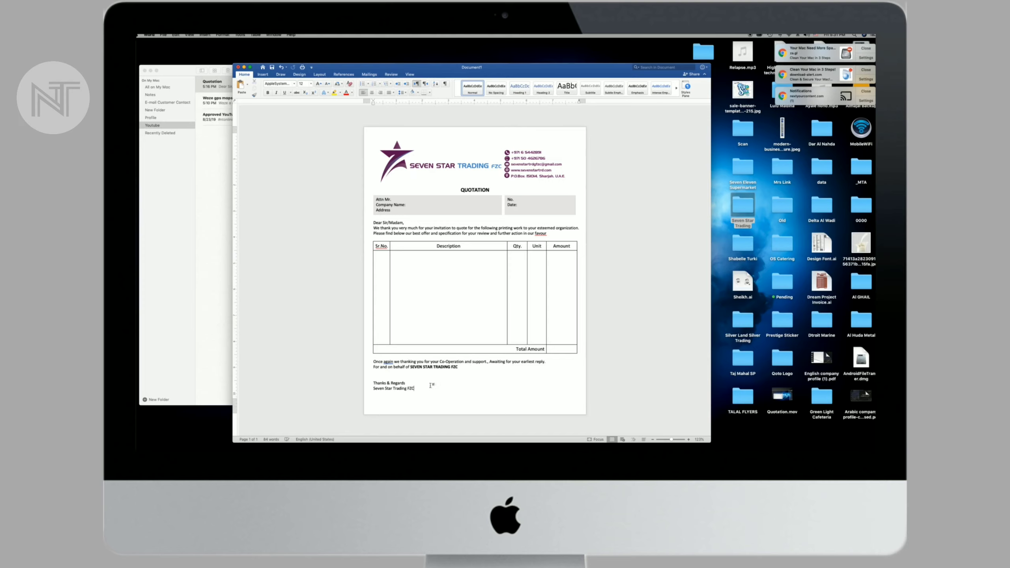
{"action": "mouse_move", "coordinate": [488, 353]}
{"action": "left_click_drag", "start_coordinate": [489, 352], "coordinate": [493, 341]}
{"action": "left_click", "coordinate": [403, 397]}
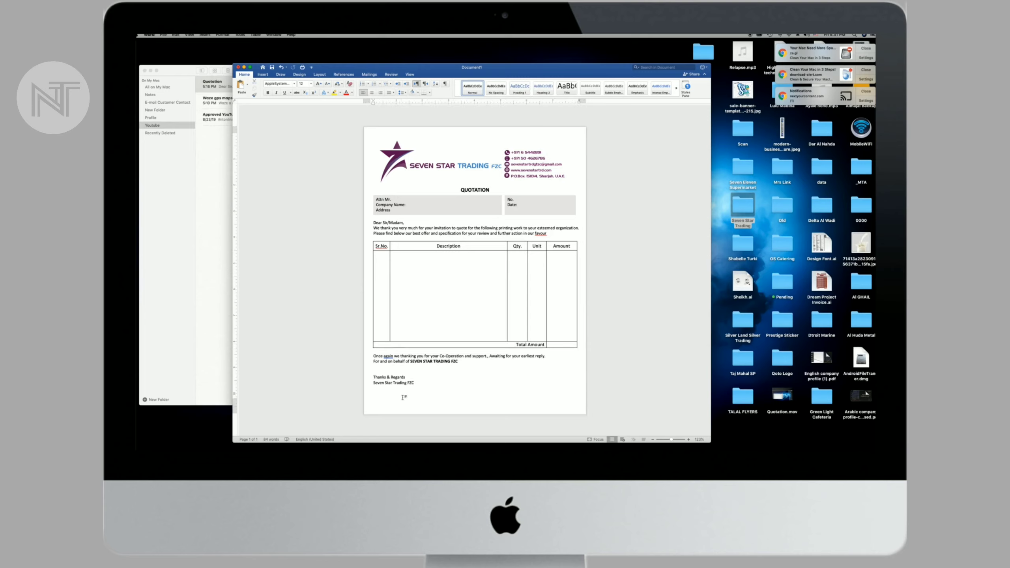
{"action": "key", "text": "Return"}
{"action": "key", "text": "Return"}
{"action": "key", "text": "Return"}
{"action": "key", "text": "BackSpace"}
{"action": "key", "text": "BackSpace"}
{"action": "key", "text": "BackSpace"}
{"action": "key", "text": "Delete"}
- Set the footer band to Top and Bottom wrapping, move it to the page bottom, and remove the empty second page
{"action": "left_click_drag", "start_coordinate": [442, 388], "coordinate": [478, 409]}
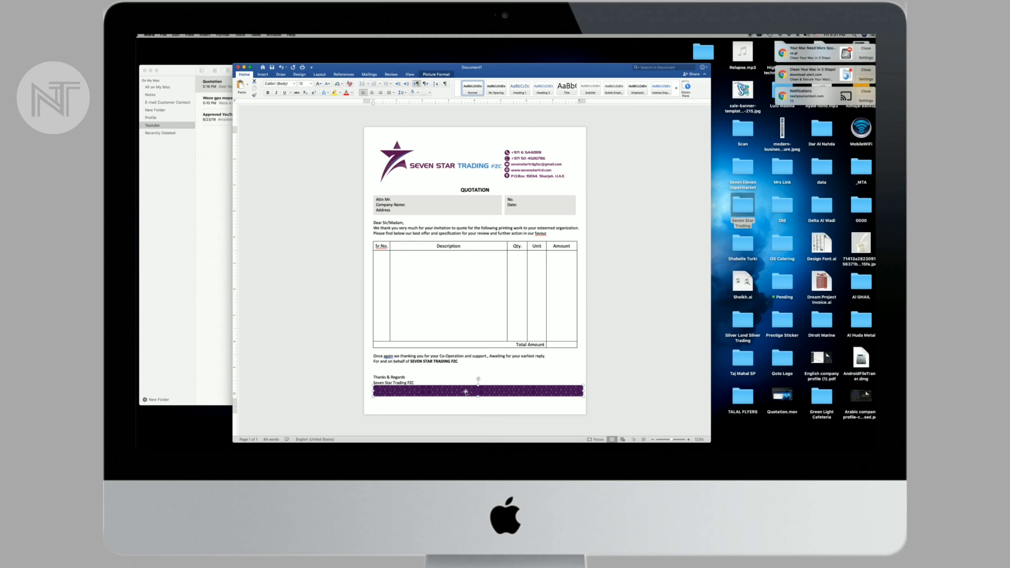
{"action": "right_click", "coordinate": [466, 392]}
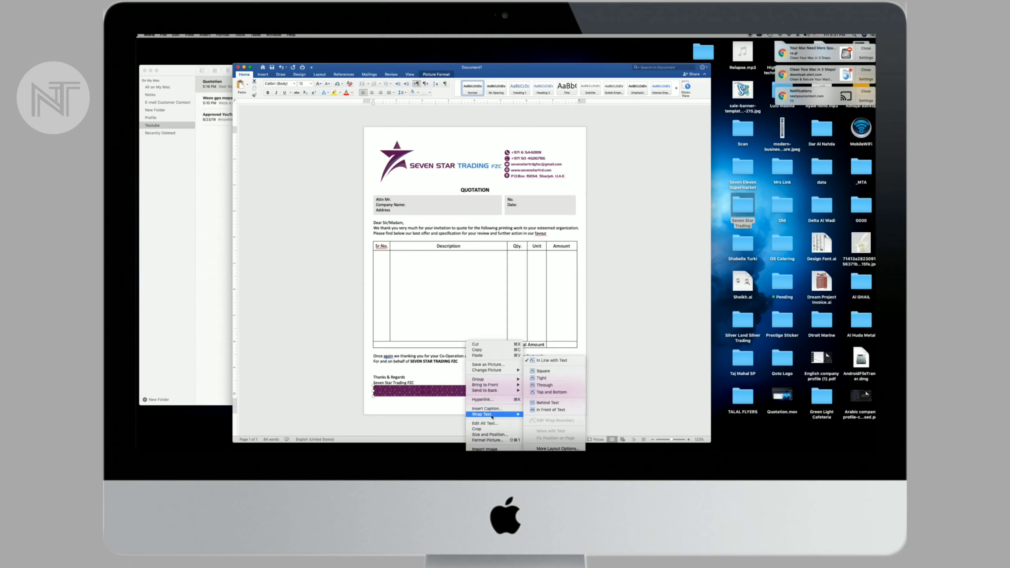
{"action": "mouse_move", "coordinate": [483, 414]}
{"action": "left_click", "coordinate": [537, 392]}
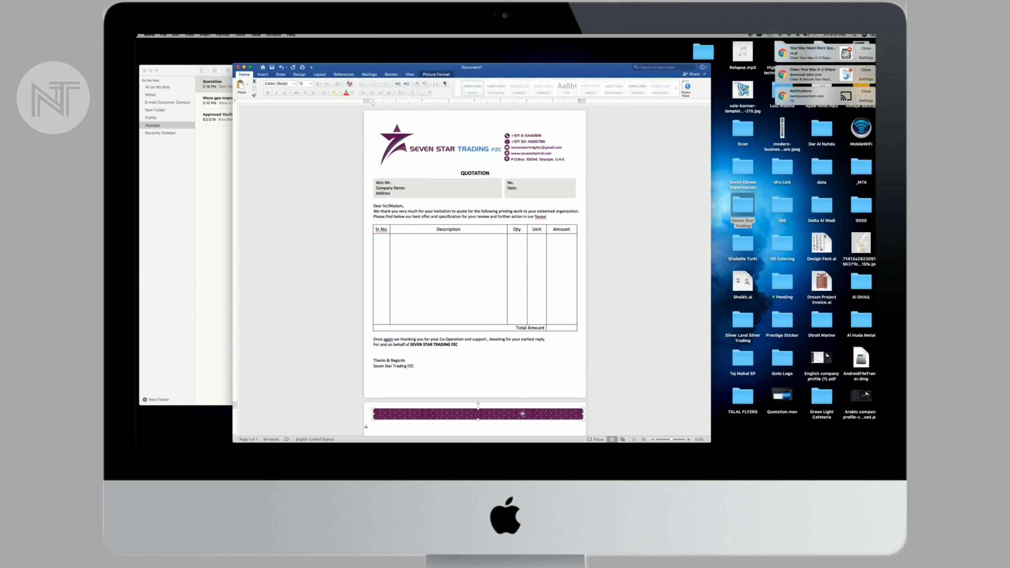
{"action": "left_click_drag", "start_coordinate": [523, 413], "coordinate": [519, 396]}
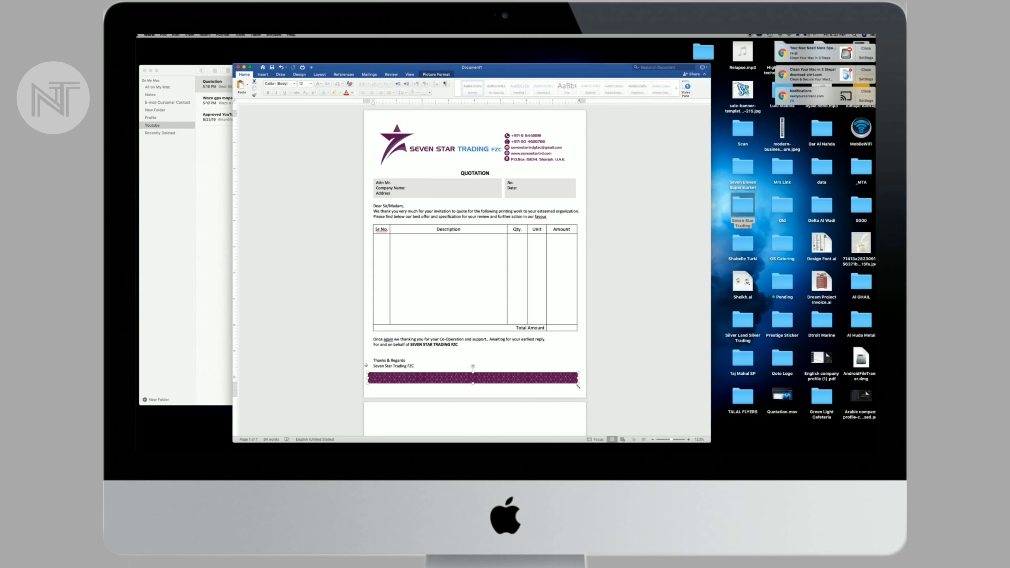
{"action": "left_click", "coordinate": [464, 418]}
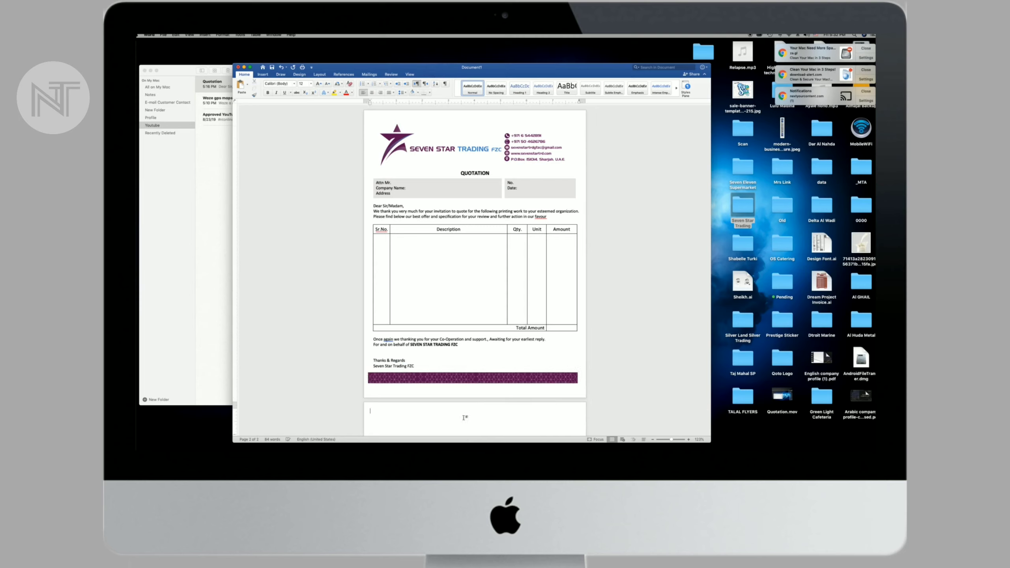
{"action": "key", "text": "BackSpace"}
{"action": "left_click_drag", "start_coordinate": [472, 394], "coordinate": [477, 407]}
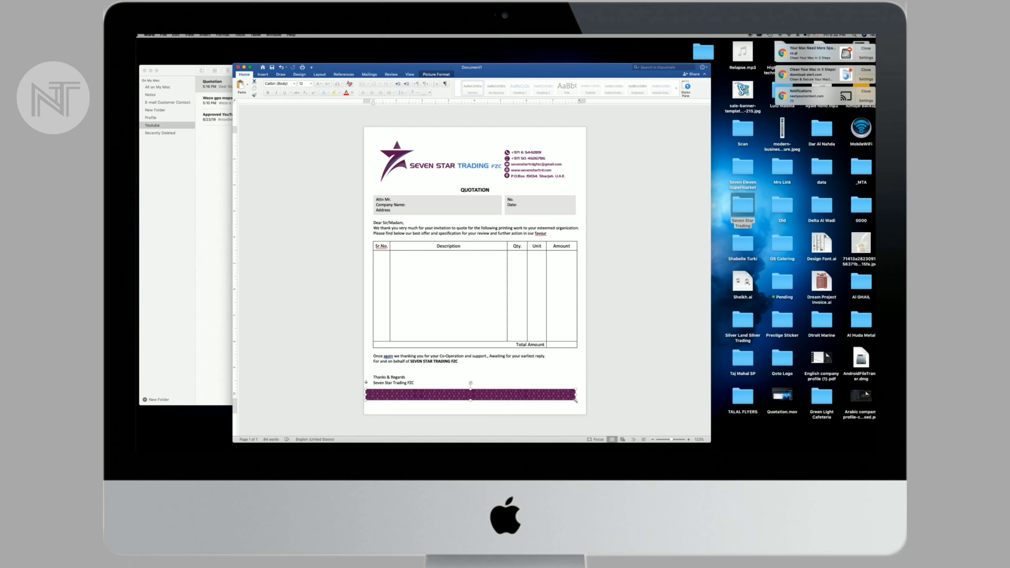
- Stretch the purple footer band to about 8 inches wide
{"action": "left_click_drag", "start_coordinate": [575, 401], "coordinate": [544, 403]}
{"action": "left_click", "coordinate": [438, 382]}
{"action": "left_click", "coordinate": [393, 395]}
{"action": "right_click", "coordinate": [381, 396]}
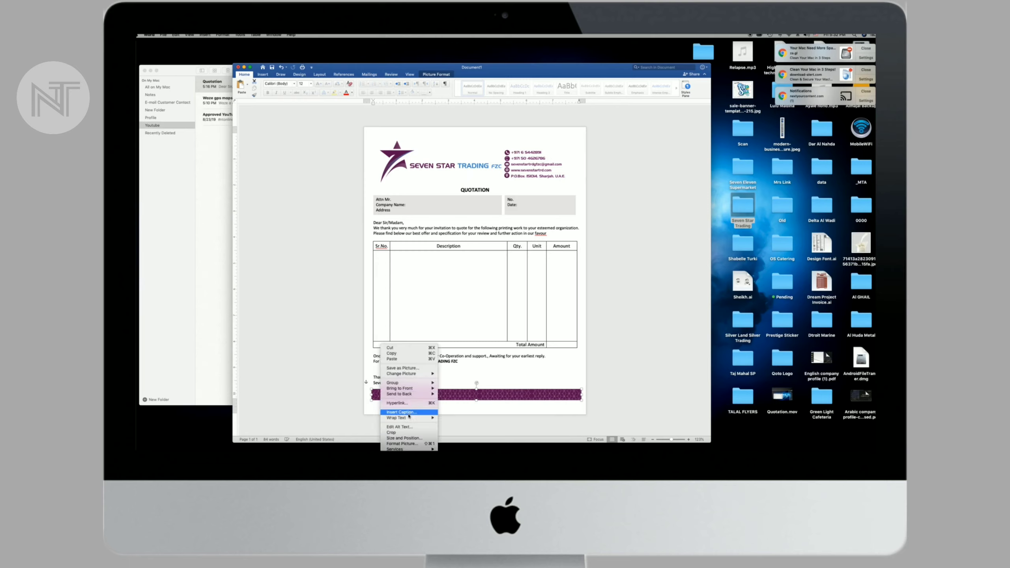
{"action": "mouse_move", "coordinate": [407, 417]}
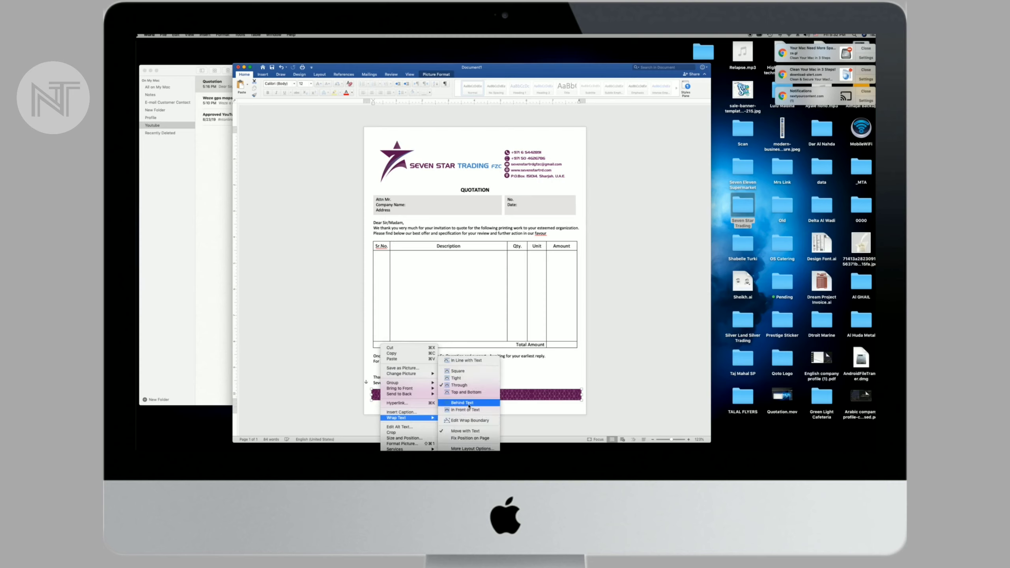
- Nudge the footer band into place and apply the Last Custom Setting page margins
{"action": "left_click", "coordinate": [475, 393]}
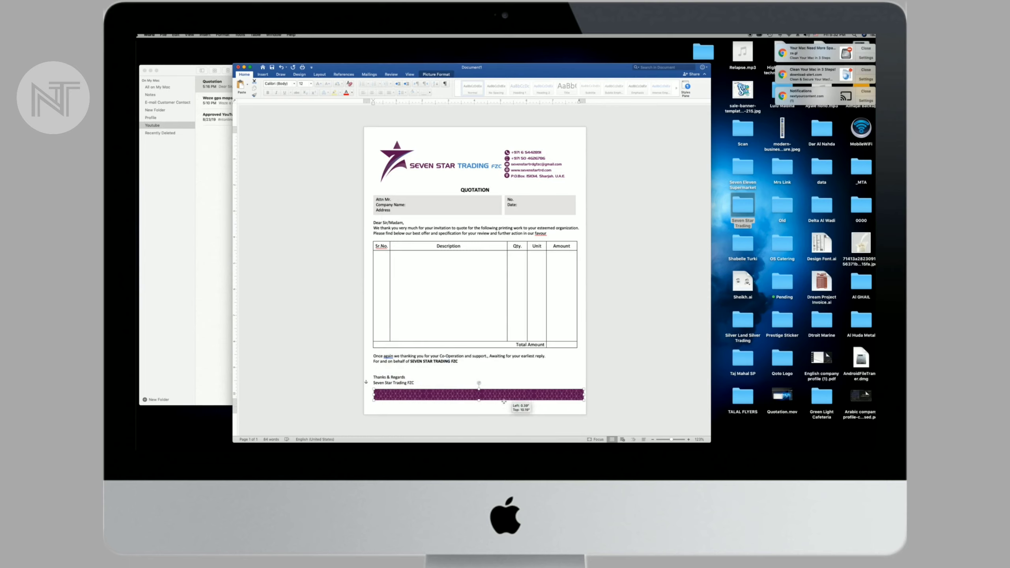
{"action": "left_click_drag", "start_coordinate": [504, 394], "coordinate": [517, 414]}
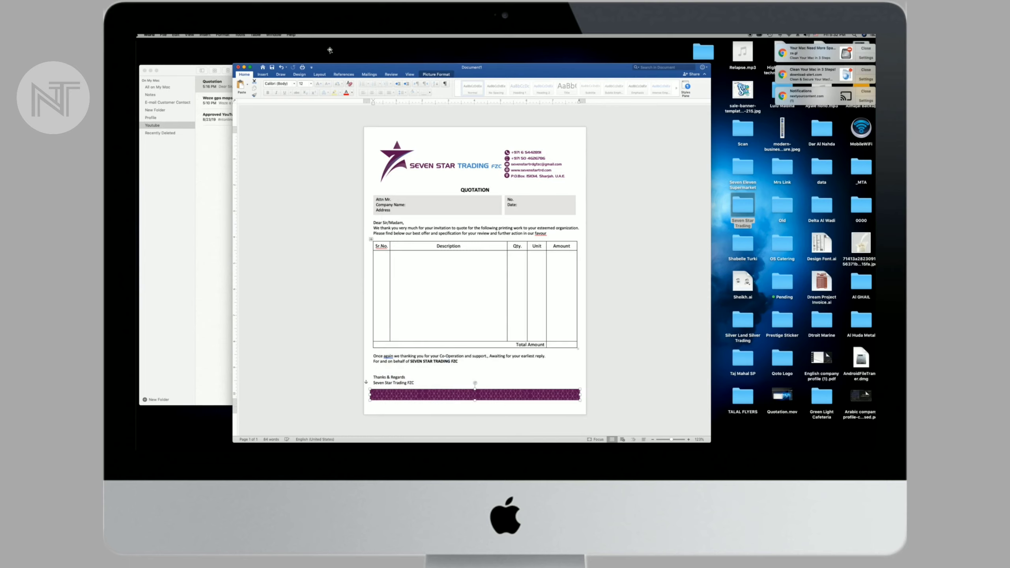
{"action": "left_click", "coordinate": [263, 74]}
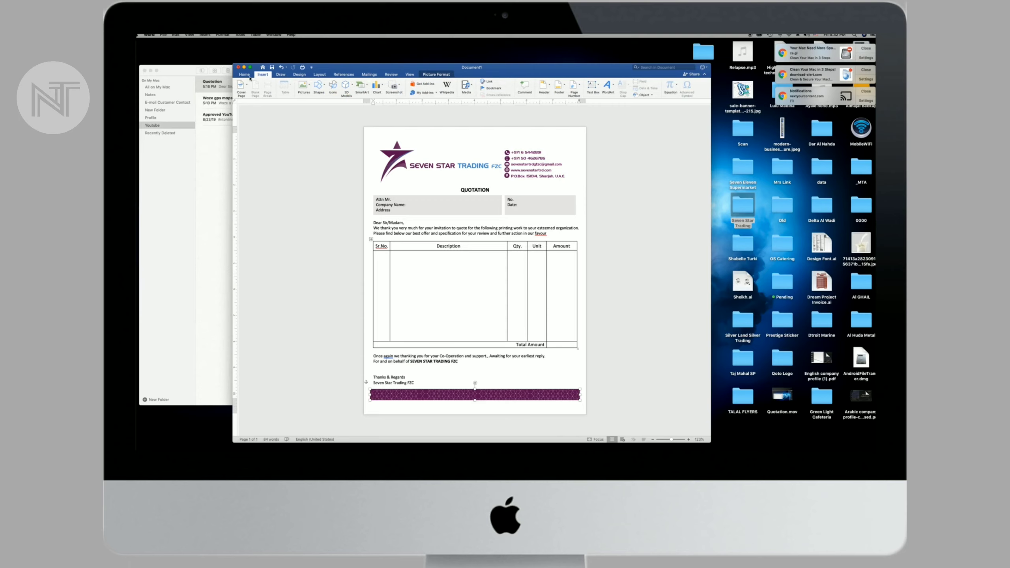
{"action": "left_click", "coordinate": [320, 75]}
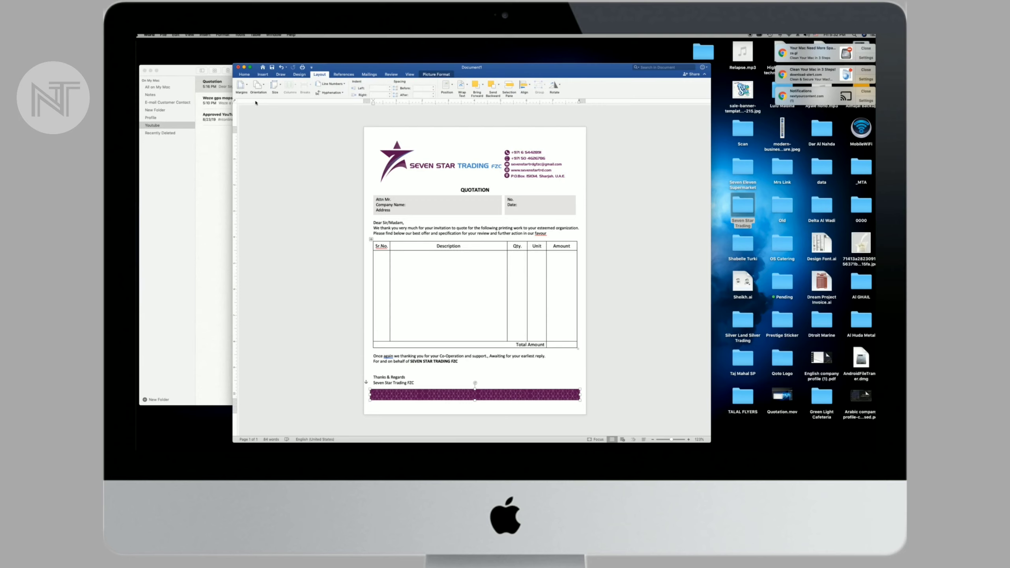
{"action": "left_click", "coordinate": [241, 85]}
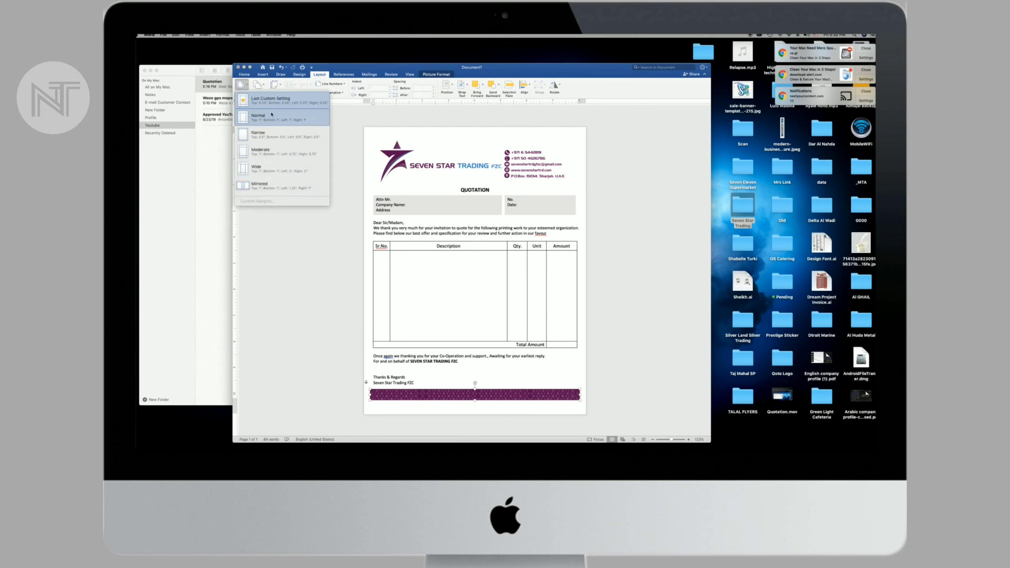
{"action": "left_click", "coordinate": [291, 104]}
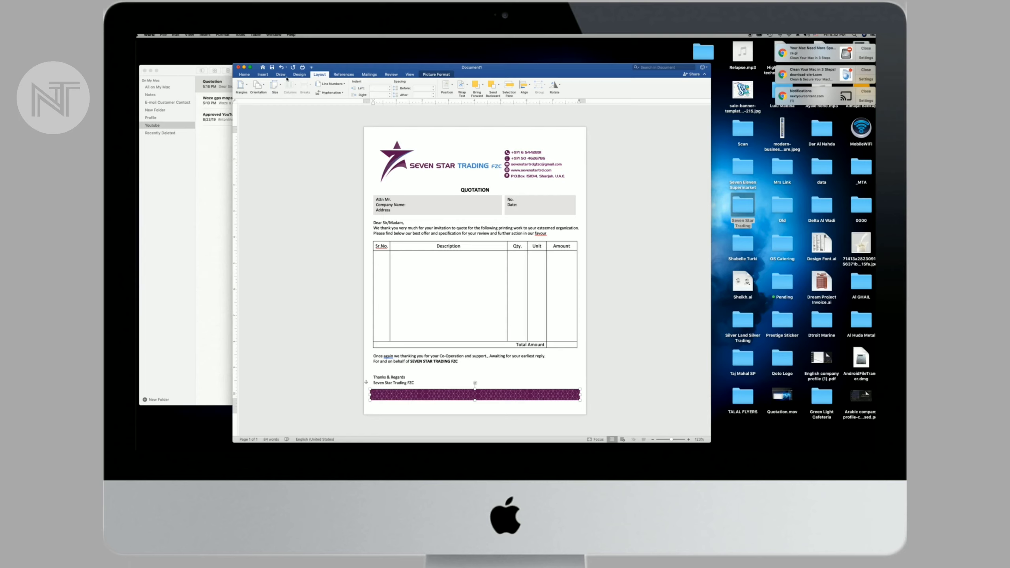
- Reapply the Last Custom Setting margins with the logo header selected and reopen the Margins presets
{"action": "left_click", "coordinate": [263, 75]}
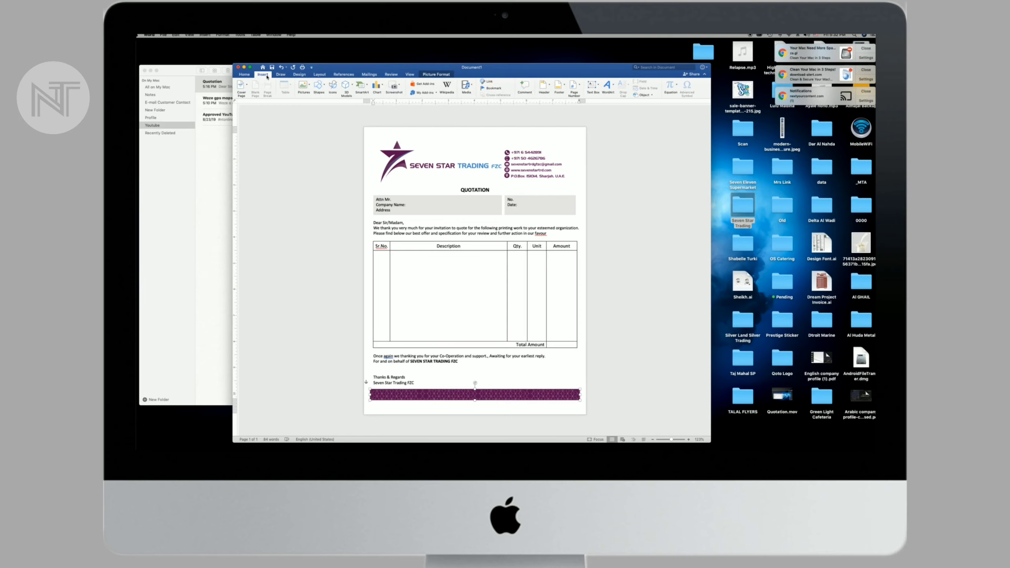
{"action": "left_click", "coordinate": [324, 75]}
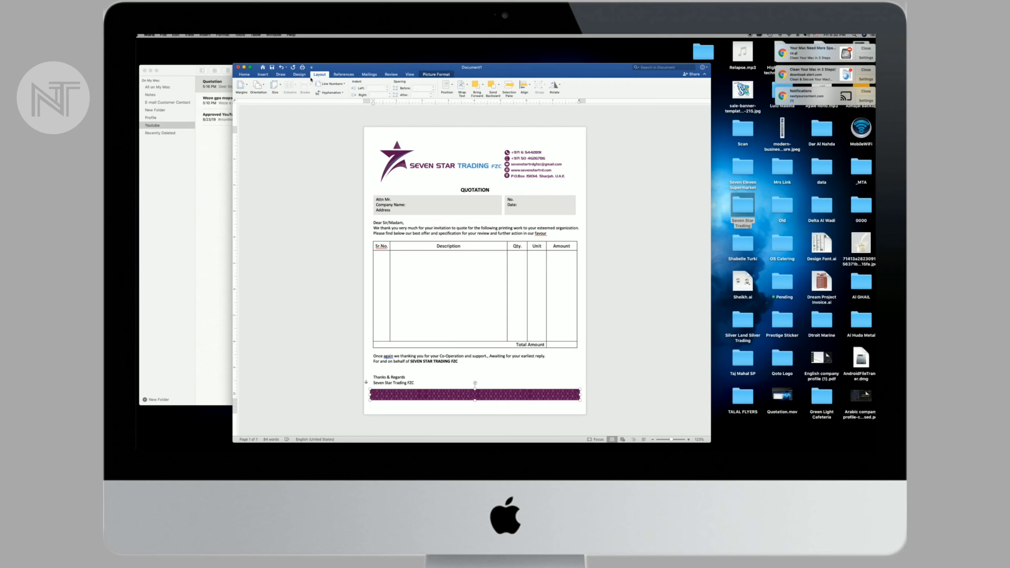
{"action": "left_click", "coordinate": [240, 85]}
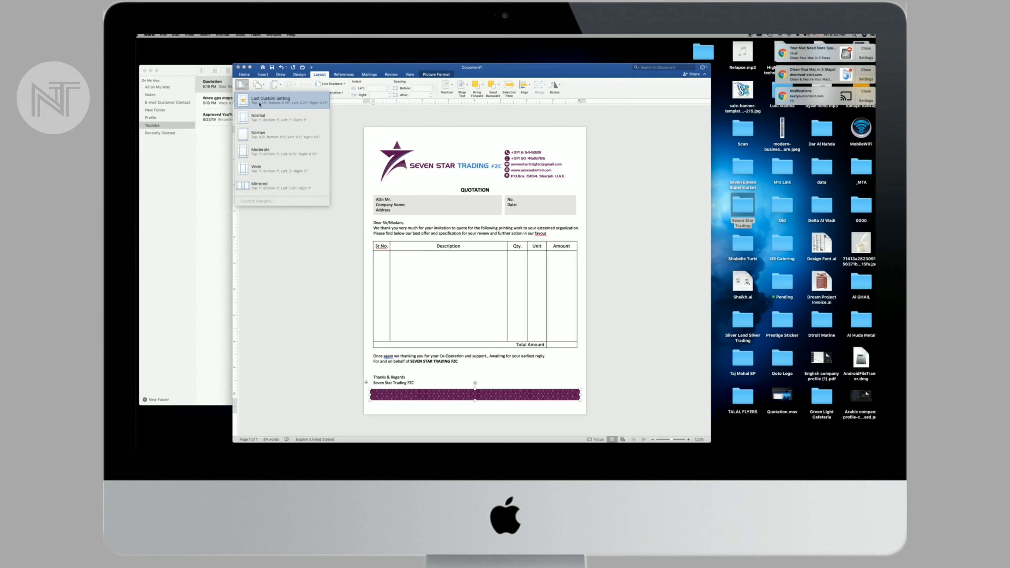
{"action": "left_click", "coordinate": [262, 101]}
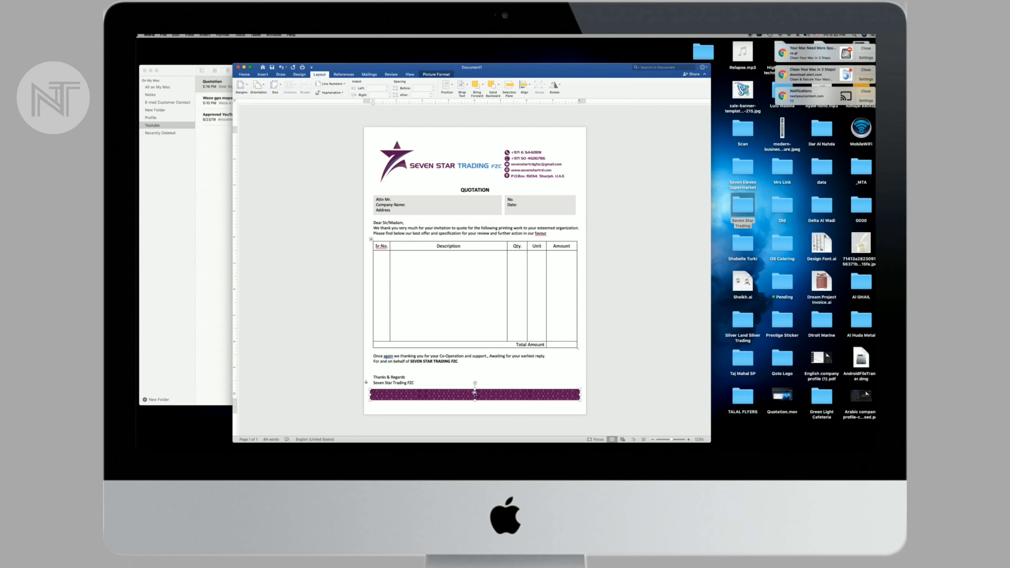
{"action": "left_click", "coordinate": [387, 410]}
{"action": "left_click", "coordinate": [338, 144]}
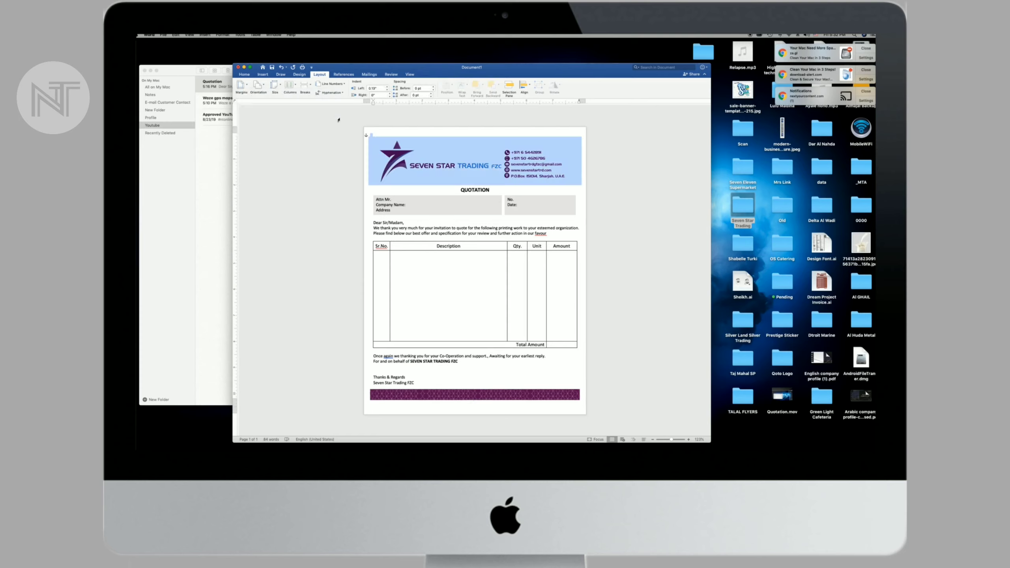
{"action": "left_click", "coordinate": [246, 89]}
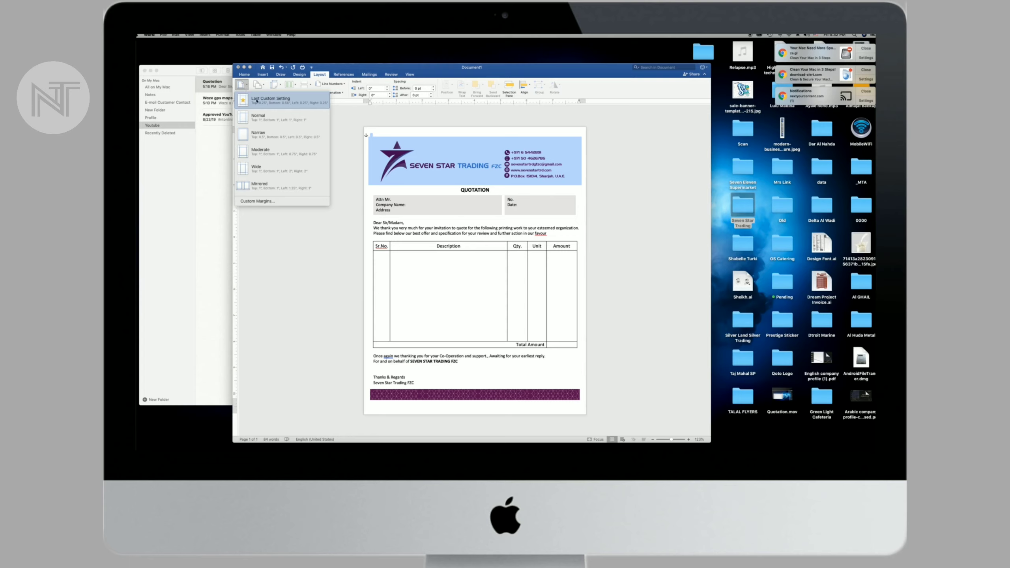
{"action": "left_click", "coordinate": [256, 100]}
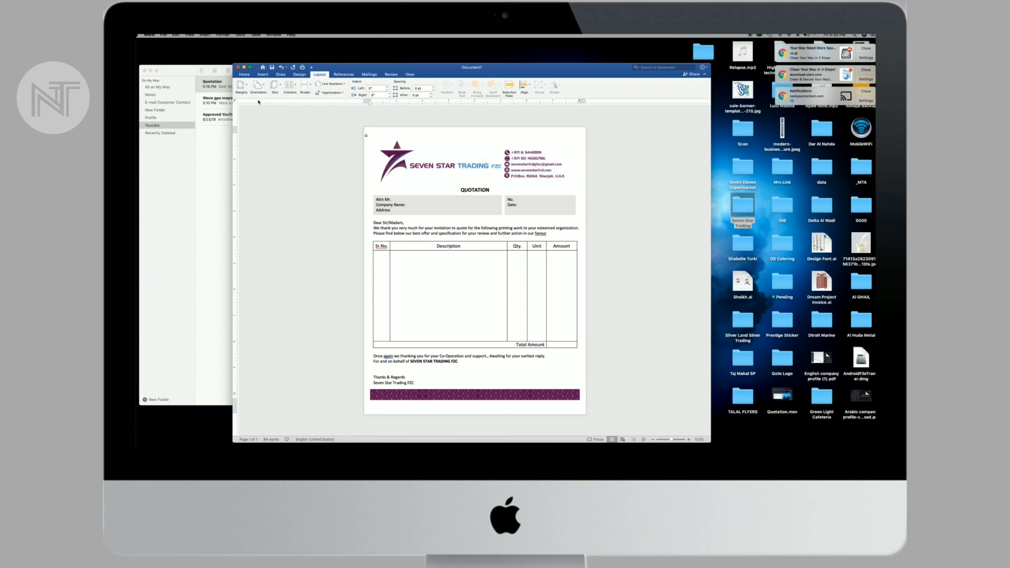
{"action": "left_click", "coordinate": [241, 85]}
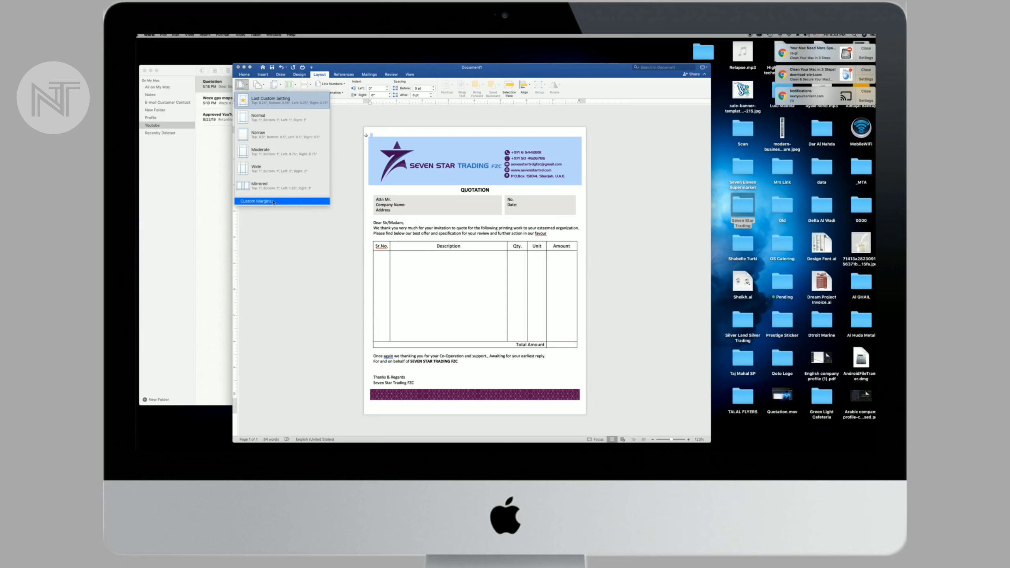
- Set the bottom page margin to 0 in Custom Margins, keeping it despite the printable-area warning
{"action": "left_click", "coordinate": [273, 202]}
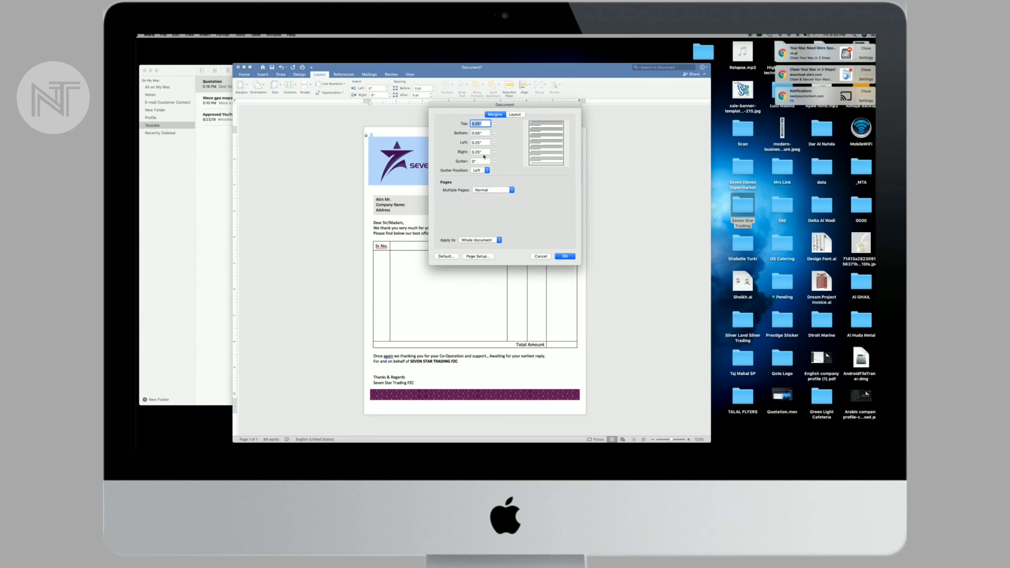
{"action": "triple_click", "coordinate": [485, 132]}
{"action": "type", "text": "0"}
{"action": "left_click", "coordinate": [570, 257]}
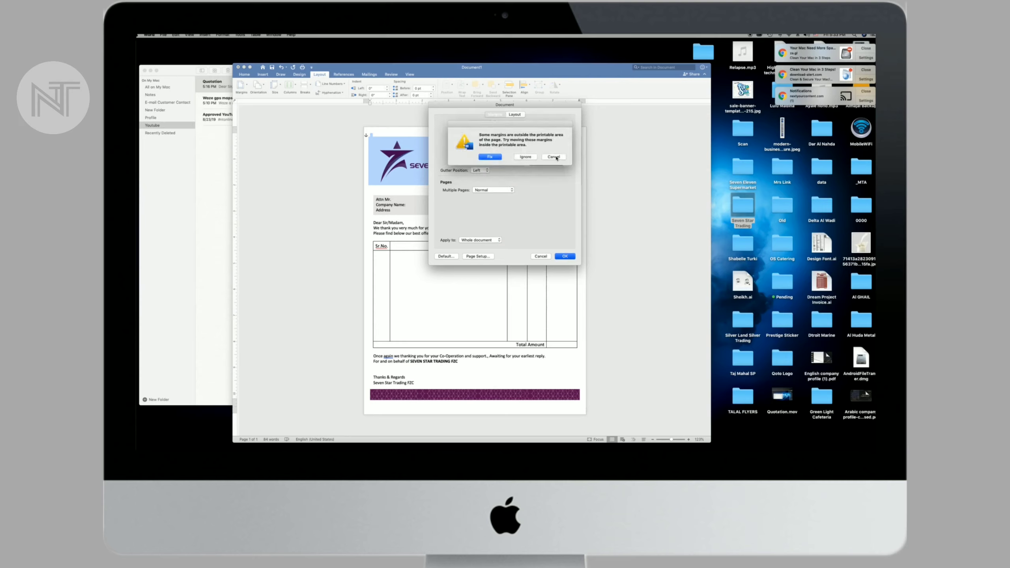
{"action": "left_click", "coordinate": [489, 157]}
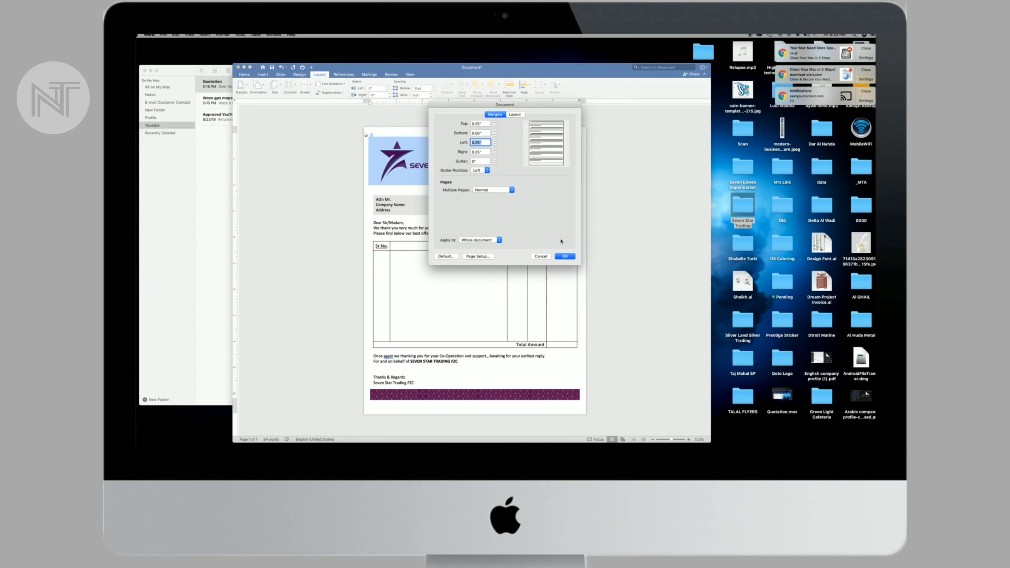
{"action": "left_click", "coordinate": [481, 133]}
{"action": "type", "text": "0."}
{"action": "key", "text": "Tab"}
{"action": "left_click", "coordinate": [565, 257]}
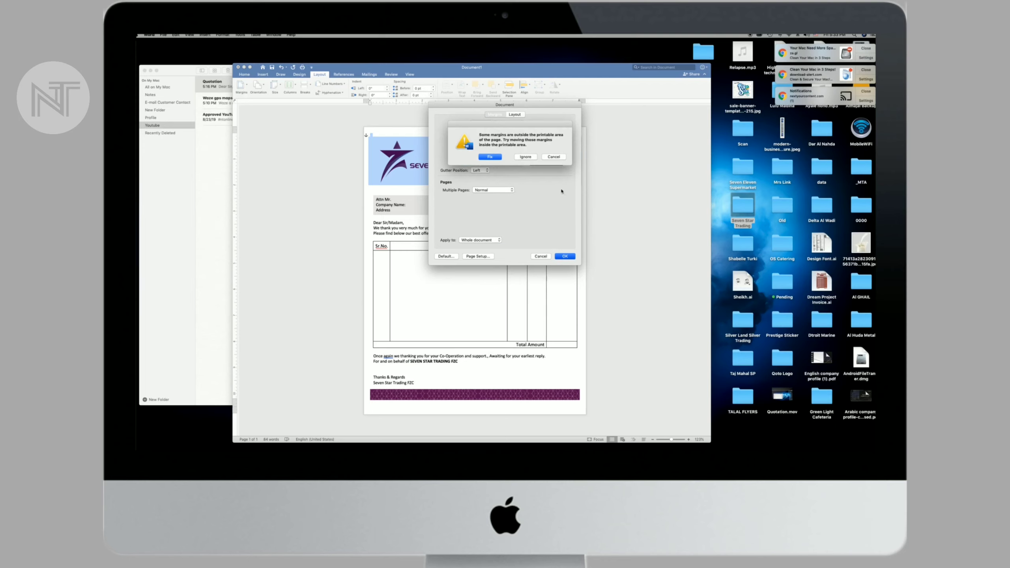
{"action": "left_click", "coordinate": [525, 157]}
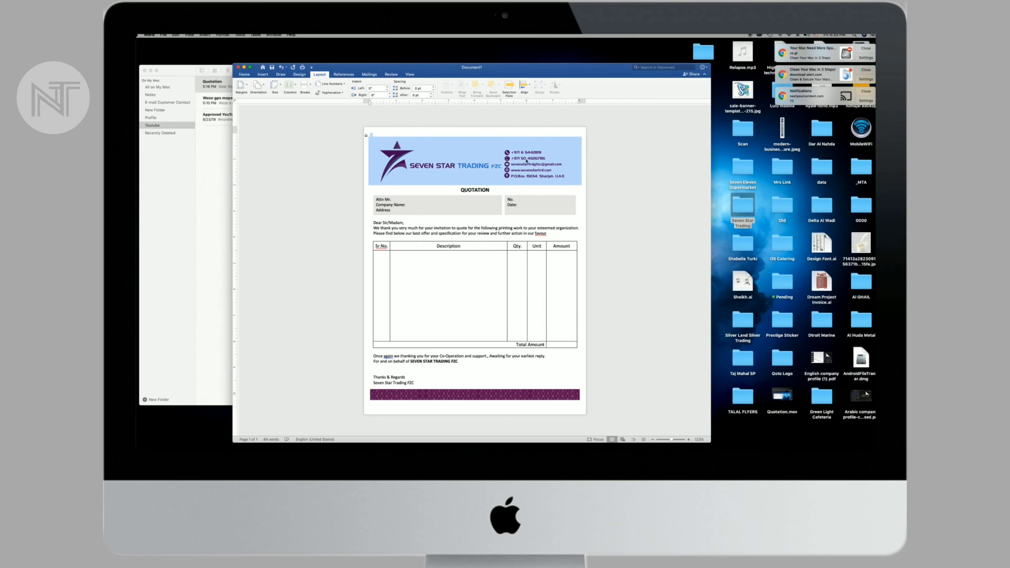
- Stretch the purple footer band edge to edge along the bottom of the page
{"action": "mouse_move", "coordinate": [555, 398]}
{"action": "left_mouse_down"}
{"action": "mouse_move", "coordinate": [550, 413]}
{"action": "mouse_move", "coordinate": [581, 403]}
{"action": "left_mouse_up"}
{"action": "left_click", "coordinate": [537, 370]}
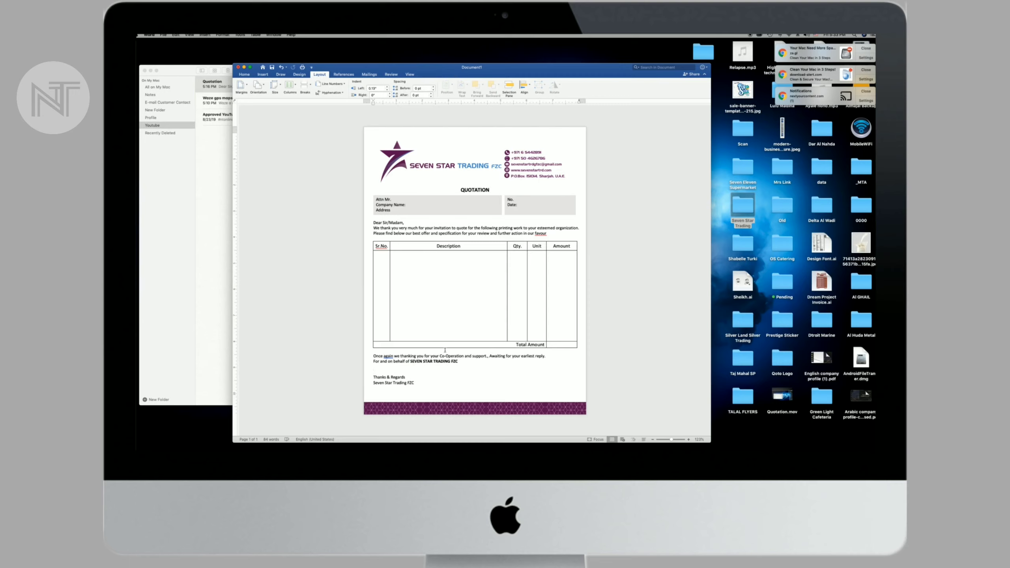
{"action": "left_click", "coordinate": [451, 278]}
{"action": "left_click_drag", "start_coordinate": [384, 250], "coordinate": [575, 247]}
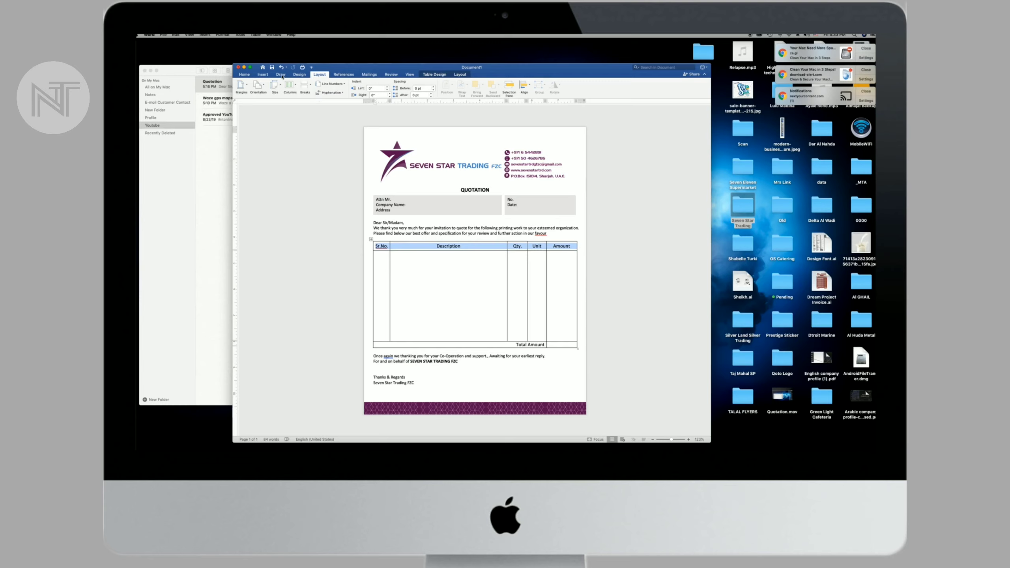
- Colour the item table's column headings purple with Font Color
{"action": "left_click", "coordinate": [262, 75]}
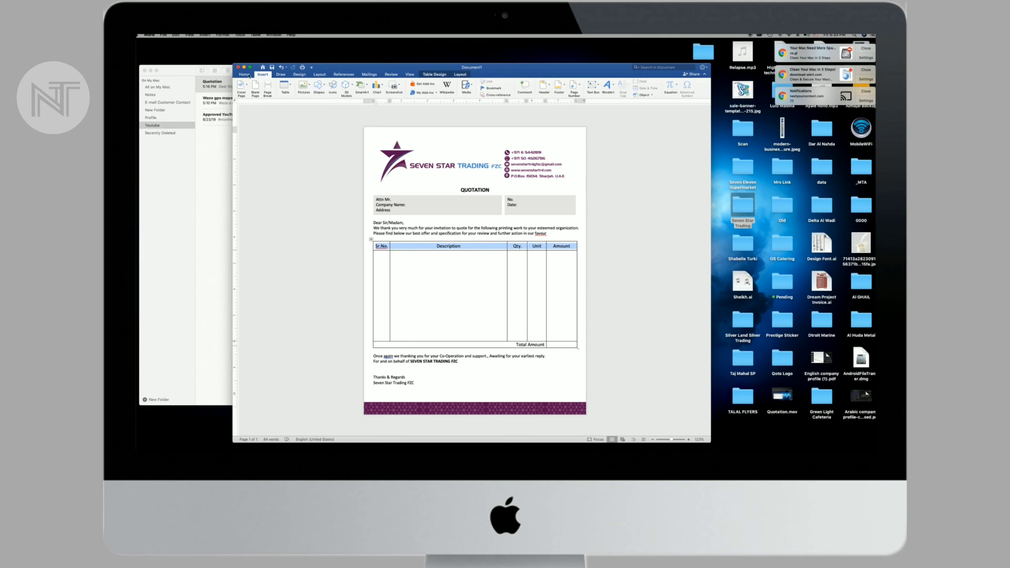
{"action": "left_click", "coordinate": [247, 75]}
{"action": "left_click", "coordinate": [351, 94]}
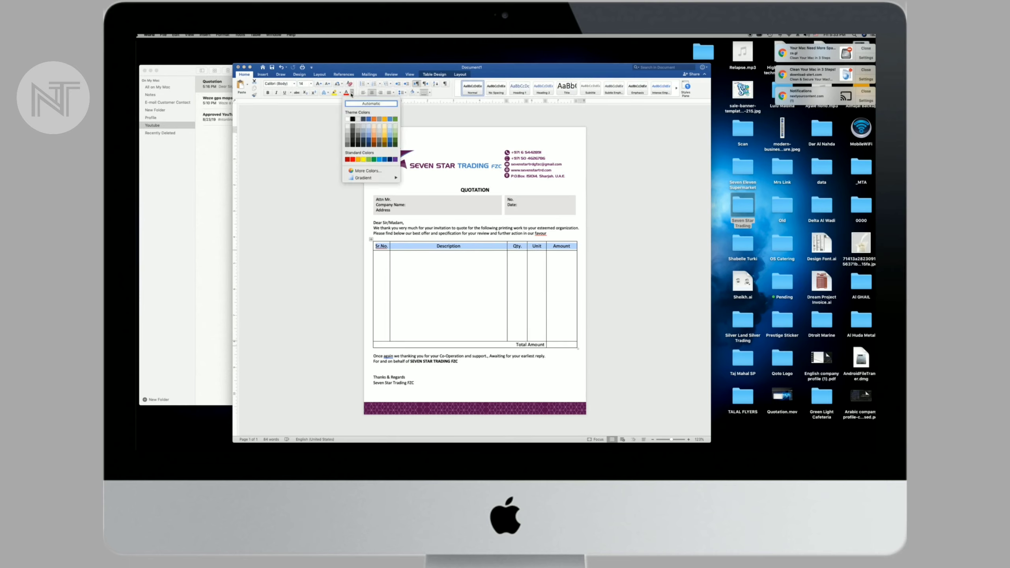
{"action": "left_click", "coordinate": [395, 159]}
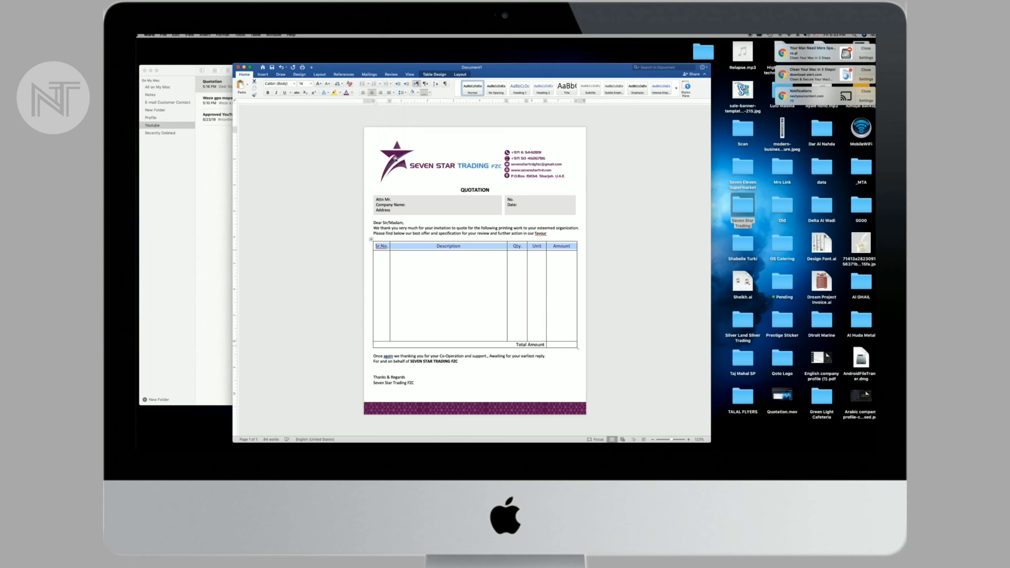
{"action": "left_click", "coordinate": [459, 279]}
{"action": "left_click", "coordinate": [392, 283]}
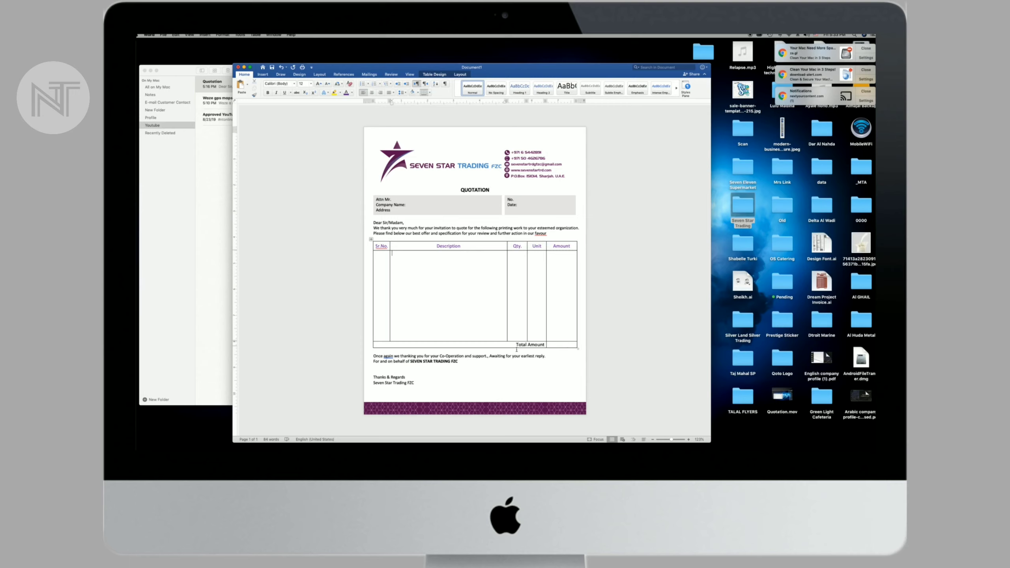
- Colour the Total Amount label purple
{"action": "left_click_drag", "start_coordinate": [516, 345], "coordinate": [545, 345]}
{"action": "left_click", "coordinate": [352, 94]}
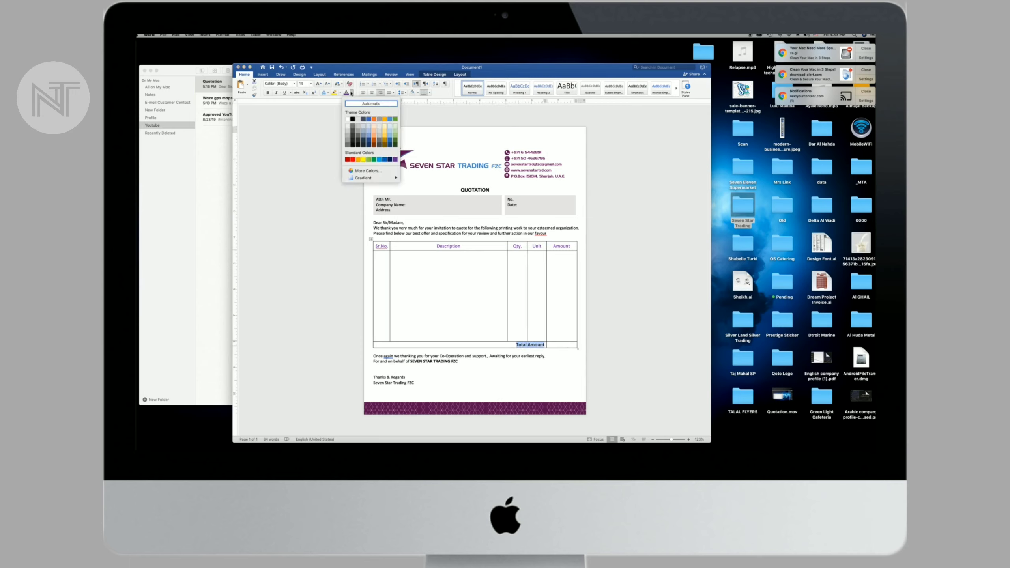
{"action": "left_click", "coordinate": [395, 159]}
{"action": "left_click", "coordinate": [469, 303]}
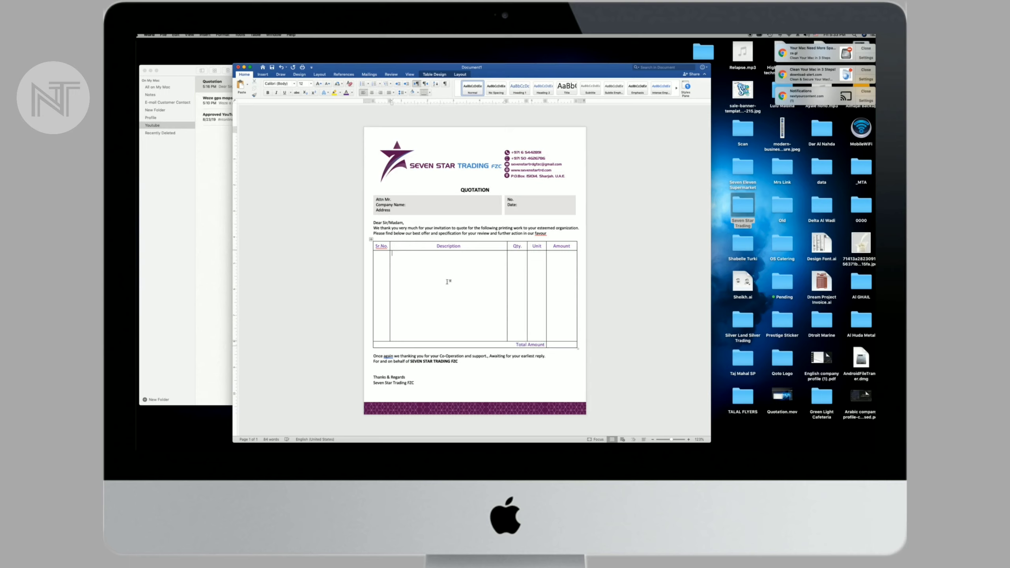
- Look through the table Layout, Table Design and Design ribbon options before returning to Home
{"action": "left_click", "coordinate": [635, 250]}
{"action": "left_click", "coordinate": [460, 75]}
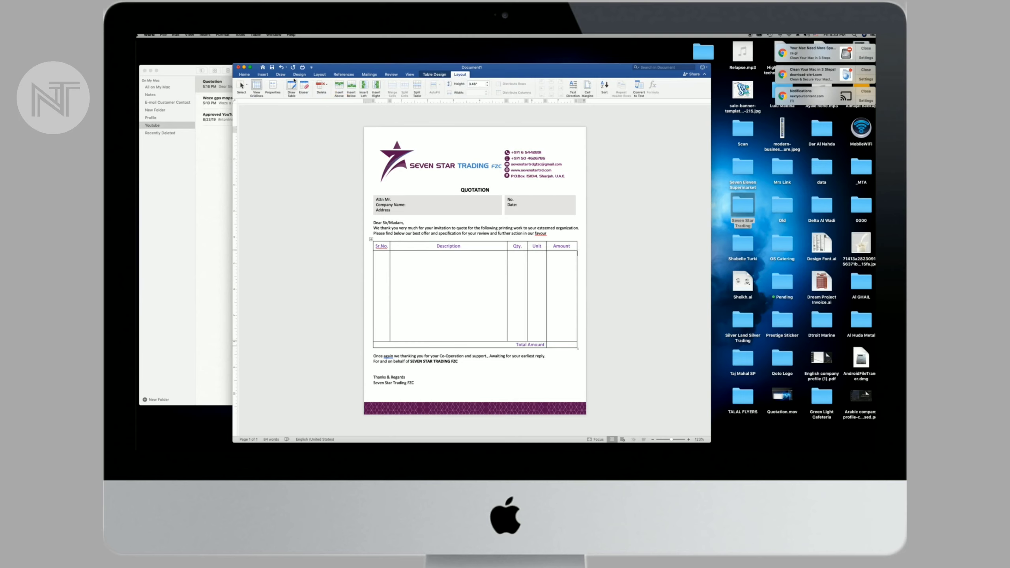
{"action": "left_click", "coordinate": [437, 76]}
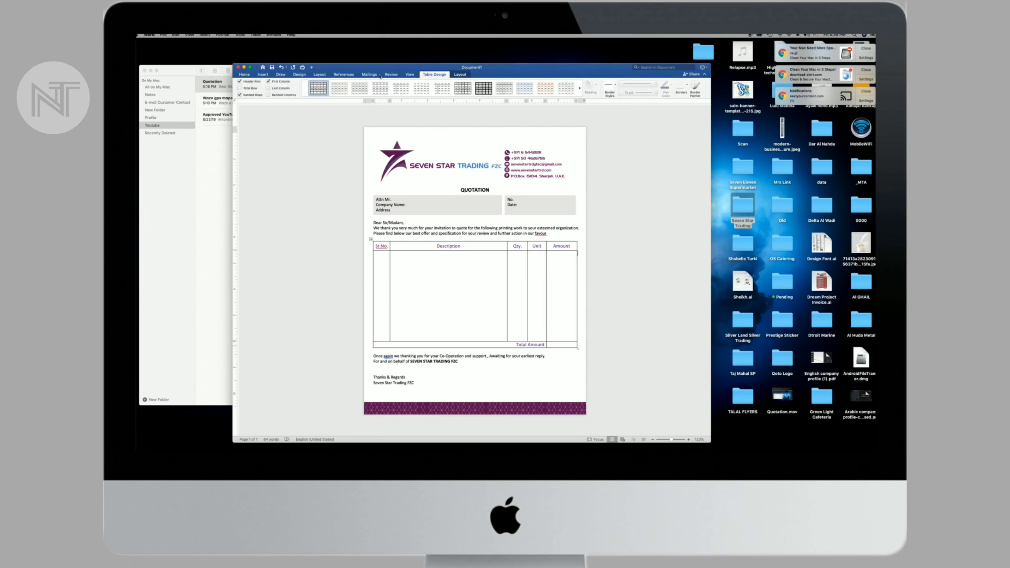
{"action": "left_click", "coordinate": [299, 75]}
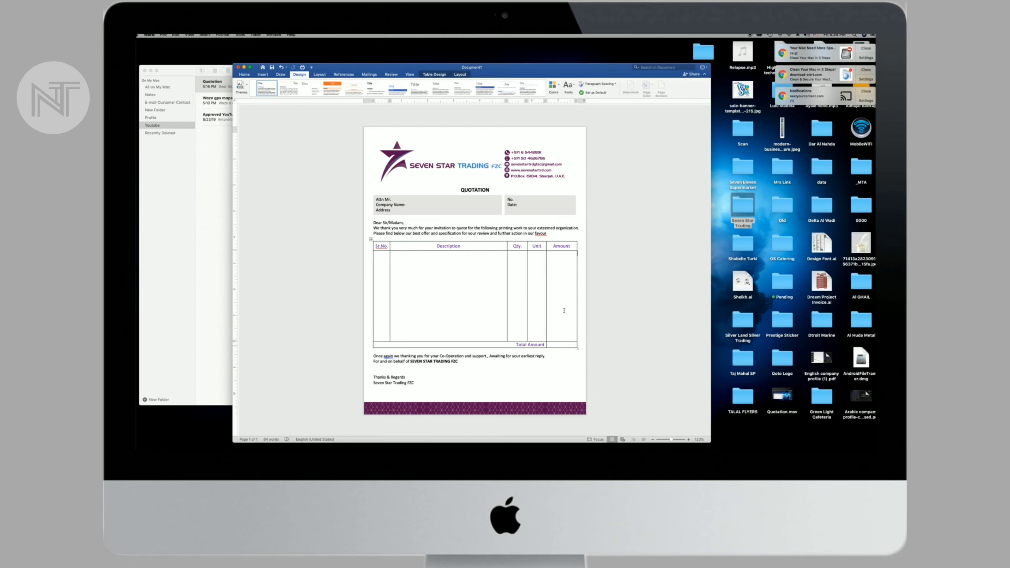
{"action": "left_click", "coordinate": [530, 376]}
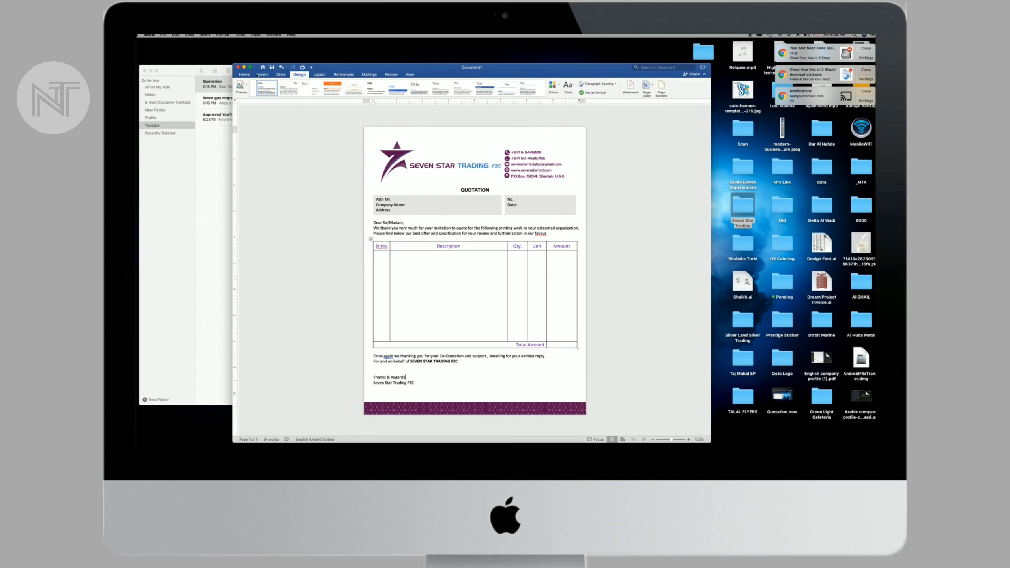
{"action": "left_click", "coordinate": [245, 75]}
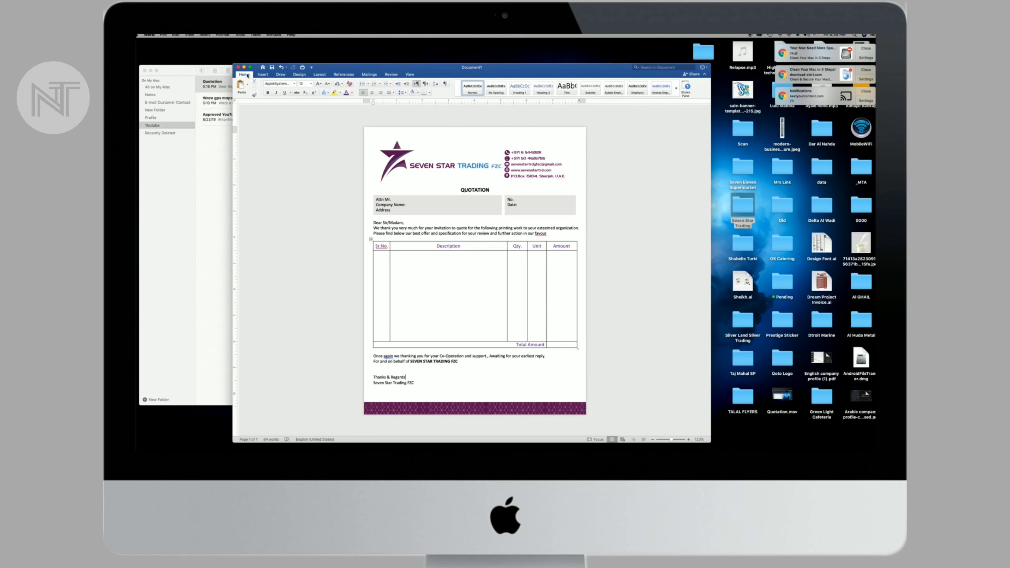
- Save the quotation with File > Save As under the name QUOTATION
{"action": "left_click", "coordinate": [163, 35]}
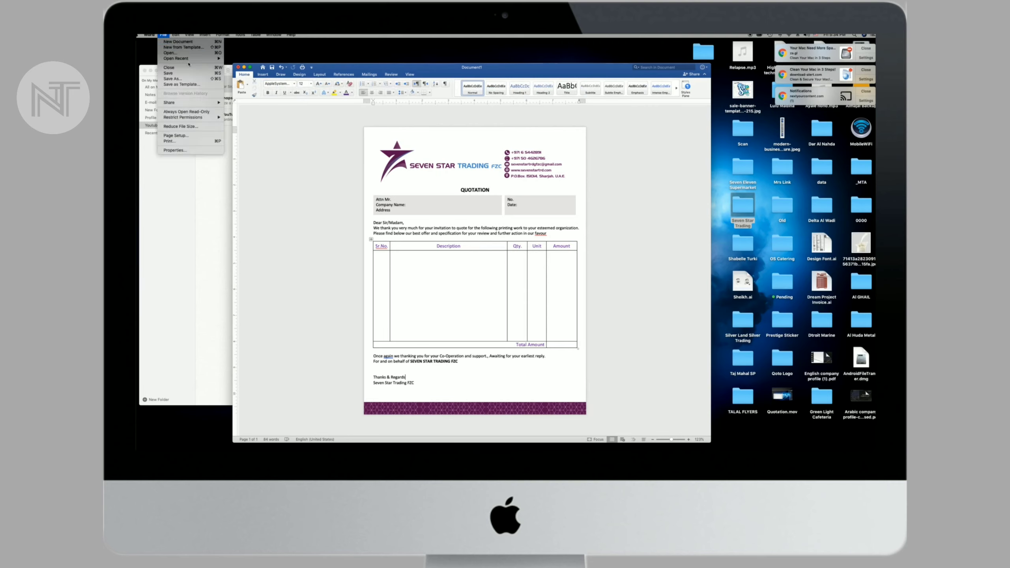
{"action": "left_click", "coordinate": [185, 79]}
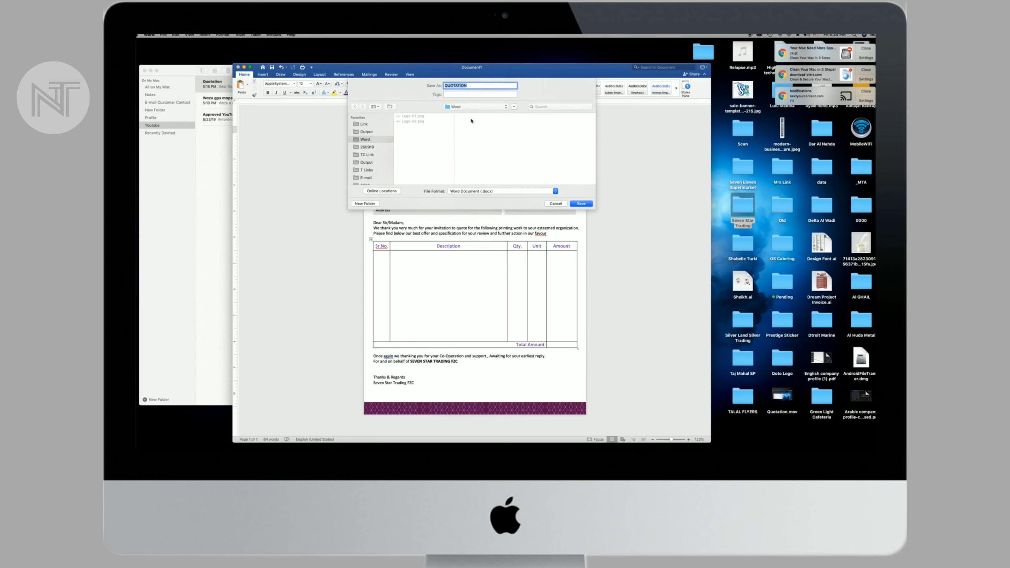
{"action": "left_click", "coordinate": [473, 87]}
{"action": "left_click", "coordinate": [582, 204]}
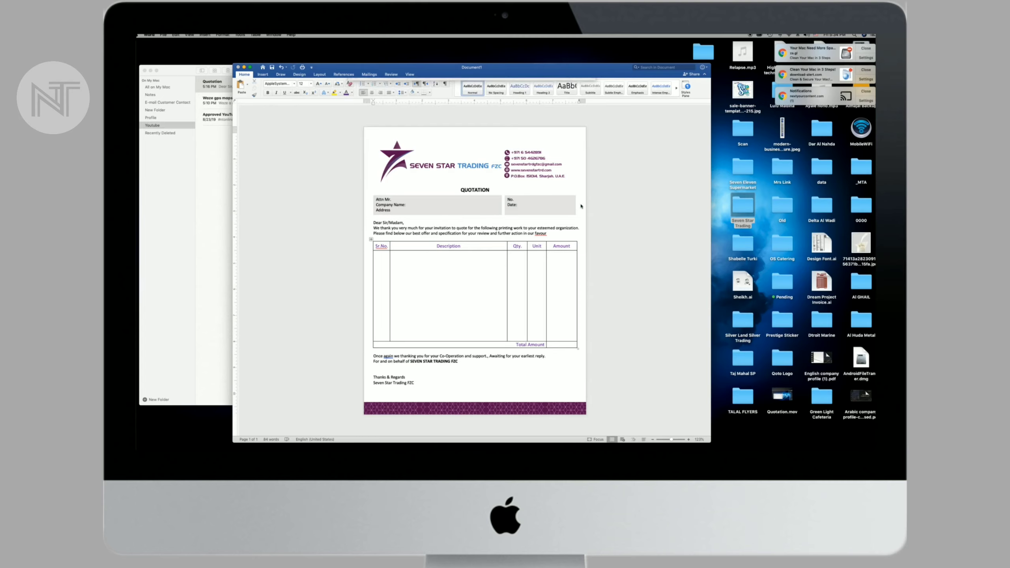
{"action": "left_click", "coordinate": [446, 275]}
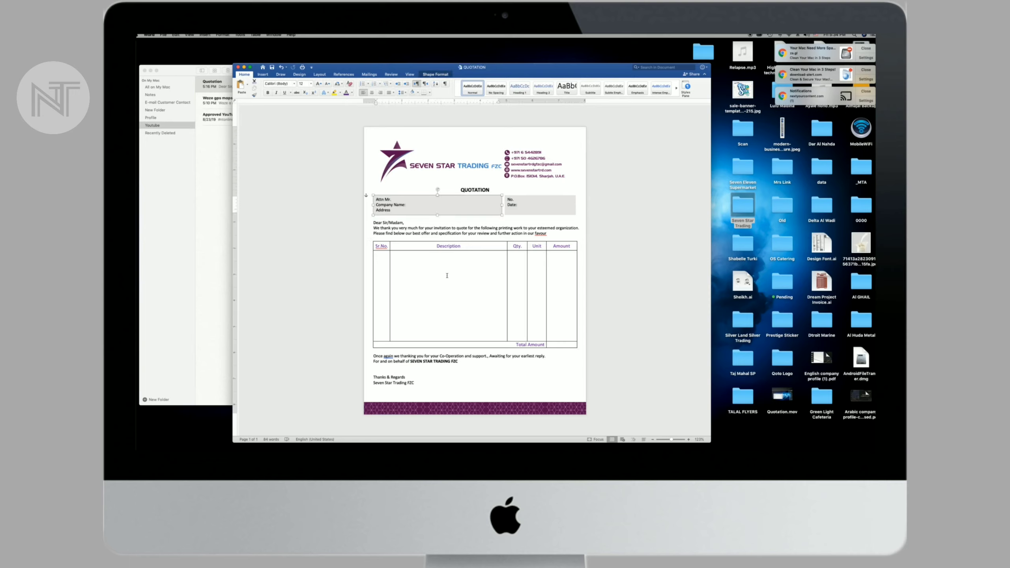
{"action": "left_click", "coordinate": [380, 209]}
{"action": "left_click", "coordinate": [434, 276]}
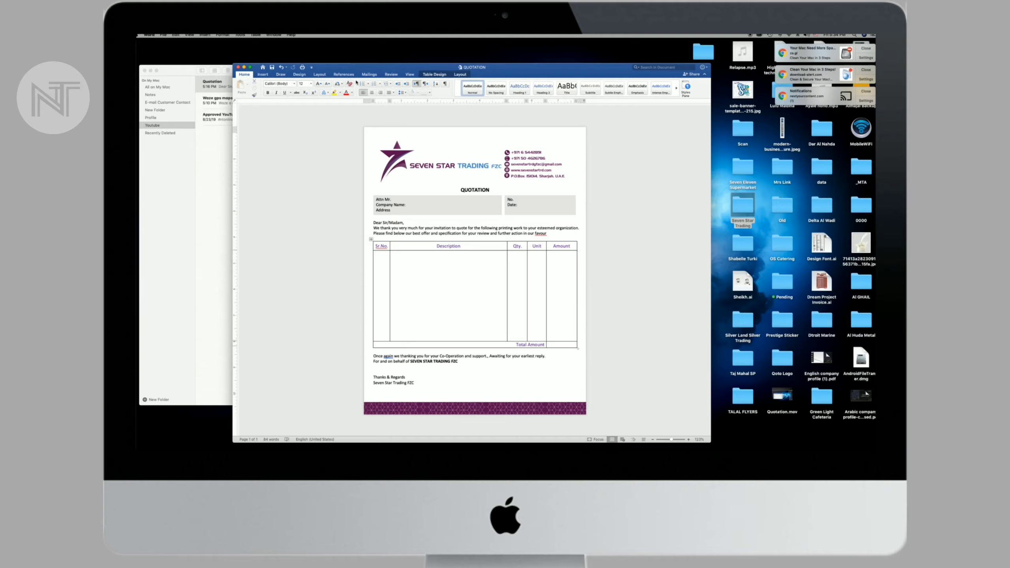